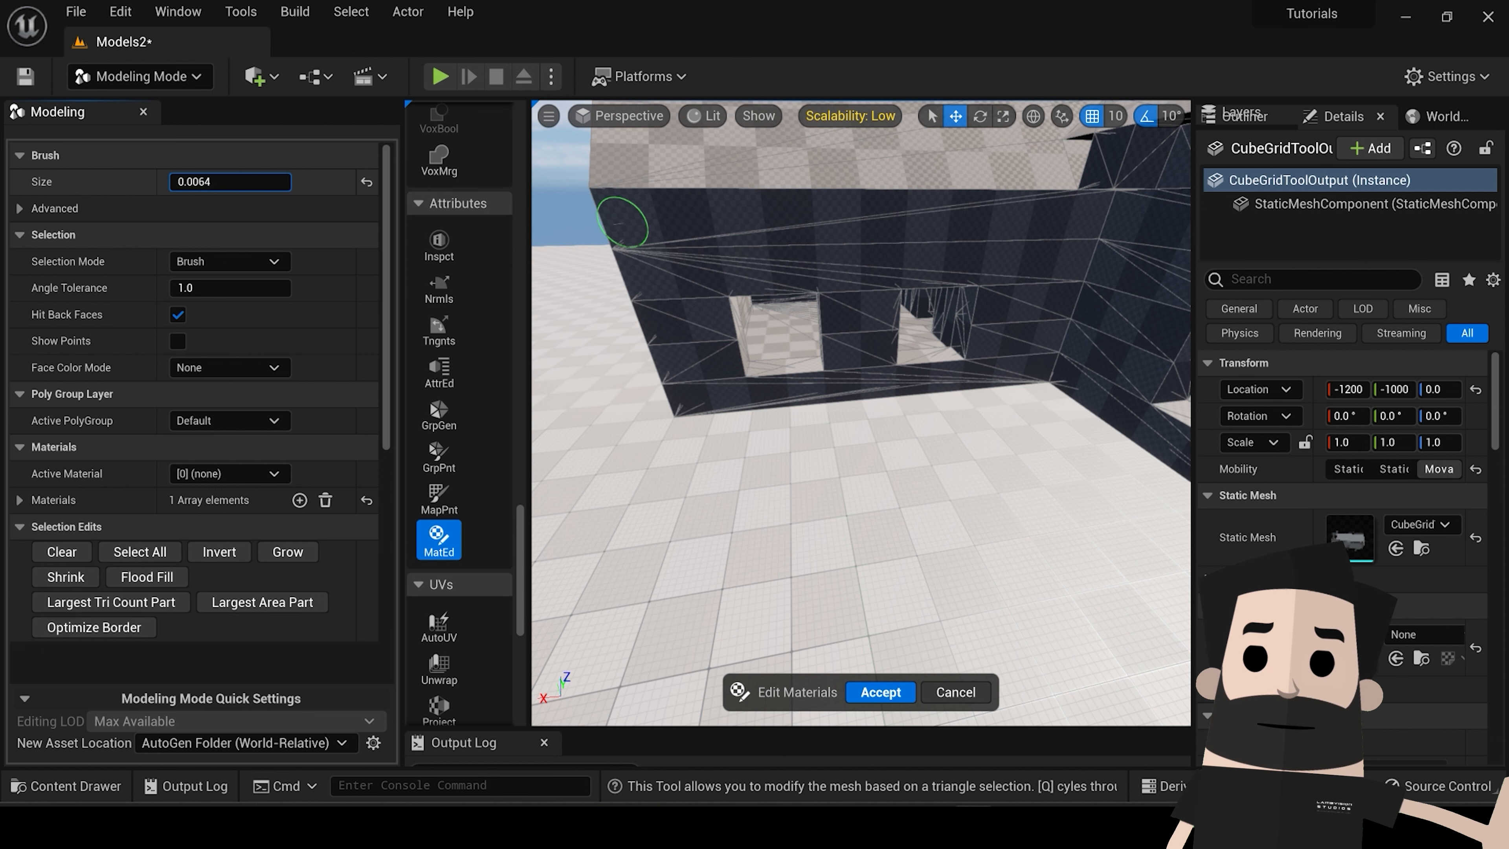
Step: Set the selection brush size to 0.001 and brush-select the faces of the building's long outer wall around its two windows
{"action": "left_click", "coordinate": [227, 177]}
{"action": "type", "text": "."}
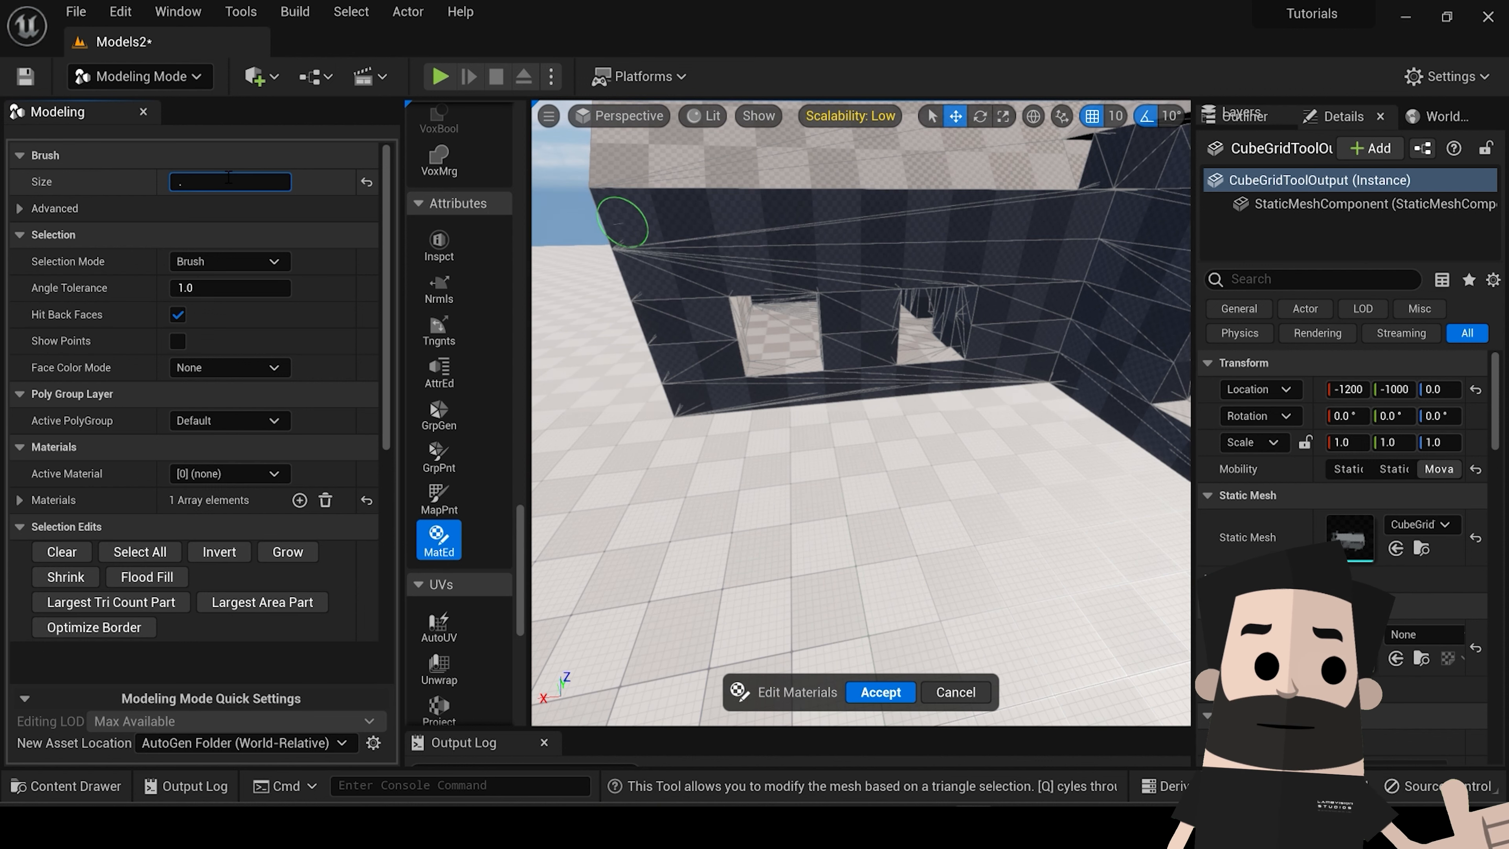
{"action": "type", "text": "001"}
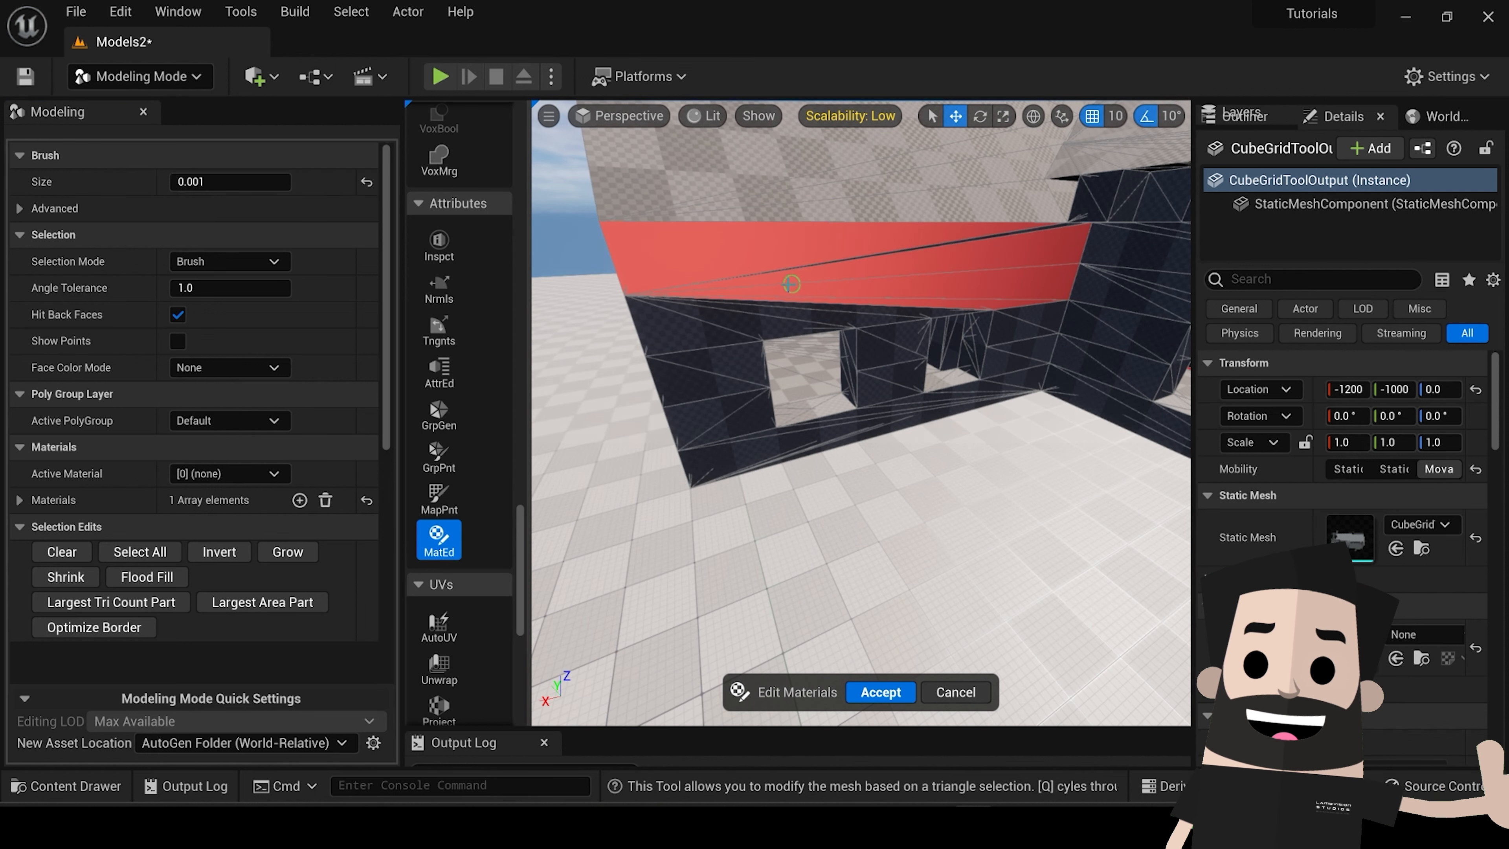
{"action": "right_click_drag", "start_coordinate": [736, 289], "coordinate": [793, 314]}
{"action": "mouse_move", "coordinate": [756, 304]}
{"action": "left_mouse_down"}
{"action": "mouse_move", "coordinate": [782, 335]}
{"action": "mouse_move", "coordinate": [923, 315]}
{"action": "mouse_move", "coordinate": [898, 367]}
{"action": "mouse_move", "coordinate": [962, 387]}
{"action": "mouse_move", "coordinate": [802, 430]}
{"action": "mouse_move", "coordinate": [767, 393]}
{"action": "left_mouse_up"}
{"action": "mouse_move", "coordinate": [1021, 365]}
{"action": "left_mouse_down"}
{"action": "mouse_move", "coordinate": [974, 375]}
{"action": "mouse_move", "coordinate": [992, 312]}
{"action": "mouse_move", "coordinate": [859, 292]}
{"action": "left_mouse_up"}
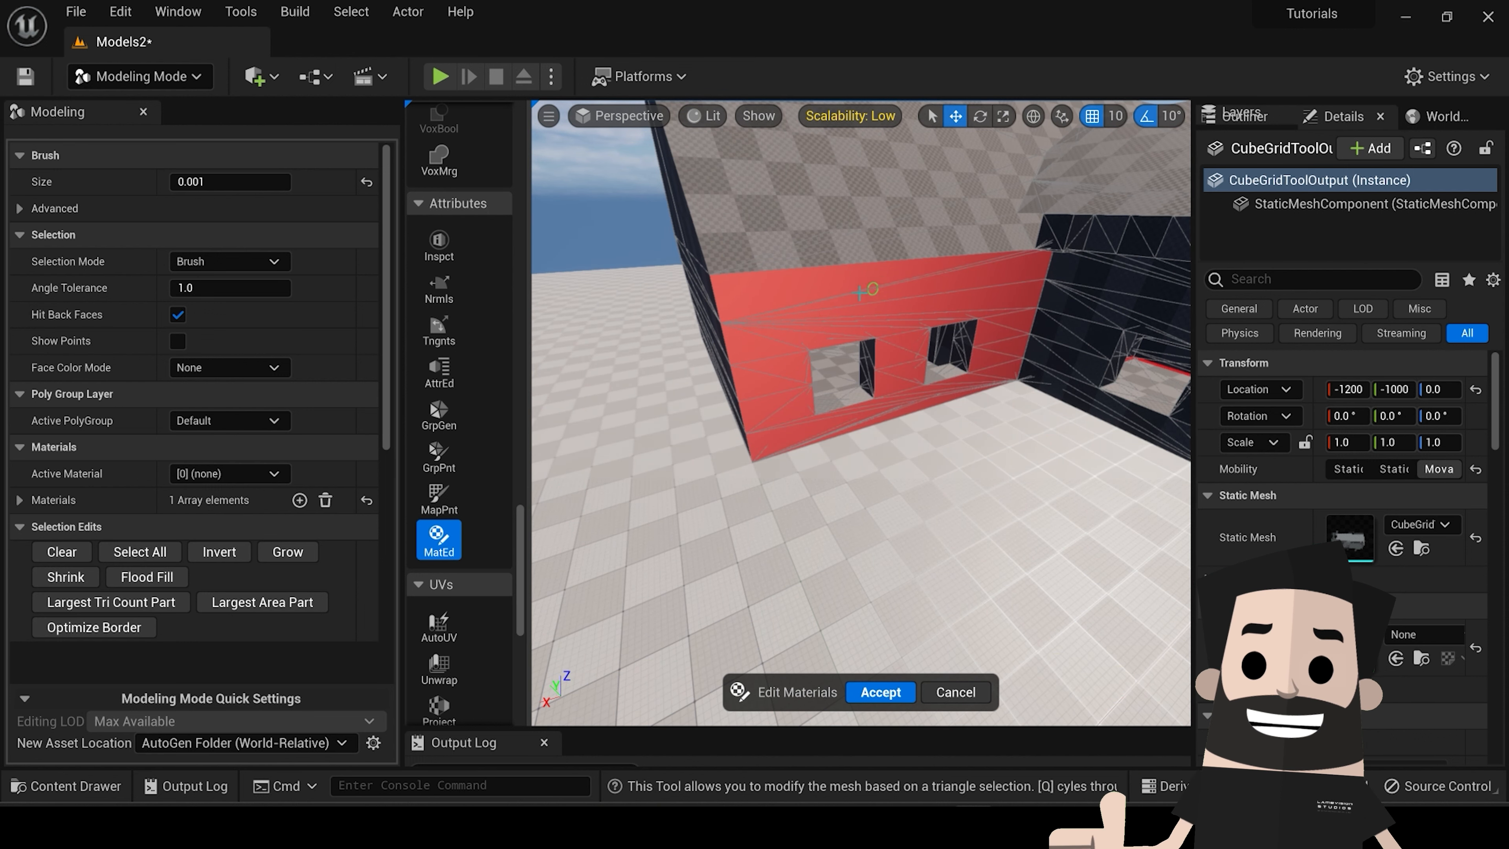
Step: Extend the brush selection over the adjoining outer wall's faces, including the area around its window
{"action": "key", "text": "w"}
{"action": "right_click_drag", "start_coordinate": [861, 303], "coordinate": [950, 297]}
{"action": "mouse_move", "coordinate": [868, 257]}
{"action": "left_mouse_down"}
{"action": "mouse_move", "coordinate": [869, 363]}
{"action": "mouse_move", "coordinate": [870, 313]}
{"action": "mouse_move", "coordinate": [1058, 256]}
{"action": "mouse_move", "coordinate": [1046, 280]}
{"action": "left_mouse_up"}
{"action": "key", "text": "w"}
{"action": "right_click_drag", "start_coordinate": [1046, 281], "coordinate": [1091, 257]}
{"action": "mouse_move", "coordinate": [1012, 285]}
{"action": "left_mouse_down"}
{"action": "mouse_move", "coordinate": [1004, 416]}
{"action": "mouse_move", "coordinate": [929, 421]}
{"action": "left_mouse_up"}
{"action": "mouse_move", "coordinate": [871, 412]}
{"action": "right_mouse_down"}
{"action": "mouse_move", "coordinate": [701, 405]}
{"action": "mouse_move", "coordinate": [873, 406]}
{"action": "right_mouse_up"}
{"action": "key", "text": "s"}
{"action": "key", "text": "w"}
{"action": "key", "text": "s"}
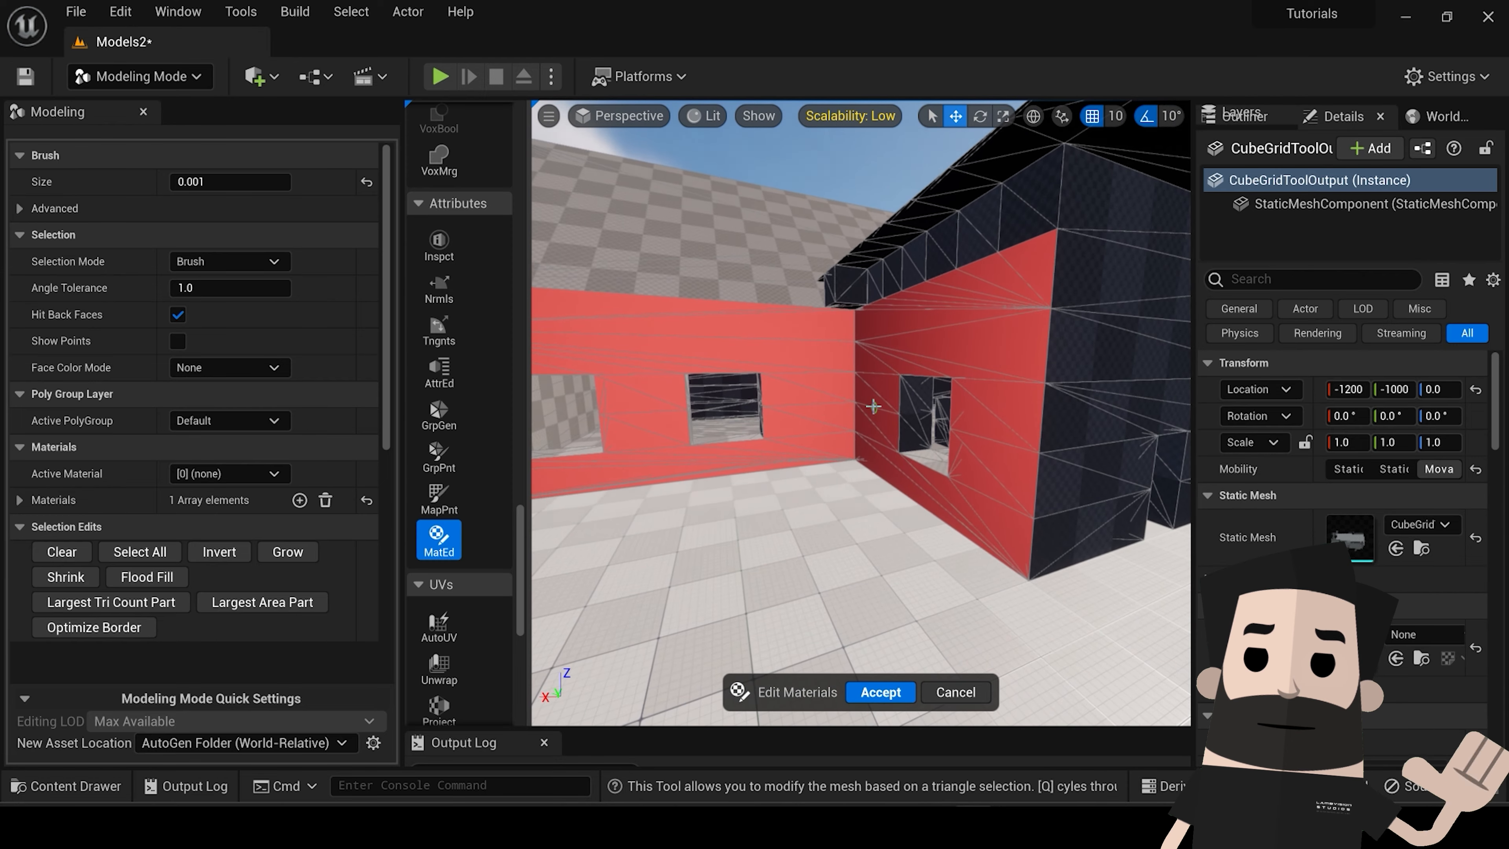
Step: Examine the selected faces on both outer walls from several angles and distances
{"action": "left_click", "coordinate": [819, 507]}
{"action": "right_click_drag", "start_coordinate": [819, 506], "coordinate": [787, 510]}
{"action": "key", "text": "a"}
{"action": "mouse_move", "coordinate": [1008, 438]}
{"action": "right_mouse_down"}
{"action": "mouse_move", "coordinate": [1075, 439]}
{"action": "mouse_move", "coordinate": [1024, 436]}
{"action": "right_mouse_up"}
{"action": "key", "text": "s"}
{"action": "key", "text": "s"}
{"action": "key", "text": "w"}
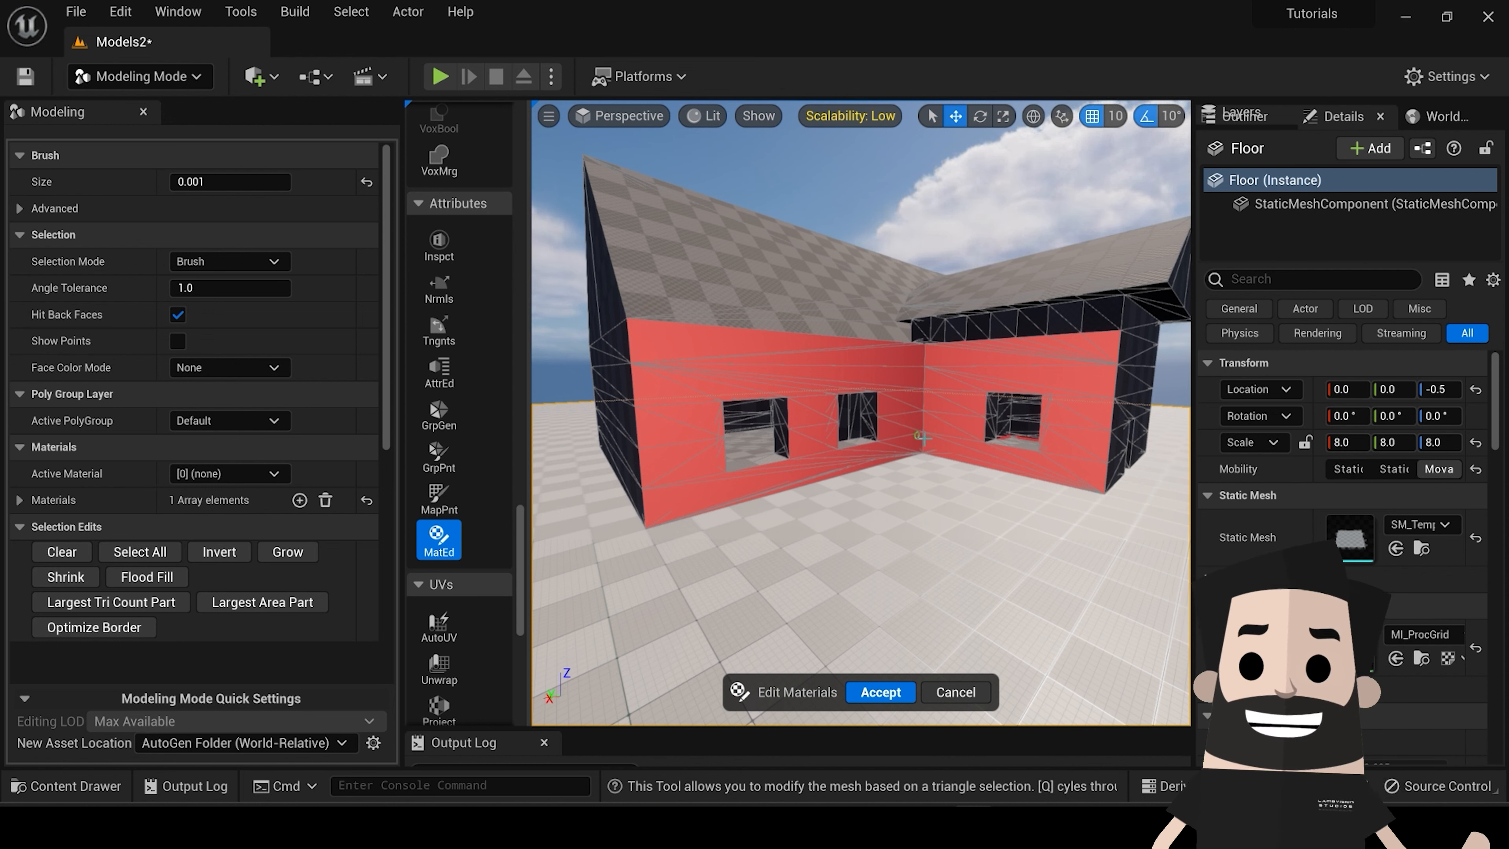
{"action": "scroll", "coordinate": [918, 437], "scroll_direction": "up", "scroll_amount": 4}
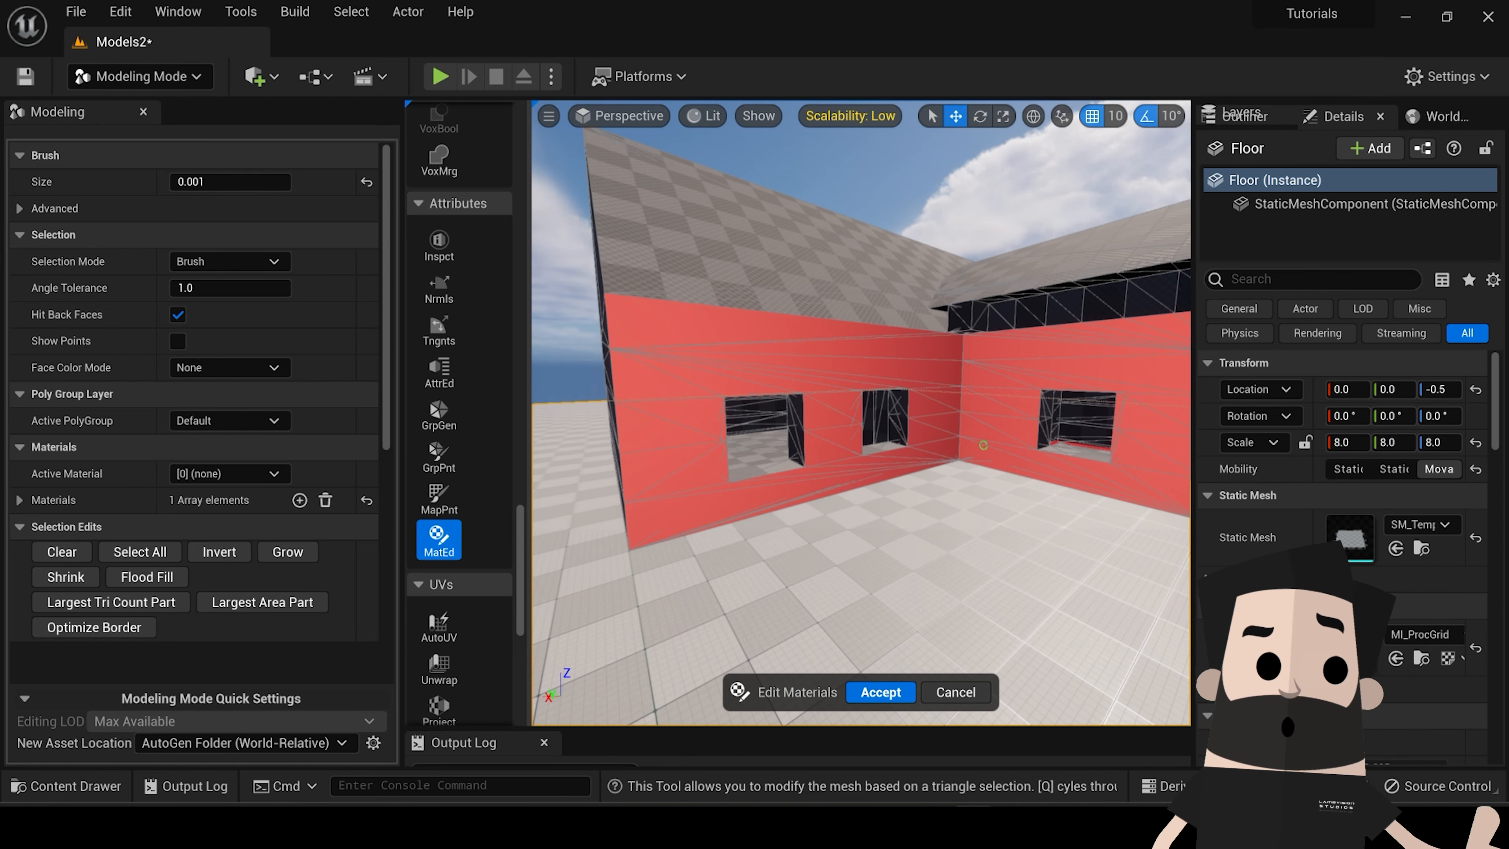
{"action": "mouse_move", "coordinate": [983, 444]}
{"action": "right_mouse_down"}
{"action": "mouse_move", "coordinate": [1034, 444]}
{"action": "mouse_move", "coordinate": [989, 452]}
{"action": "mouse_move", "coordinate": [983, 469]}
{"action": "right_mouse_up"}
{"action": "key", "text": "s"}
{"action": "right_click_drag", "start_coordinate": [979, 387], "coordinate": [973, 364]}
{"action": "key", "text": "w"}
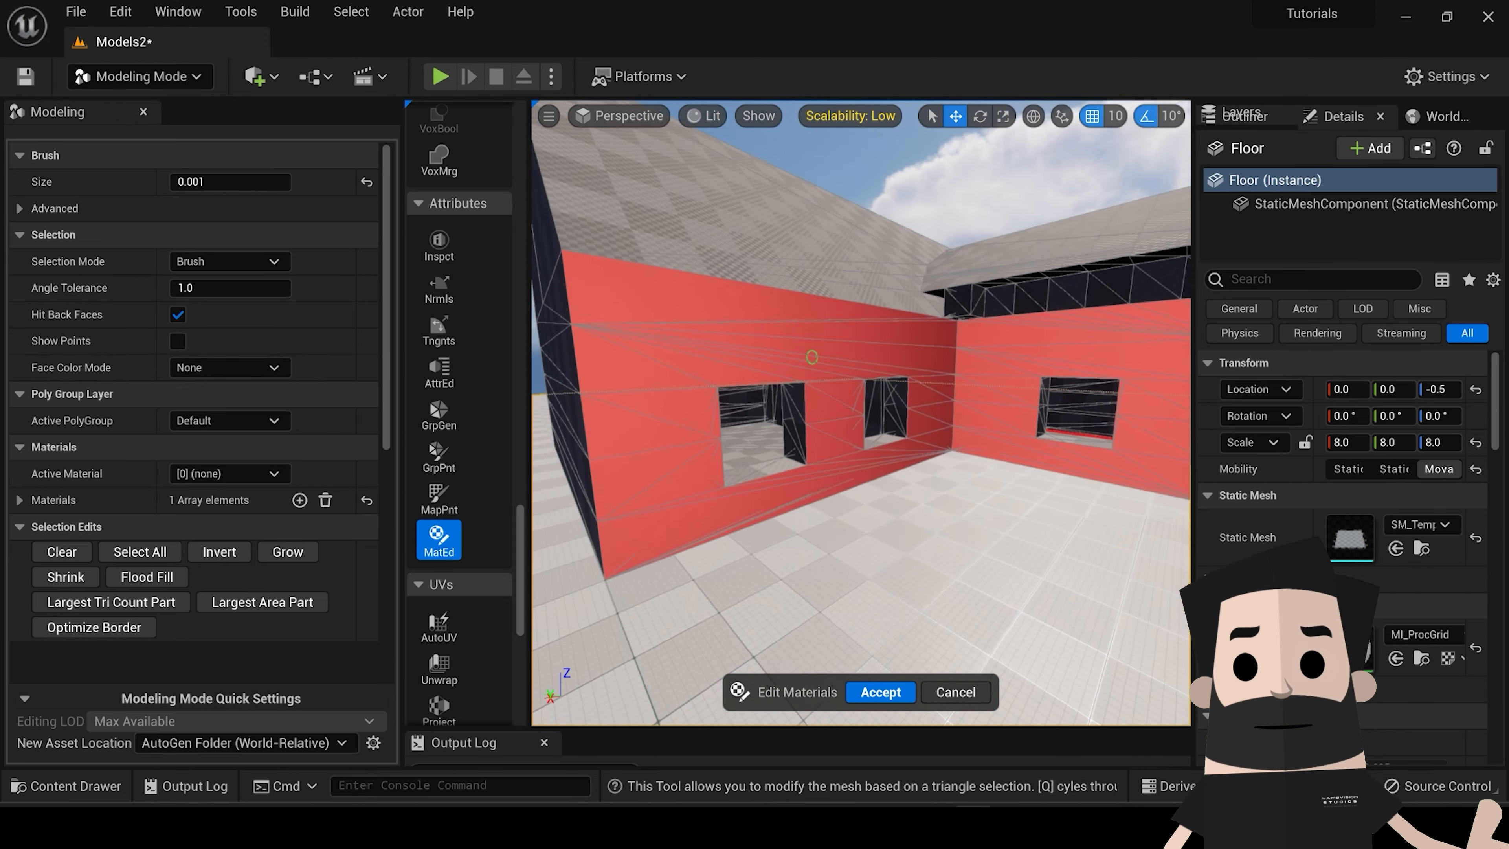
{"action": "key", "text": "w"}
{"action": "mouse_move", "coordinate": [811, 357]}
{"action": "right_mouse_down"}
{"action": "mouse_move", "coordinate": [772, 333]}
{"action": "mouse_move", "coordinate": [891, 352]}
{"action": "mouse_move", "coordinate": [775, 348]}
{"action": "mouse_move", "coordinate": [814, 332]}
{"action": "mouse_move", "coordinate": [855, 363]}
{"action": "mouse_move", "coordinate": [792, 334]}
{"action": "mouse_move", "coordinate": [919, 365]}
{"action": "mouse_move", "coordinate": [879, 366]}
{"action": "mouse_move", "coordinate": [956, 359]}
{"action": "right_mouse_up"}
{"action": "key", "text": "s"}
{"action": "key", "text": "w"}
{"action": "key", "text": "s"}
{"action": "key", "text": "s"}
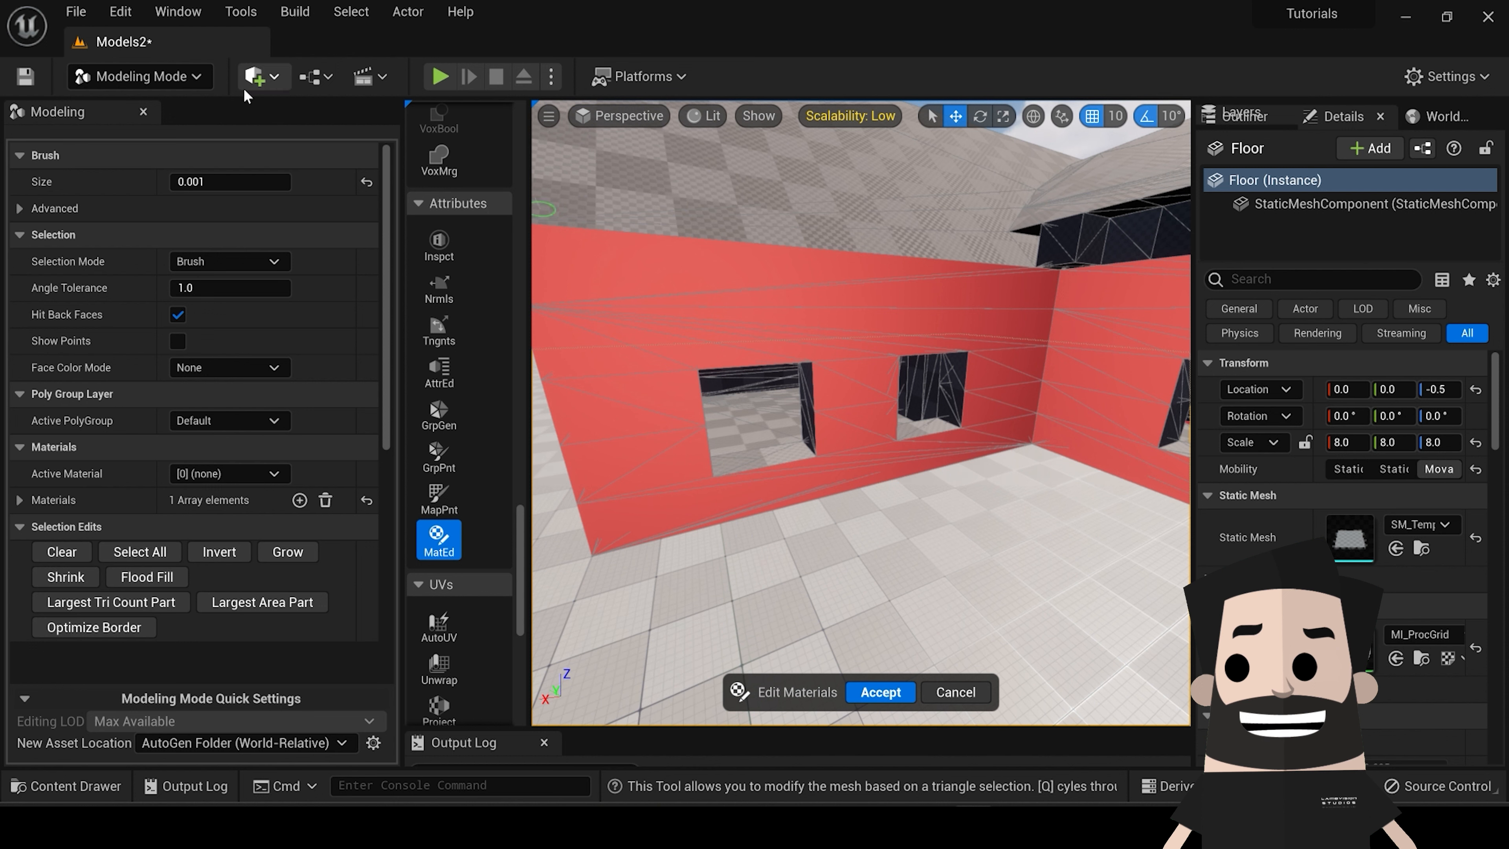
Step: Switch to Quixel Bridge and search the asset library for bricks
{"action": "left_click", "coordinate": [274, 79]}
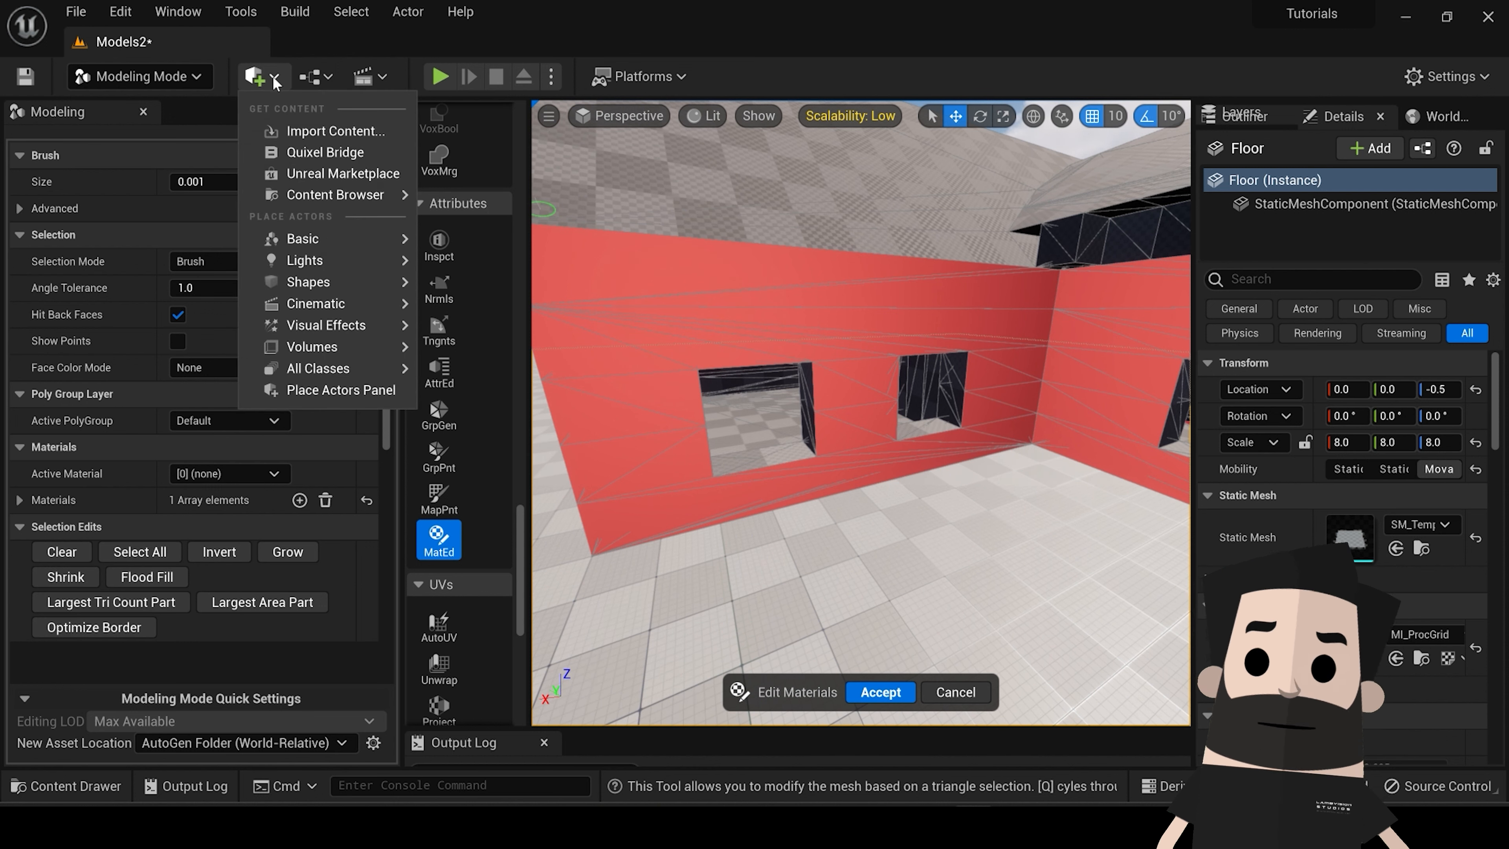
{"action": "mouse_move", "coordinate": [350, 264]}
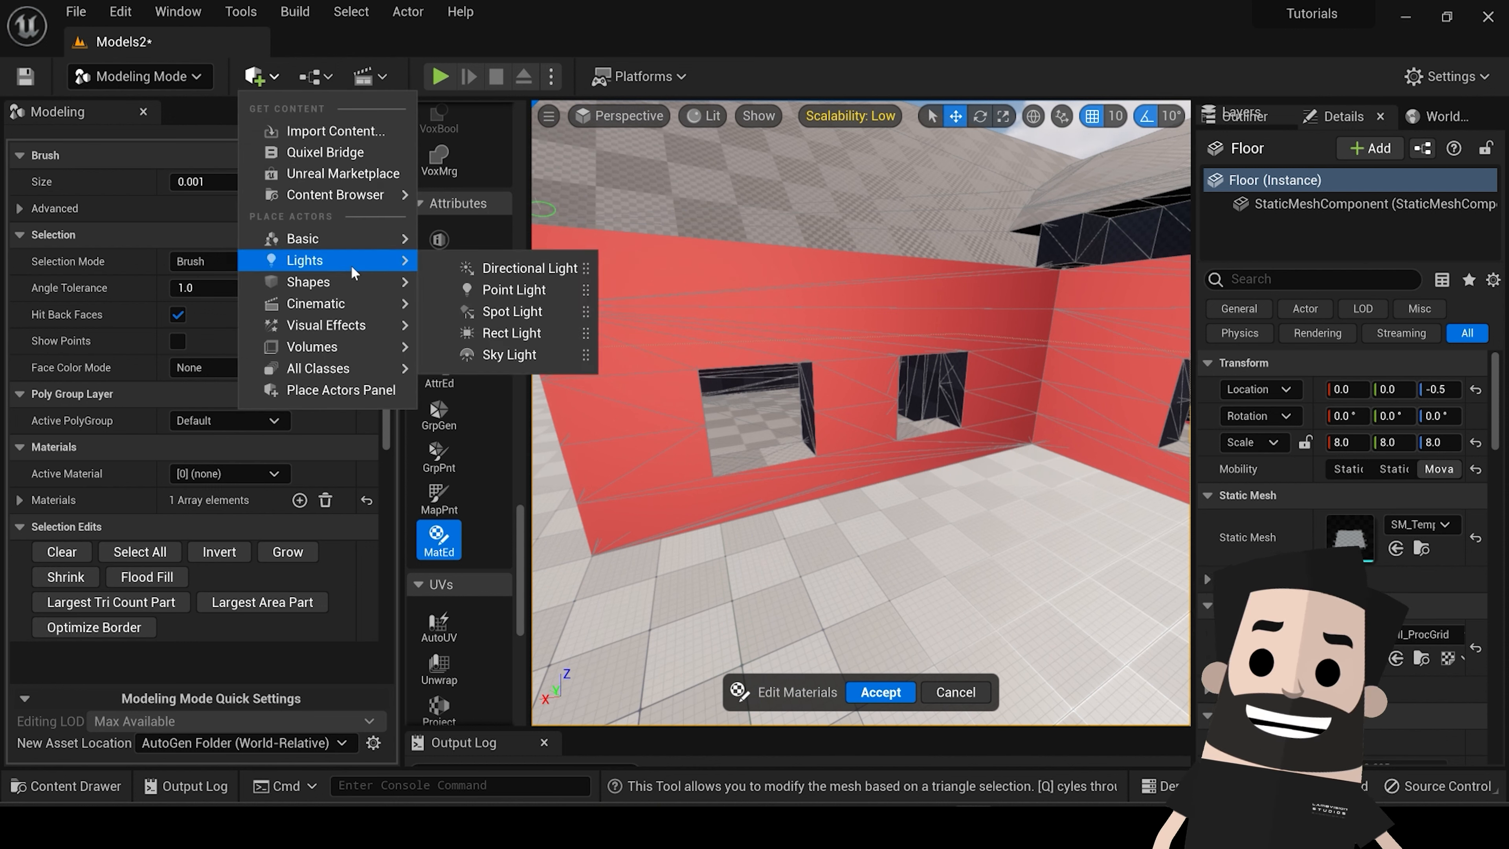
{"action": "left_click", "coordinate": [356, 153]}
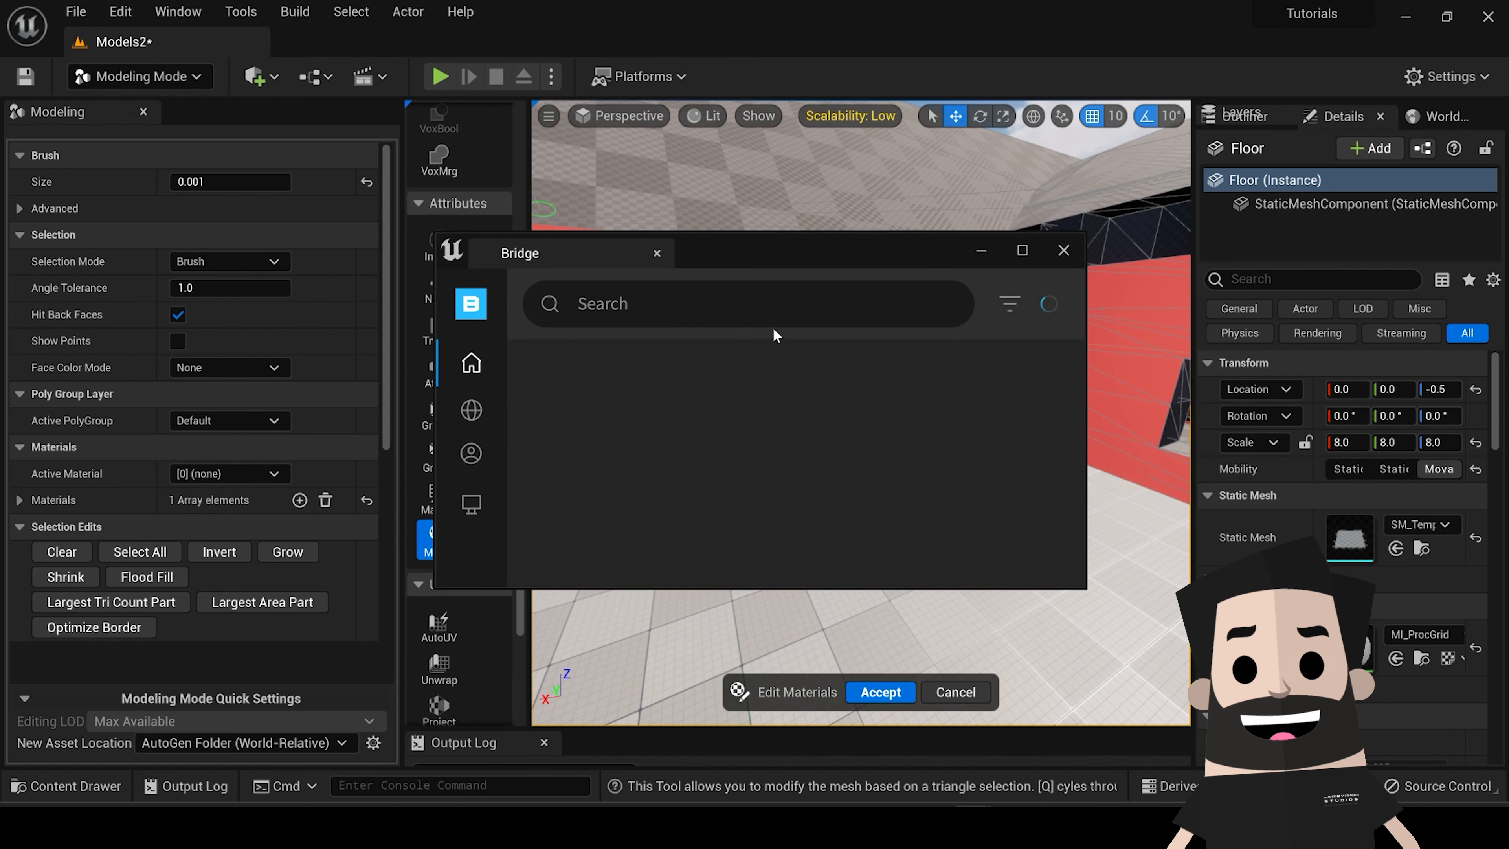
{"action": "left_click", "coordinate": [745, 303]}
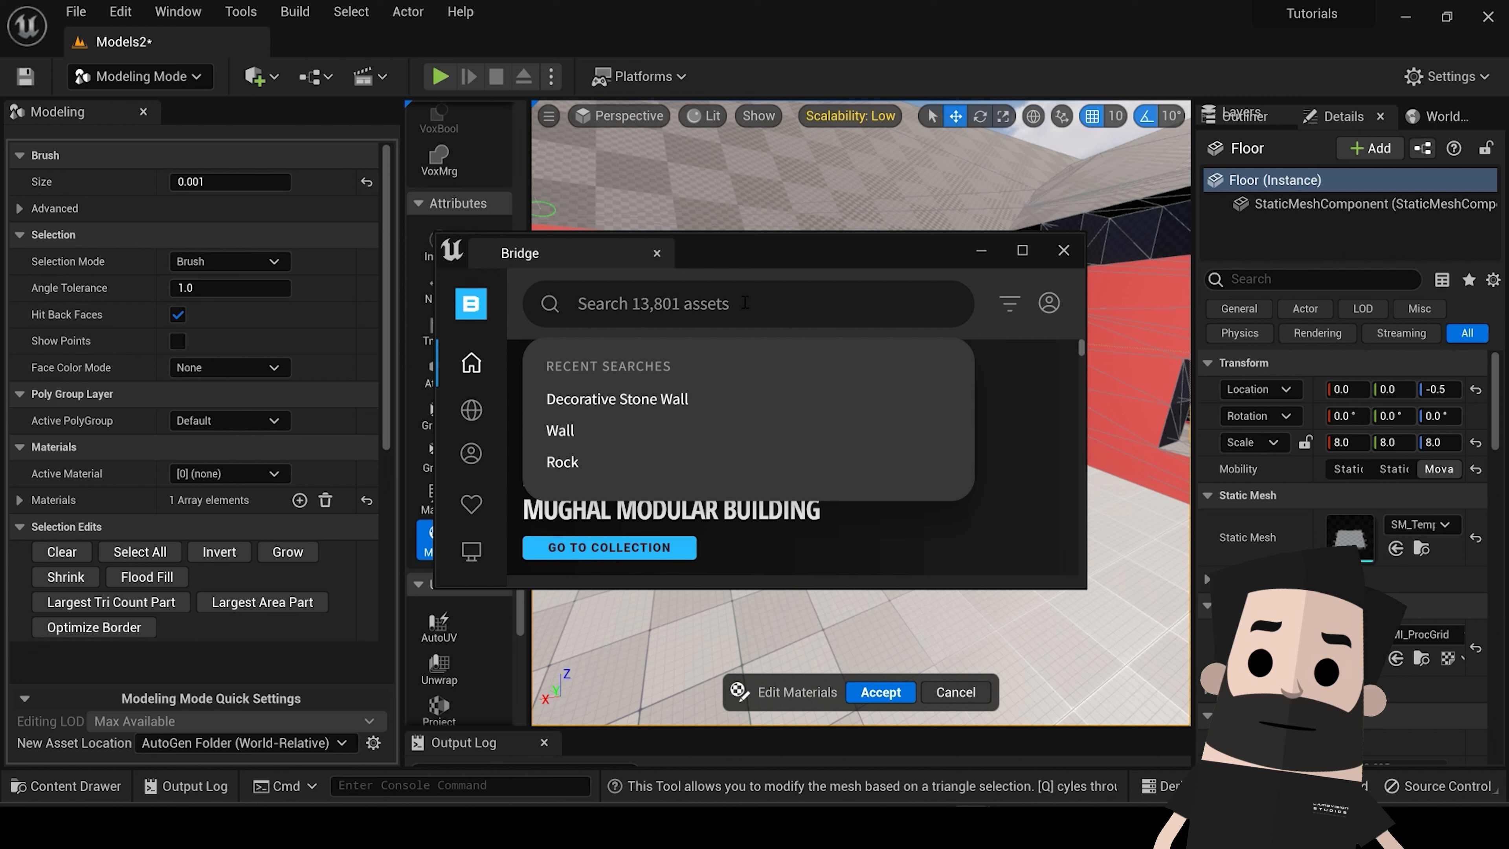
{"action": "type", "text": "bric"}
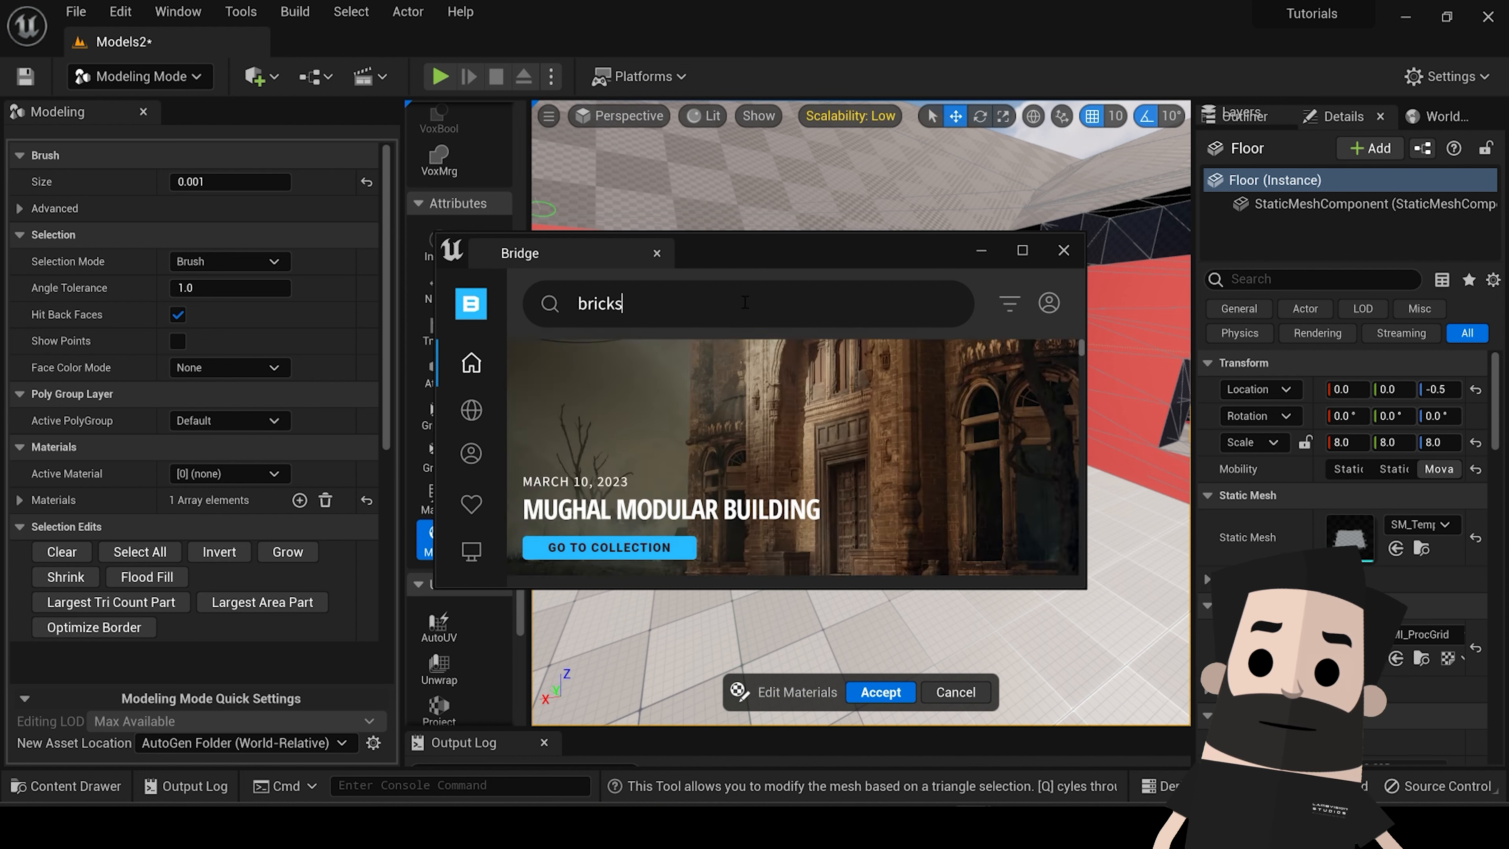
{"action": "type", "text": "ks"}
{"action": "key", "text": "Return"}
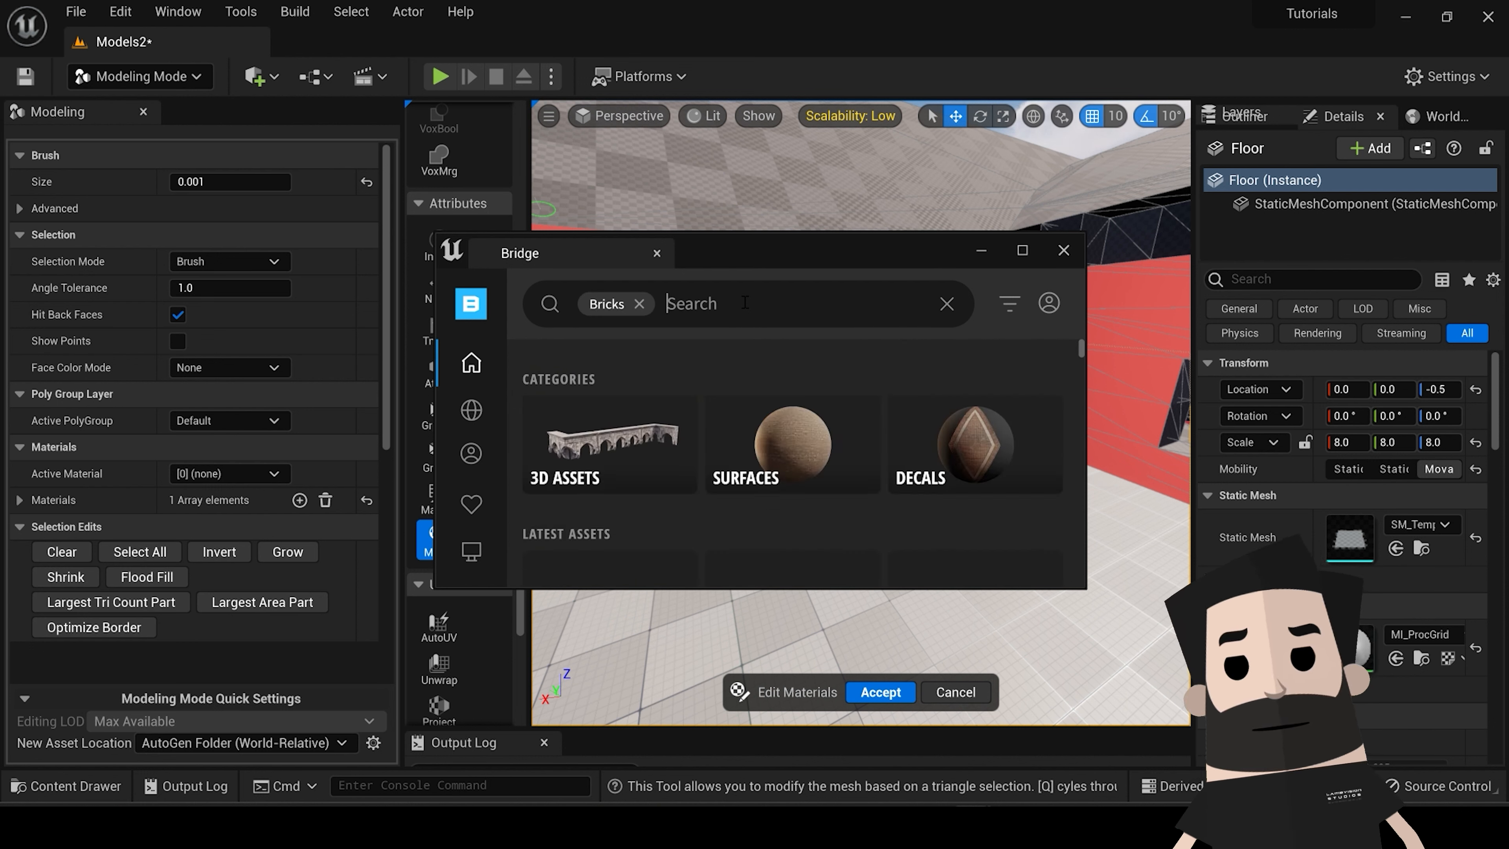
Step: Download the Brick Wall surface at Highest Quality and move the Bridge window clear of the modeling settings
{"action": "scroll", "coordinate": [803, 388], "scroll_direction": "down", "scroll_amount": 6}
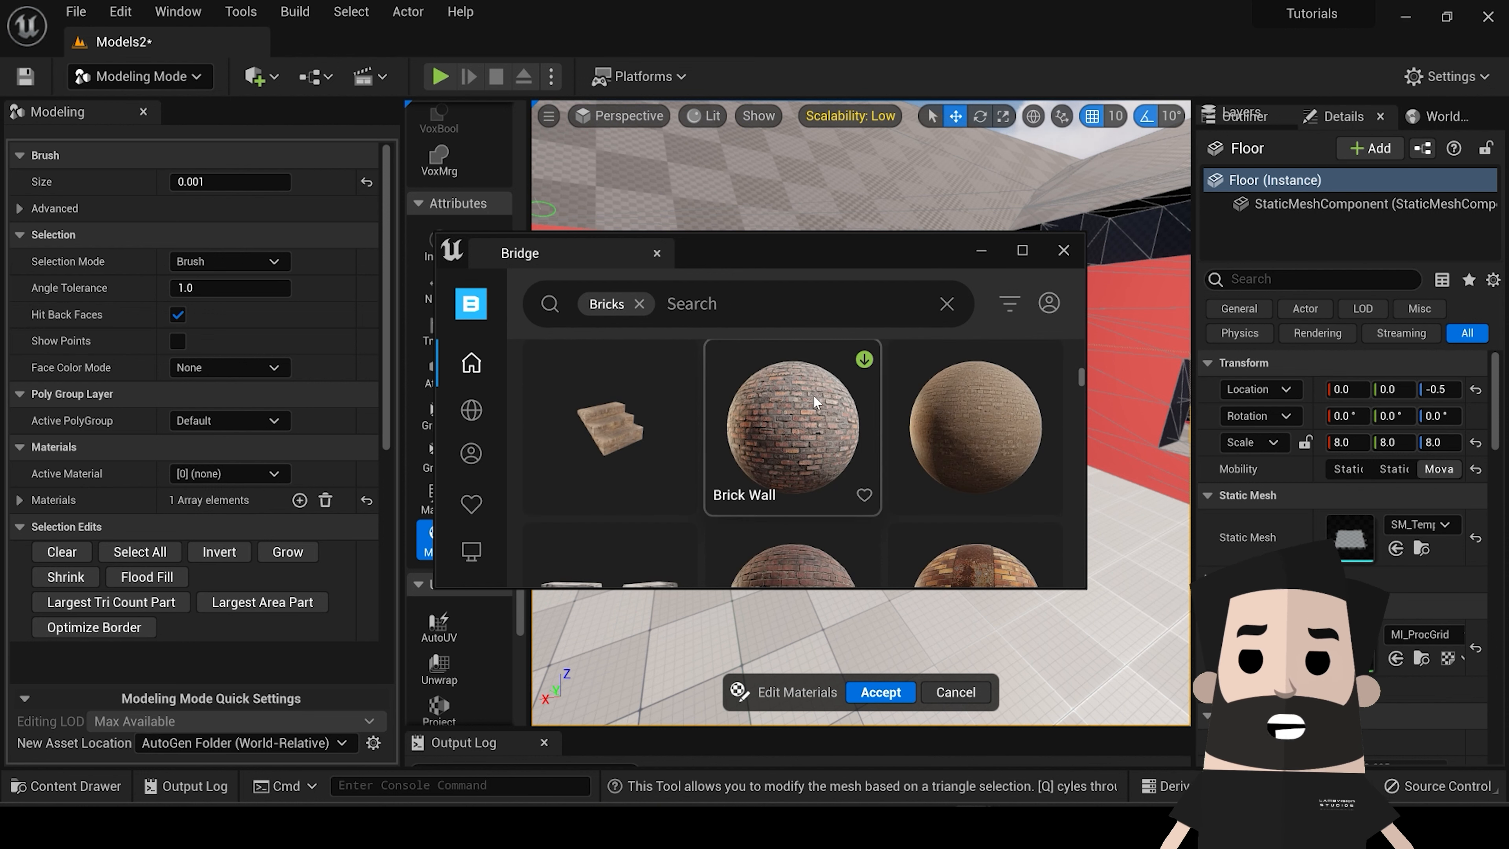
{"action": "left_click", "coordinate": [801, 426]}
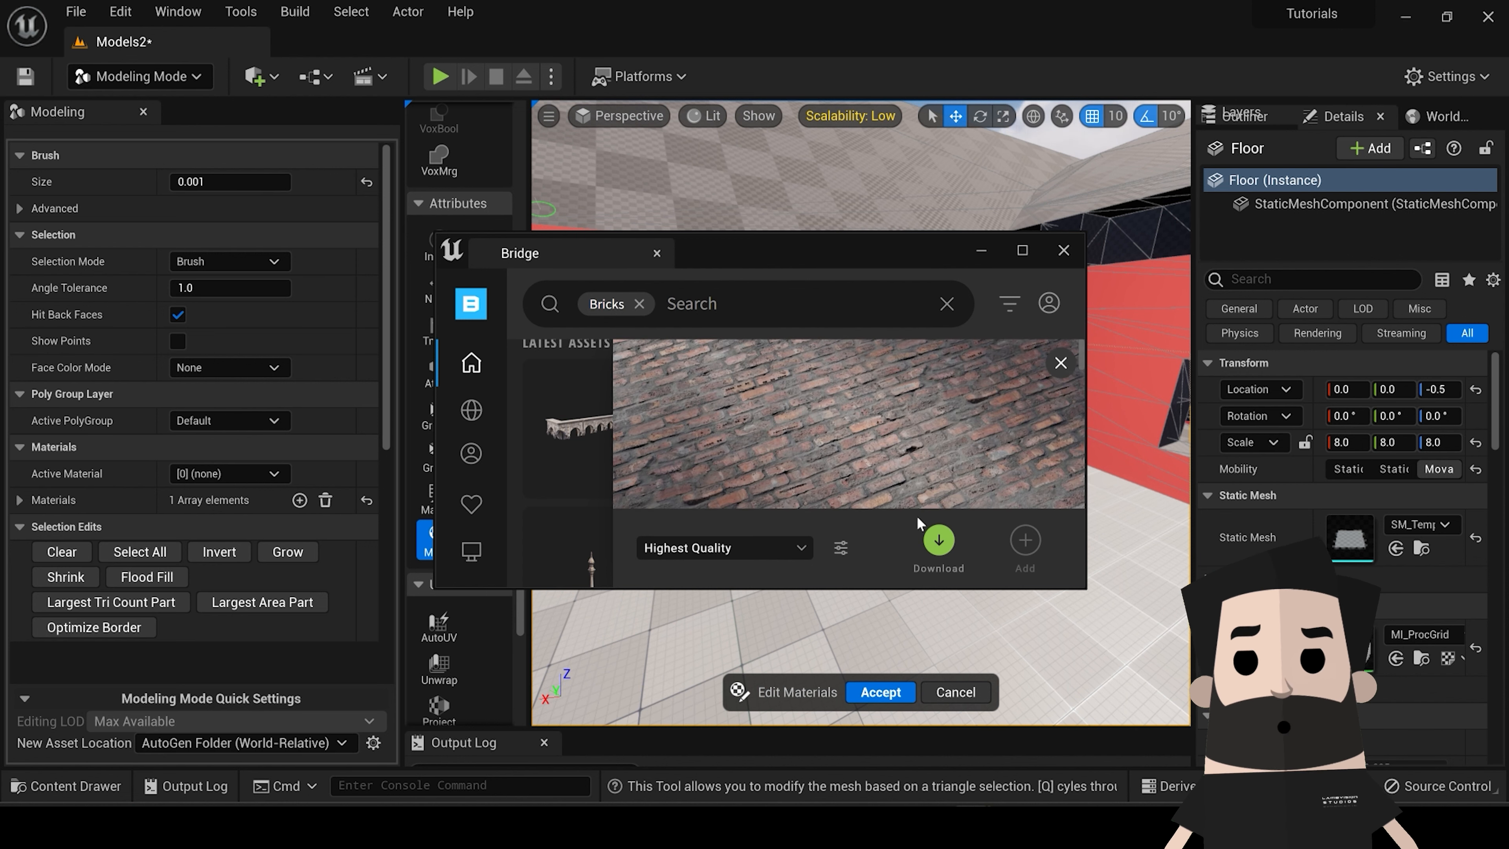
{"action": "left_click", "coordinate": [940, 540]}
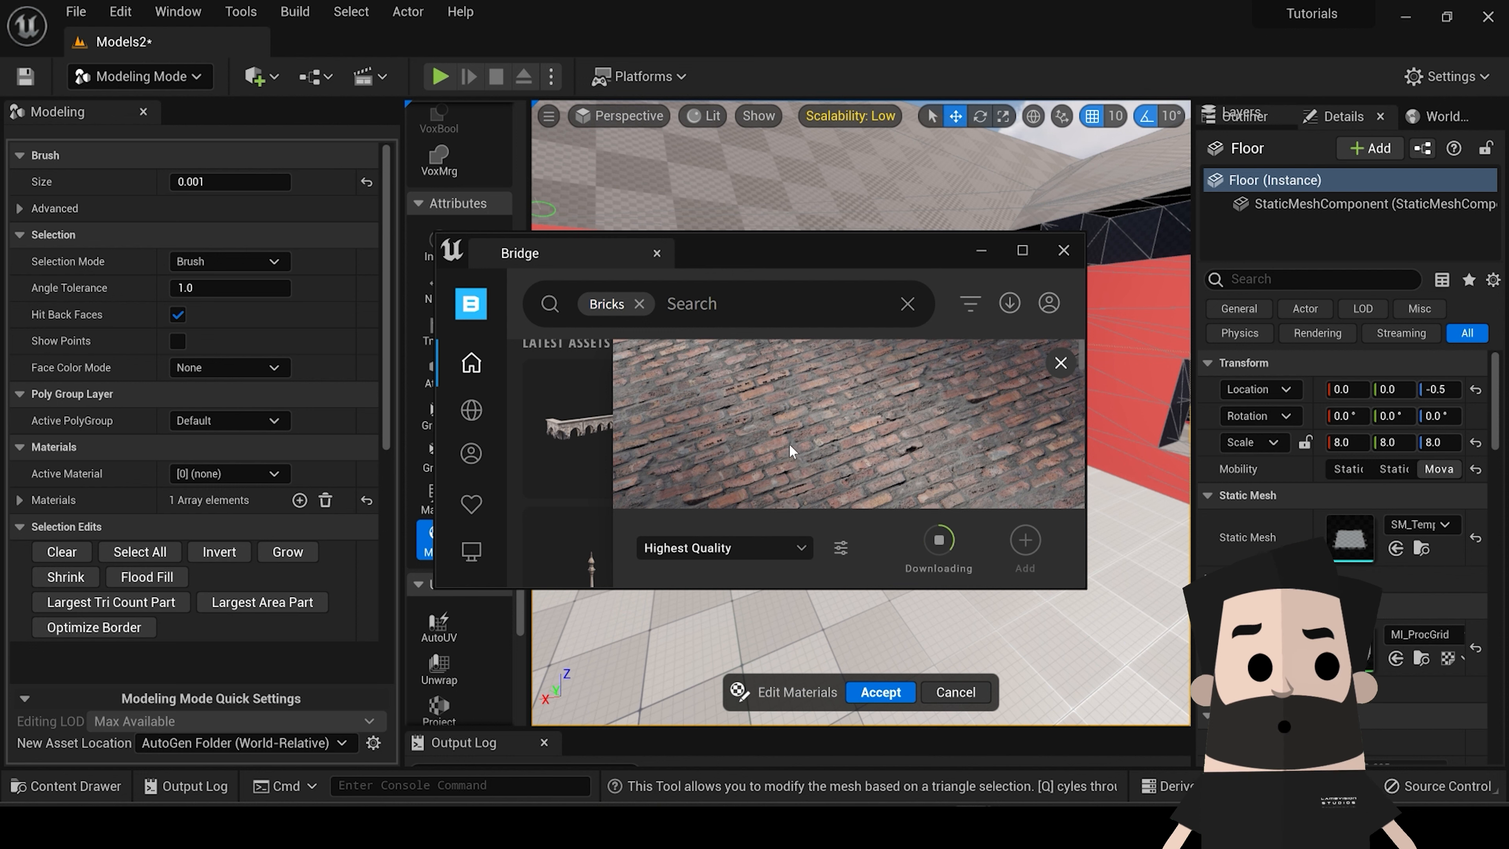
{"action": "left_click_drag", "start_coordinate": [816, 256], "coordinate": [922, 238]}
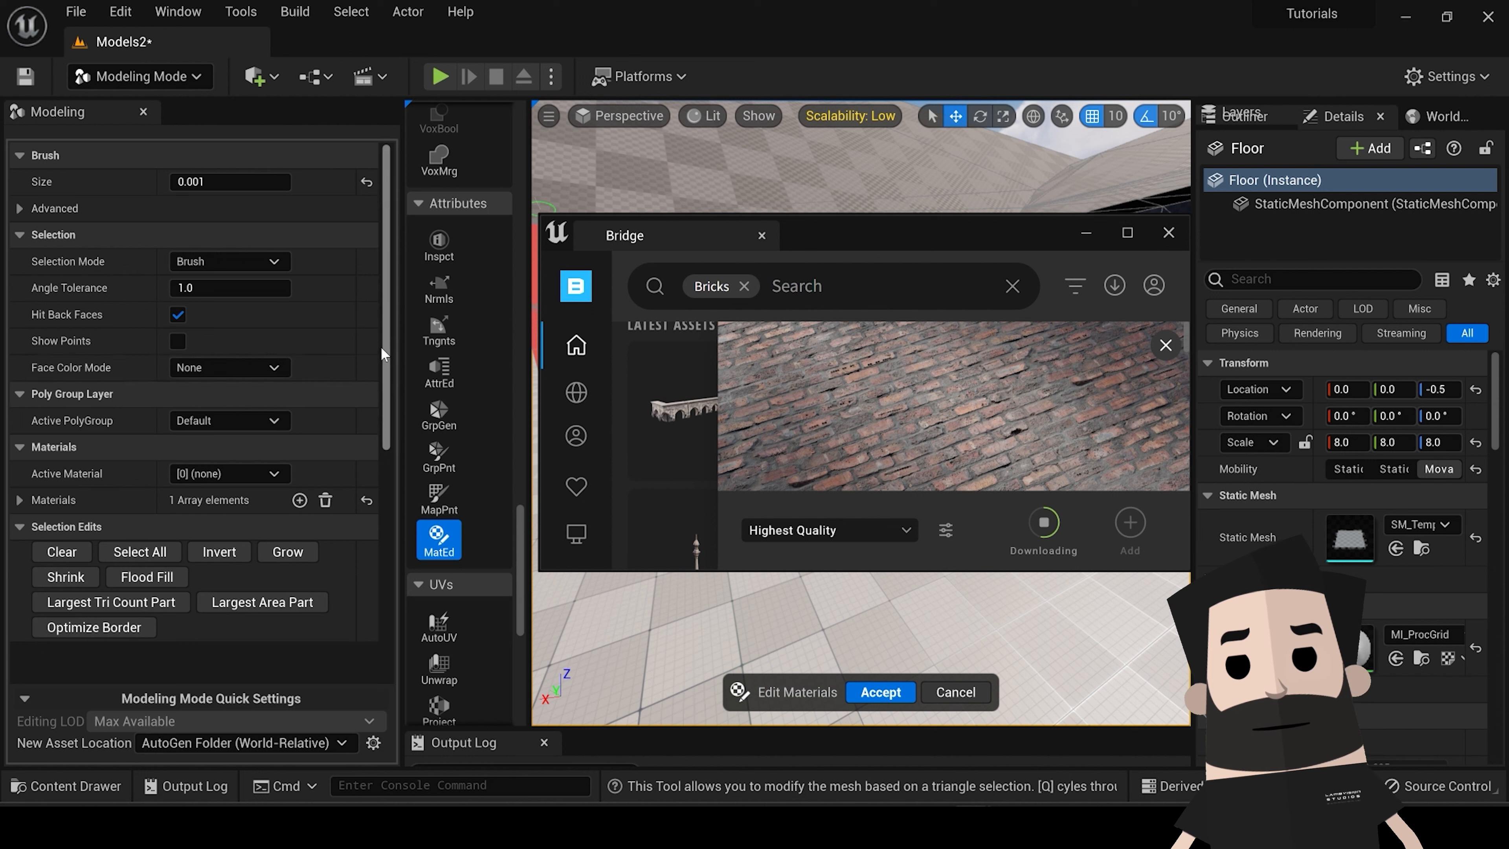
Step: Add the downloaded Brick Wall surface to the project and assign its material instance to the building's material slot Index 0
{"action": "scroll", "coordinate": [389, 328], "scroll_direction": "down", "scroll_amount": 1}
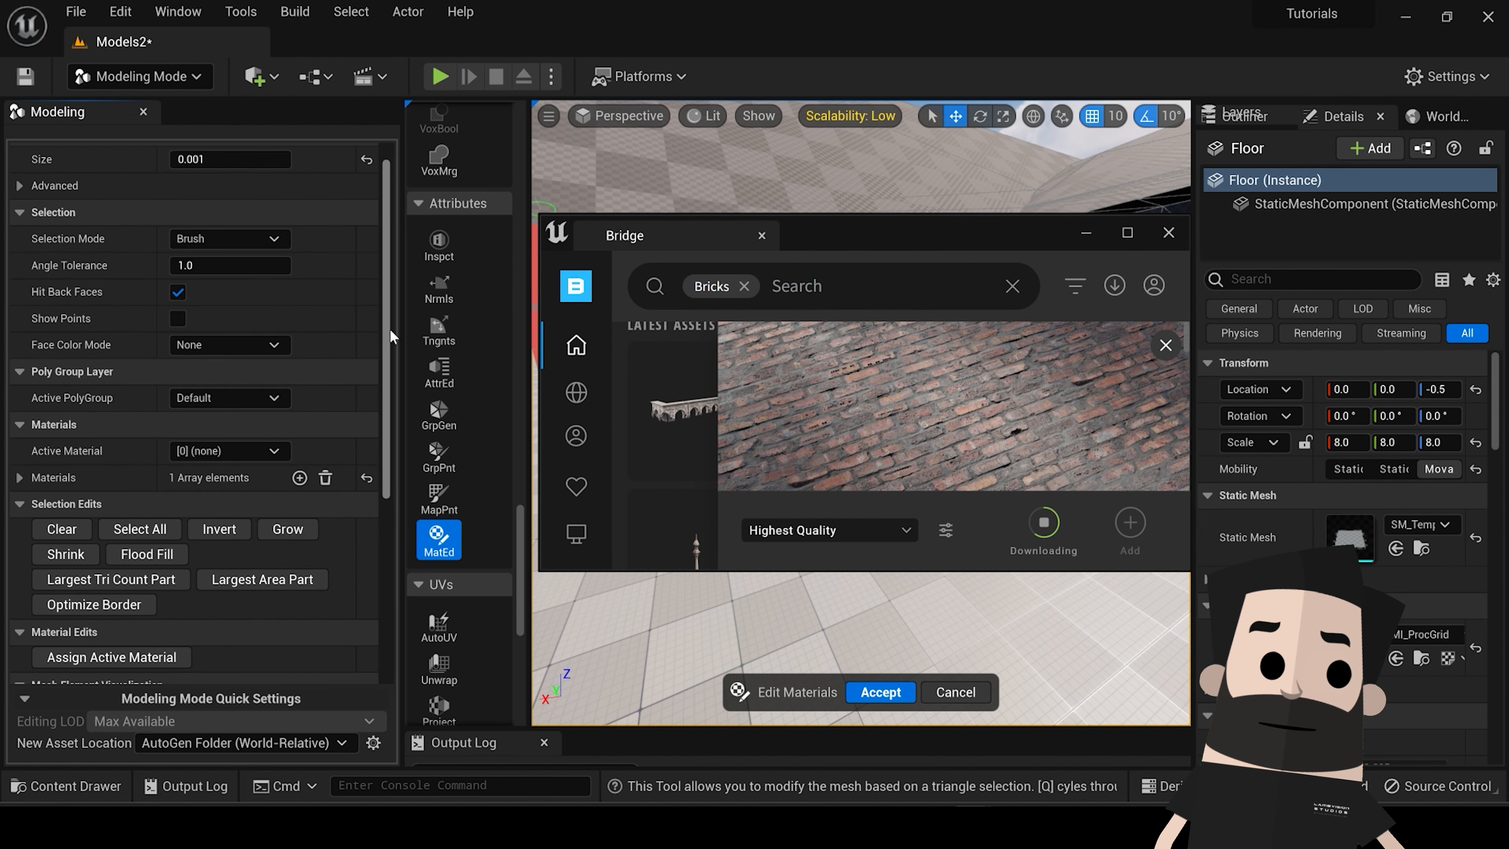
{"action": "left_click_drag", "start_coordinate": [390, 328], "coordinate": [389, 368]}
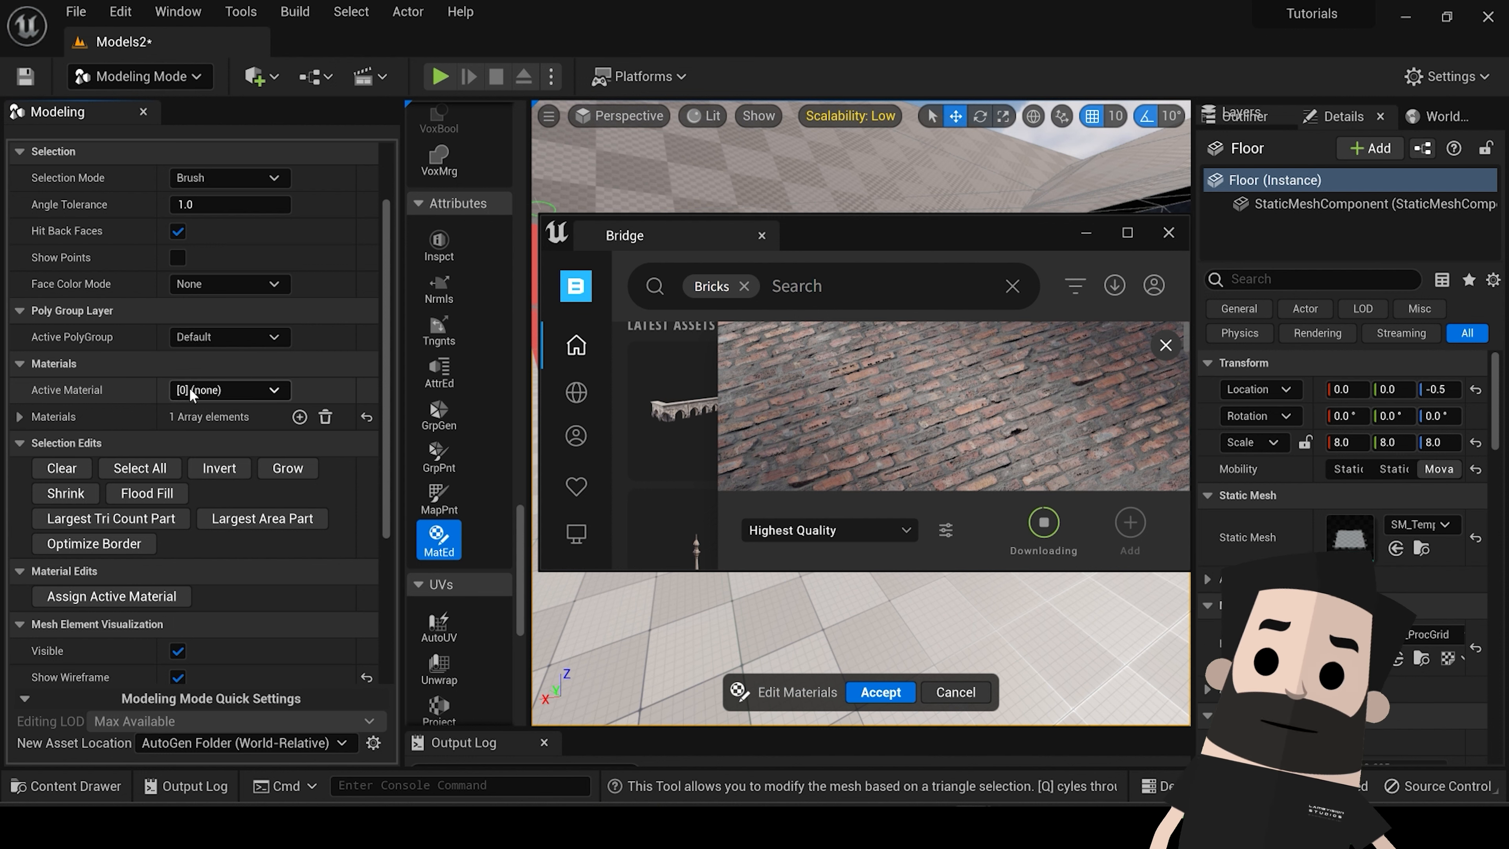
{"action": "left_click", "coordinate": [20, 417]}
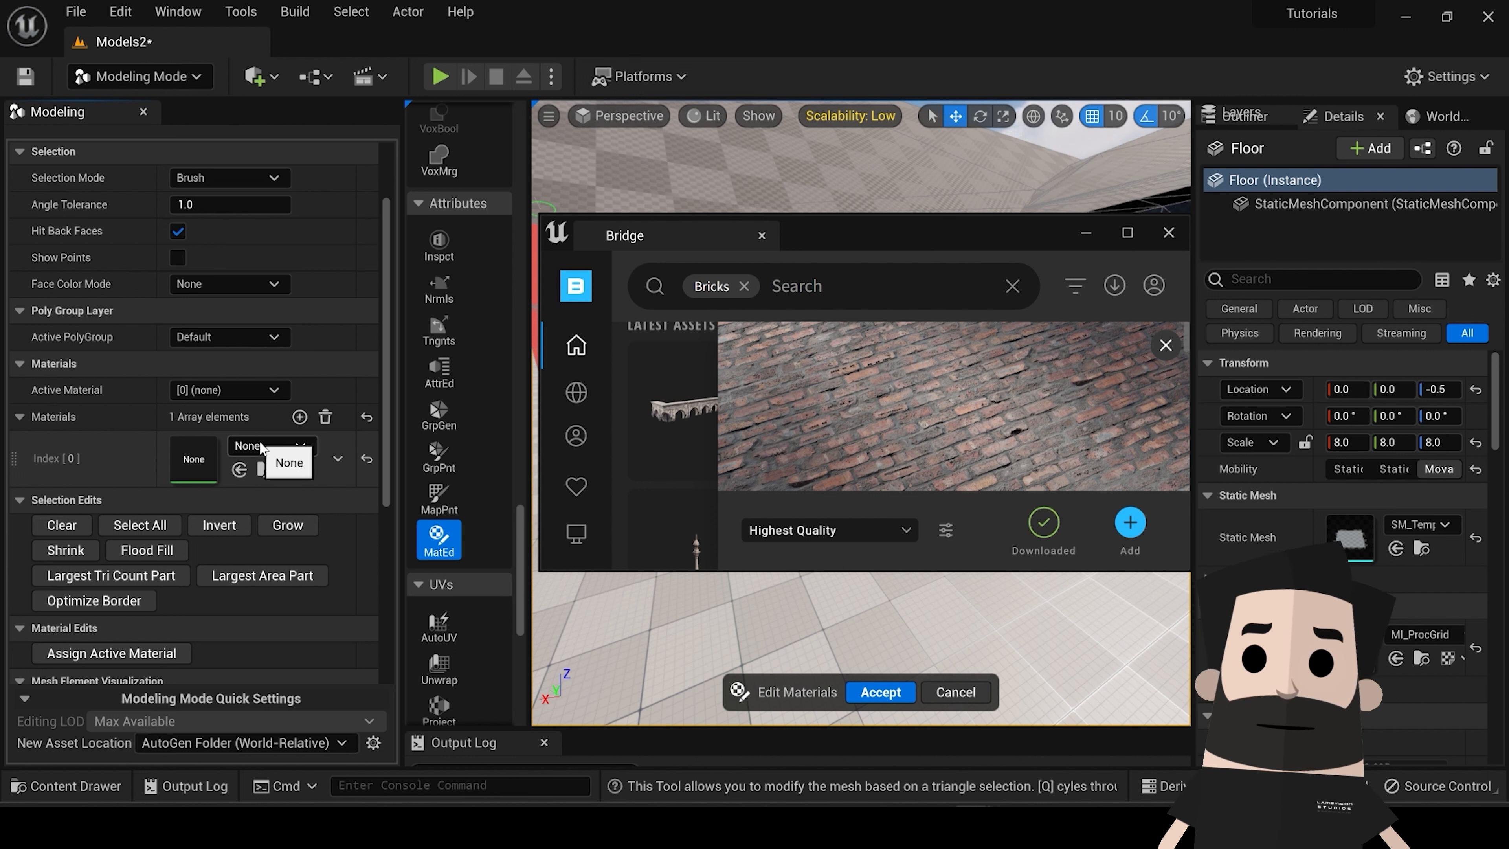
{"action": "mouse_move", "coordinate": [599, 457]}
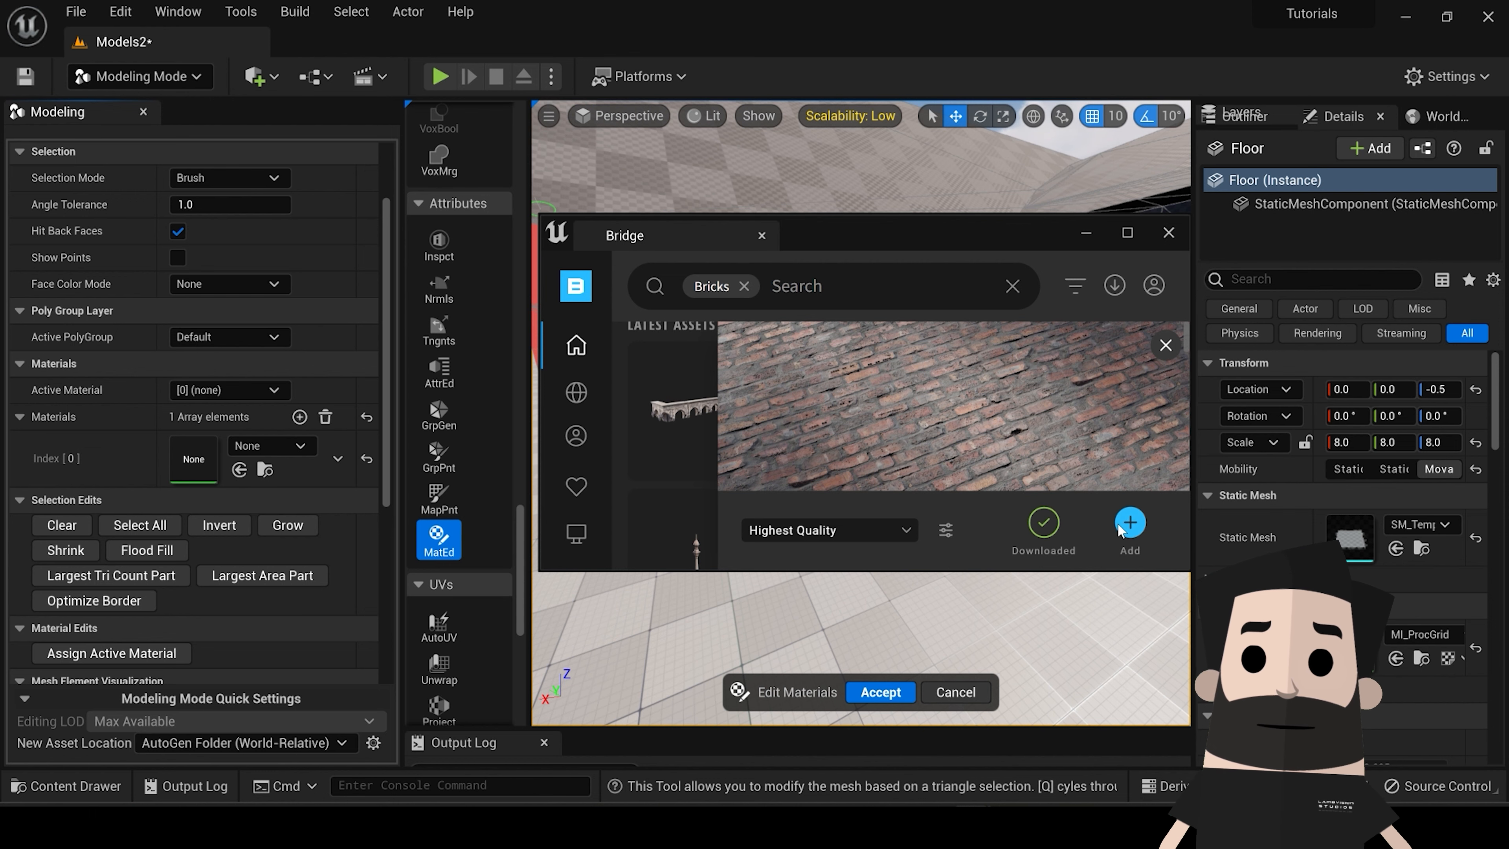
{"action": "left_click", "coordinate": [1129, 523]}
{"action": "left_click_drag", "start_coordinate": [725, 237], "coordinate": [1113, 175]}
{"action": "left_click_drag", "start_coordinate": [838, 336], "coordinate": [199, 456]}
Step: Examine the brick material on the building's walls and roof from several angles
{"action": "right_click_drag", "start_coordinate": [873, 474], "coordinate": [832, 476]}
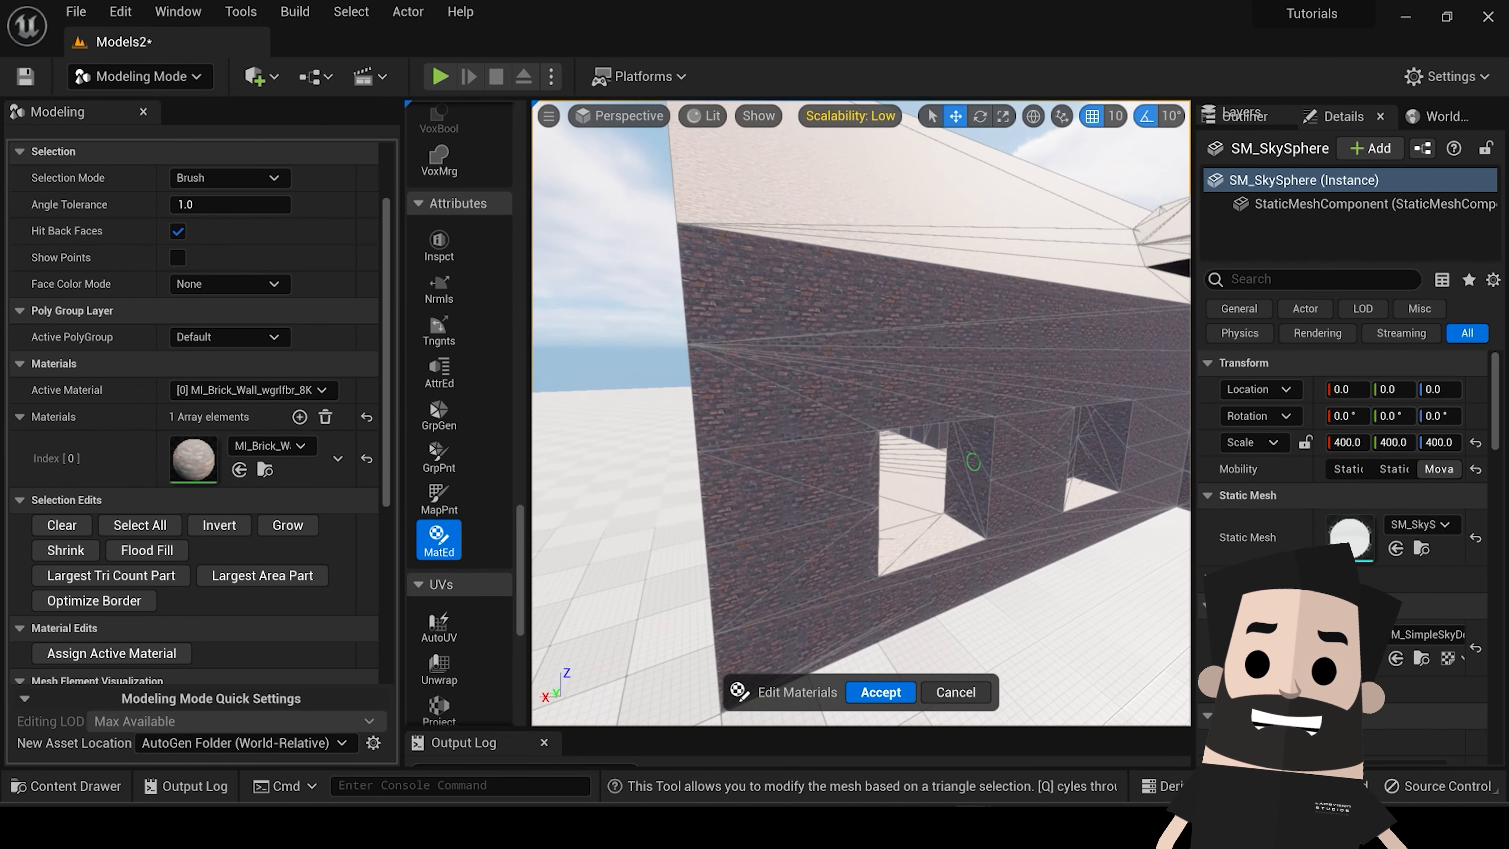
{"action": "right_click_drag", "start_coordinate": [973, 461], "coordinate": [876, 464]}
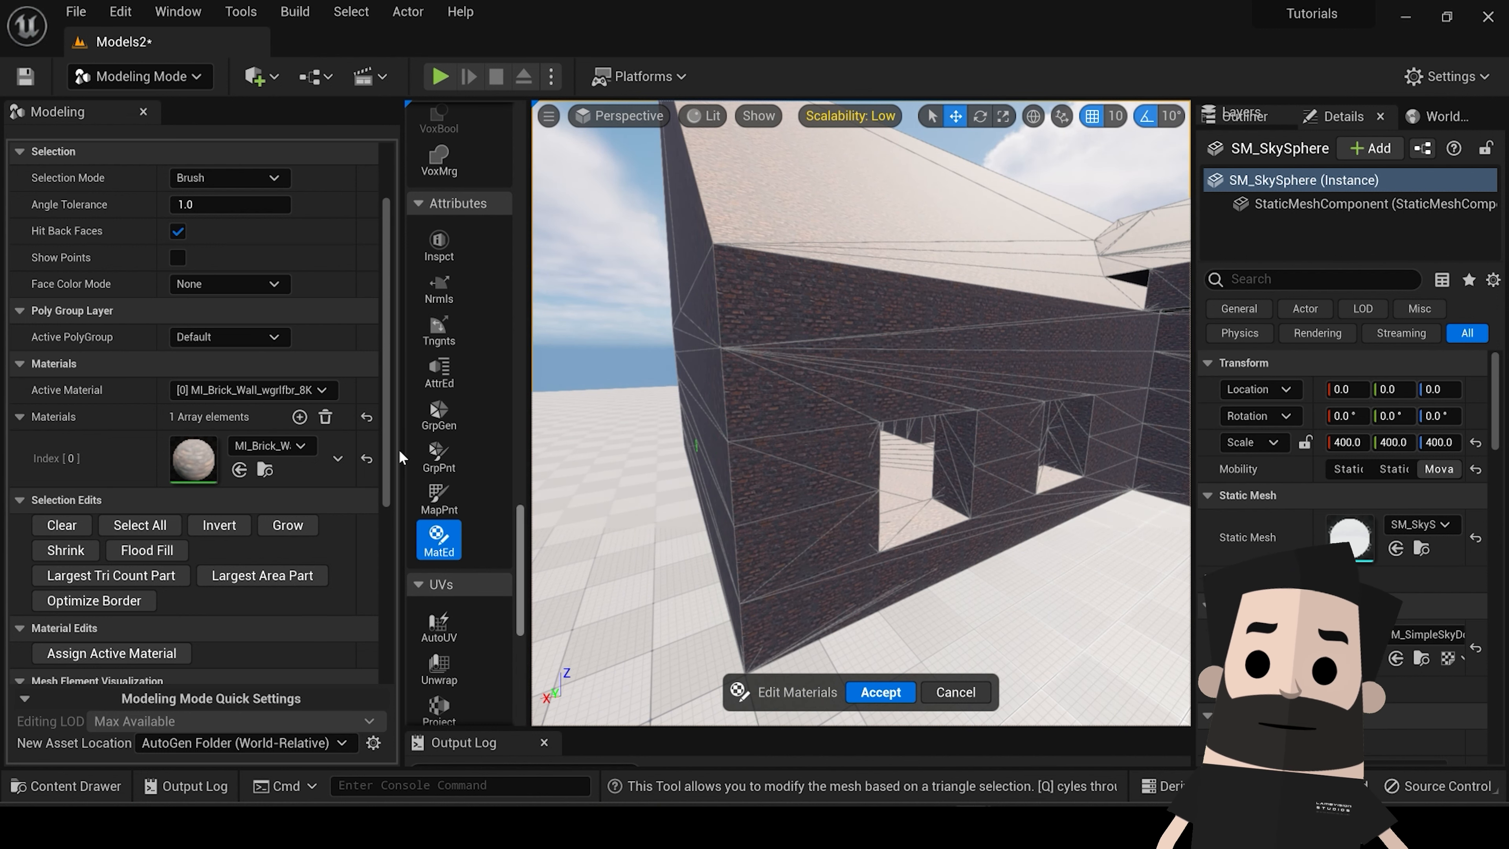
{"action": "mouse_move", "coordinate": [720, 449]}
{"action": "right_mouse_down"}
{"action": "mouse_move", "coordinate": [694, 449]}
{"action": "mouse_move", "coordinate": [733, 442]}
{"action": "right_mouse_up"}
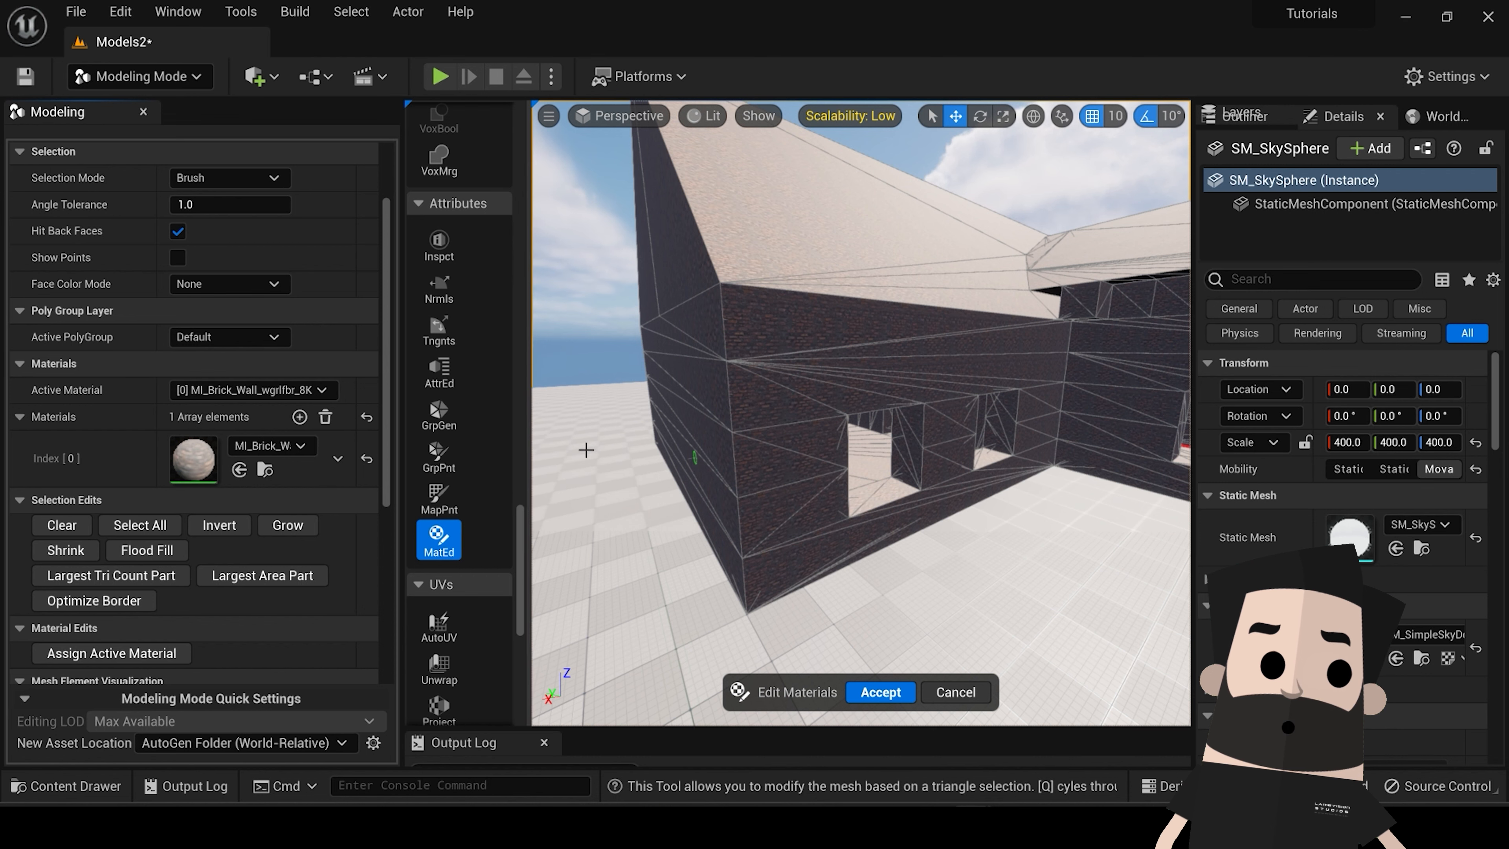
{"action": "right_click_drag", "start_coordinate": [643, 443], "coordinate": [759, 461]}
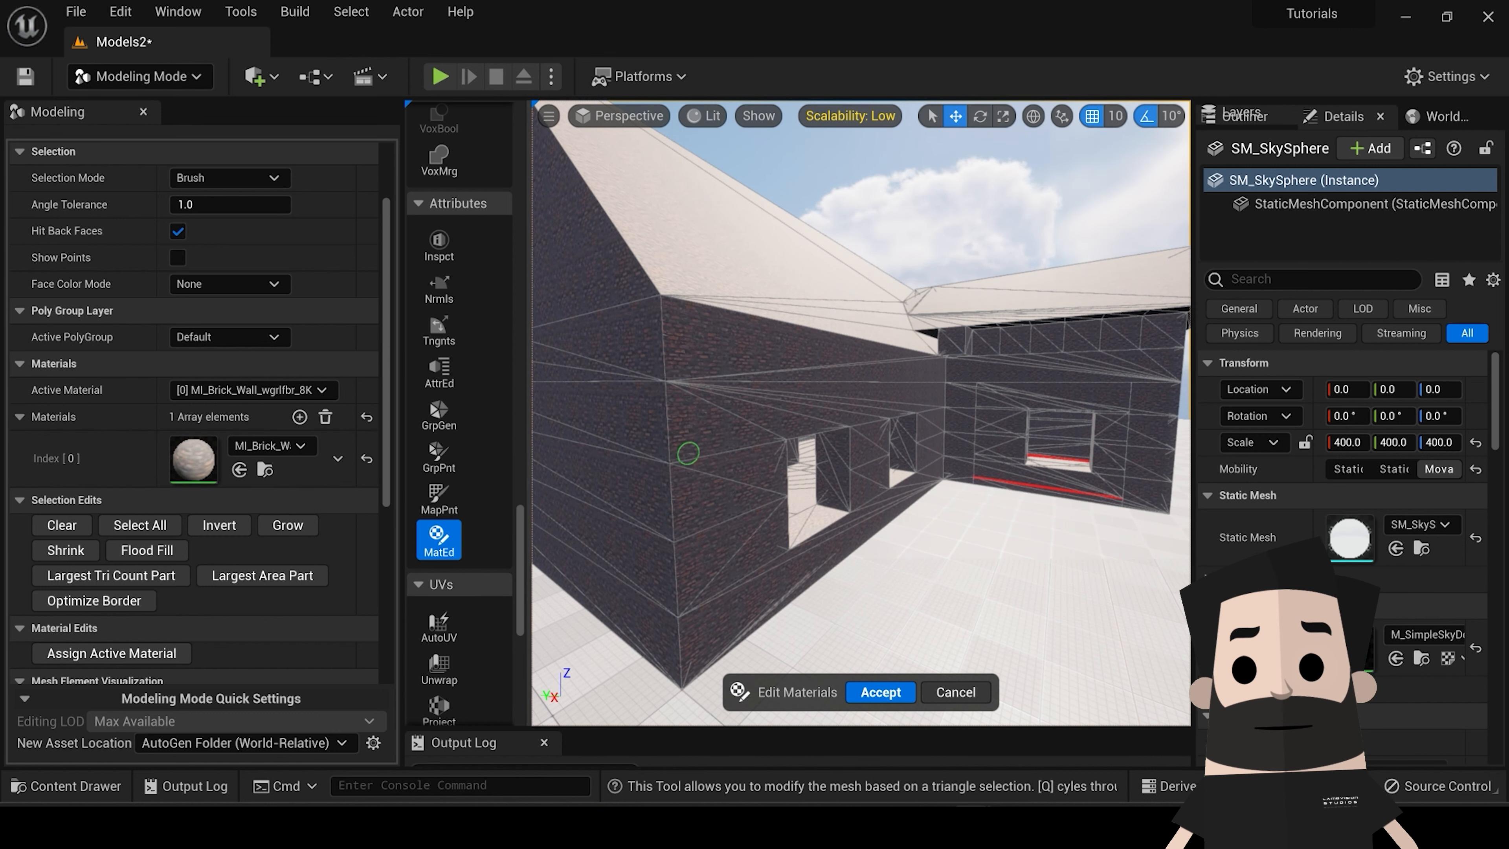
{"action": "right_click_drag", "start_coordinate": [688, 453], "coordinate": [671, 464]}
{"action": "mouse_move", "coordinate": [853, 474]}
{"action": "right_mouse_down"}
{"action": "mouse_move", "coordinate": [829, 425]}
{"action": "mouse_move", "coordinate": [802, 433]}
{"action": "mouse_move", "coordinate": [820, 455]}
{"action": "mouse_move", "coordinate": [855, 449]}
{"action": "mouse_move", "coordinate": [870, 482]}
{"action": "right_mouse_up"}
{"action": "key", "text": "s"}
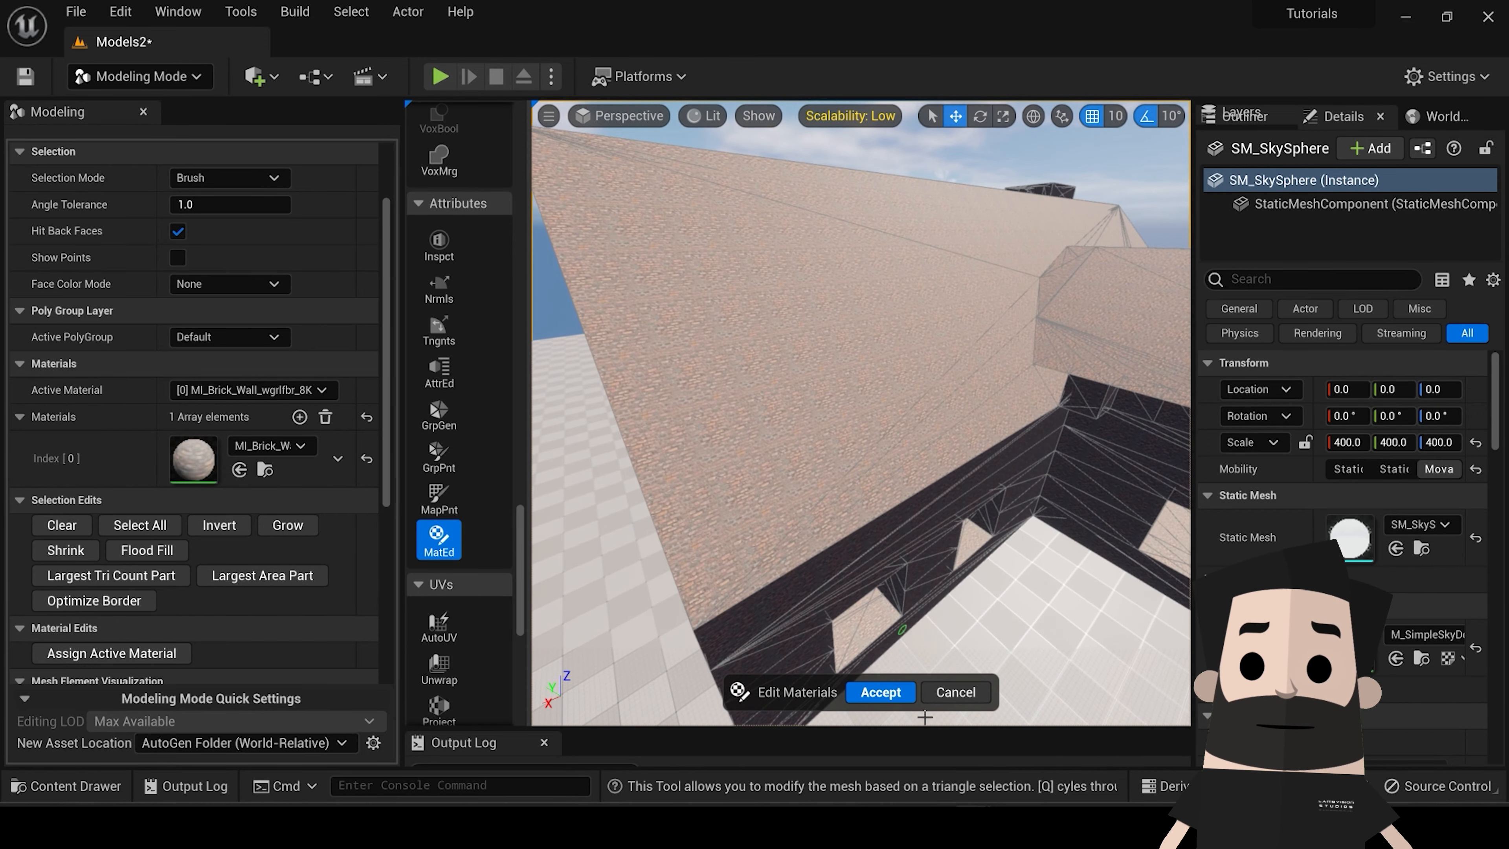
Step: Search Quixel Bridge for roof and narrow the results to the Roofing category under Surfaces
{"action": "left_click", "coordinate": [758, 284]}
{"action": "type", "text": "roof"}
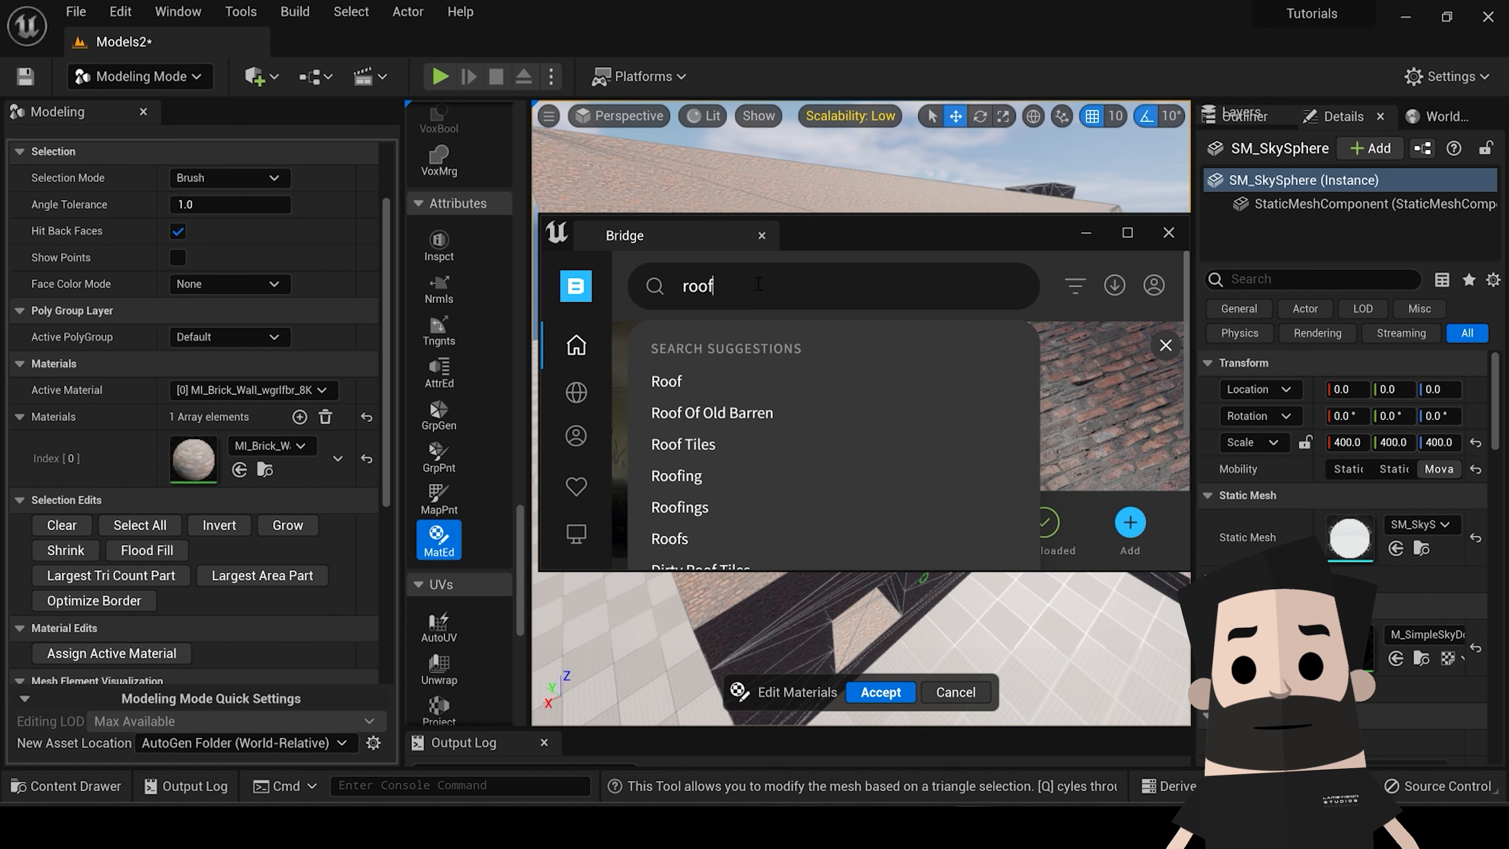
{"action": "key", "text": "Return"}
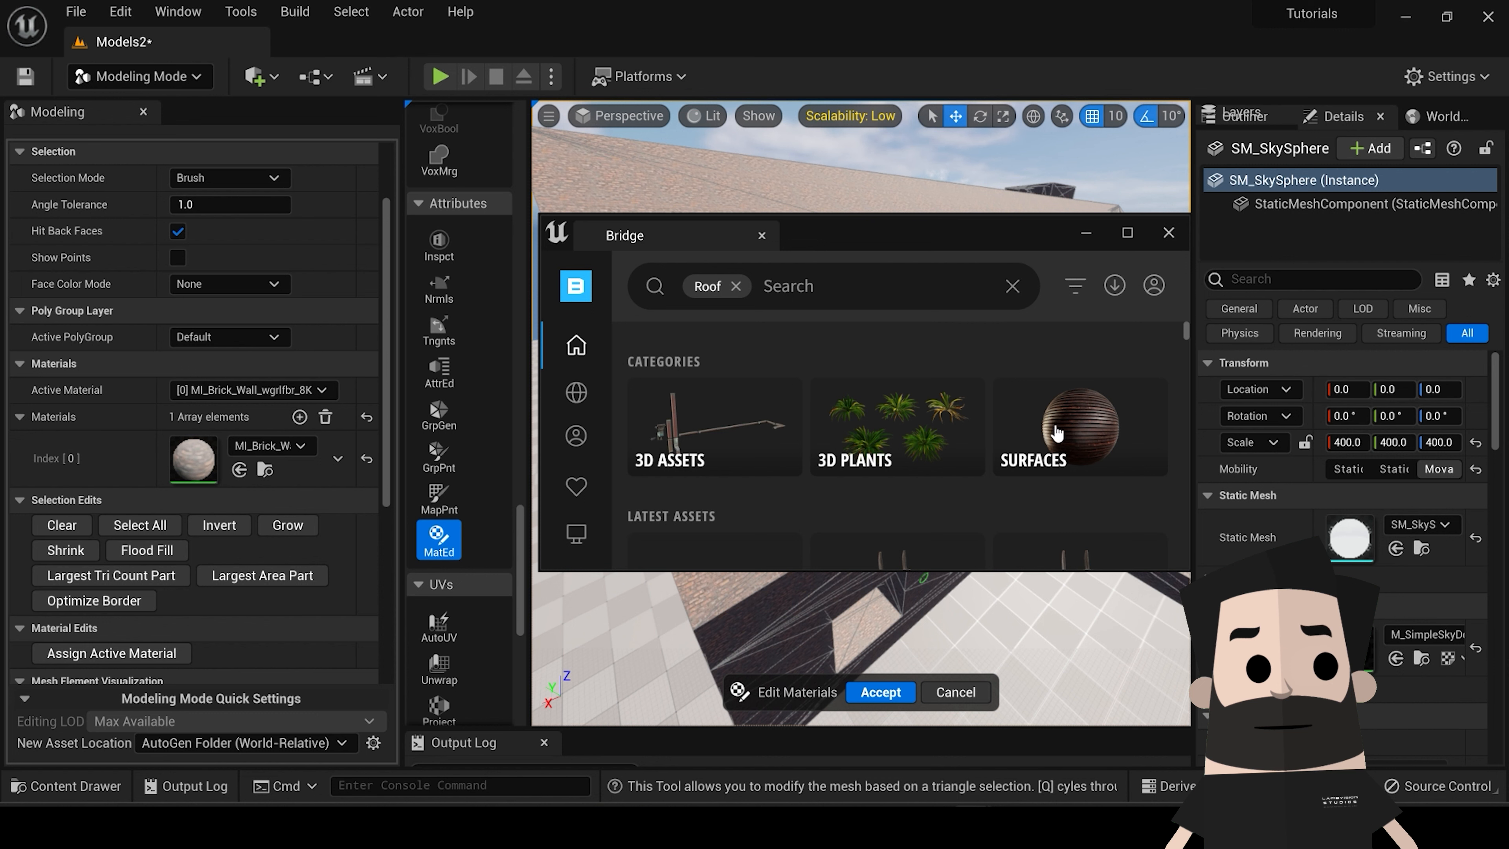
{"action": "left_click", "coordinate": [1055, 433]}
{"action": "scroll", "coordinate": [839, 464], "scroll_direction": "down", "scroll_amount": 2}
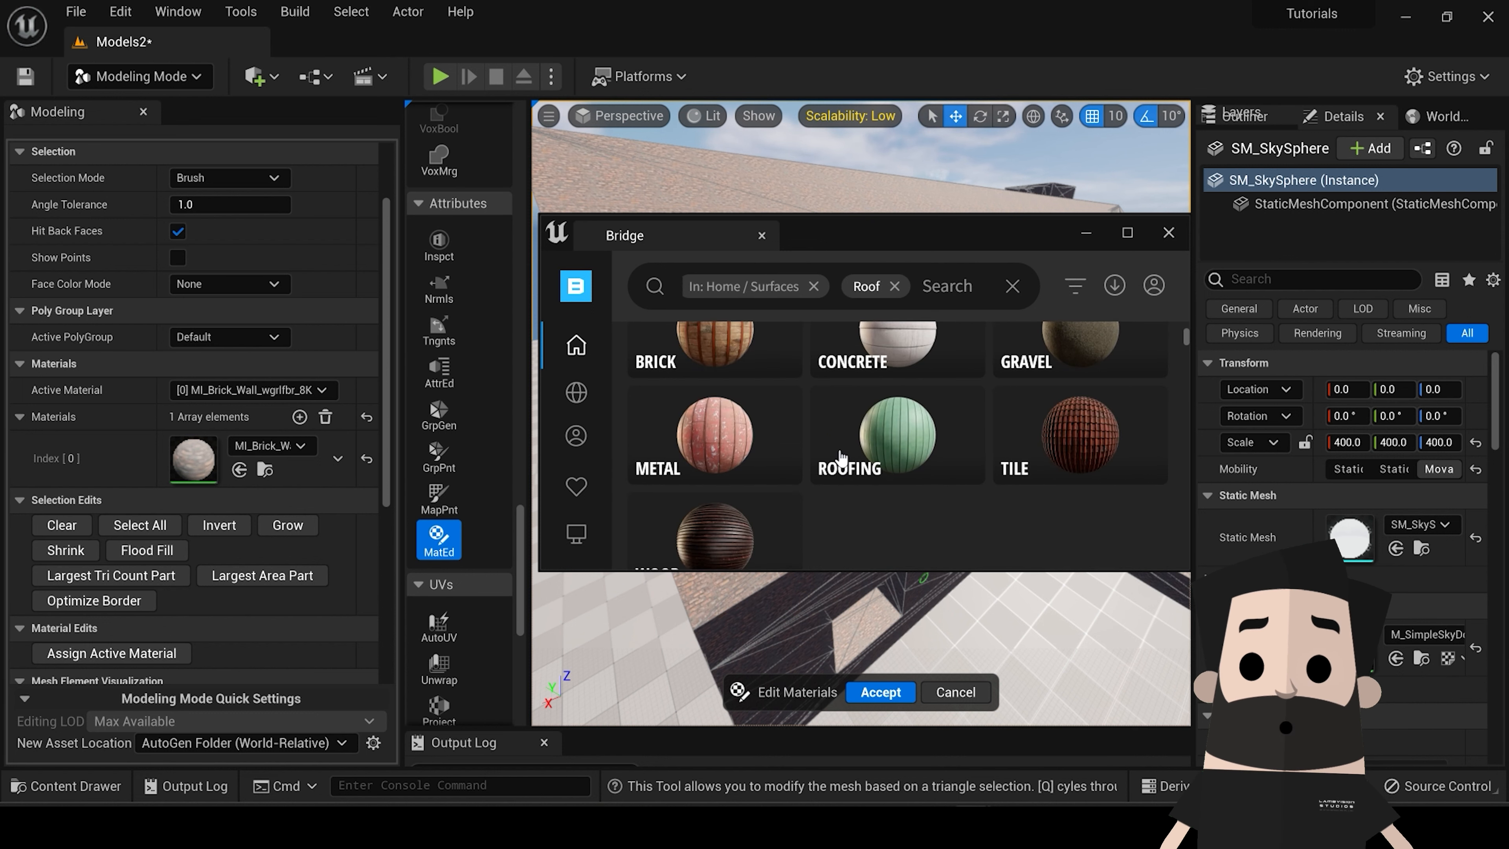
{"action": "left_click", "coordinate": [901, 452]}
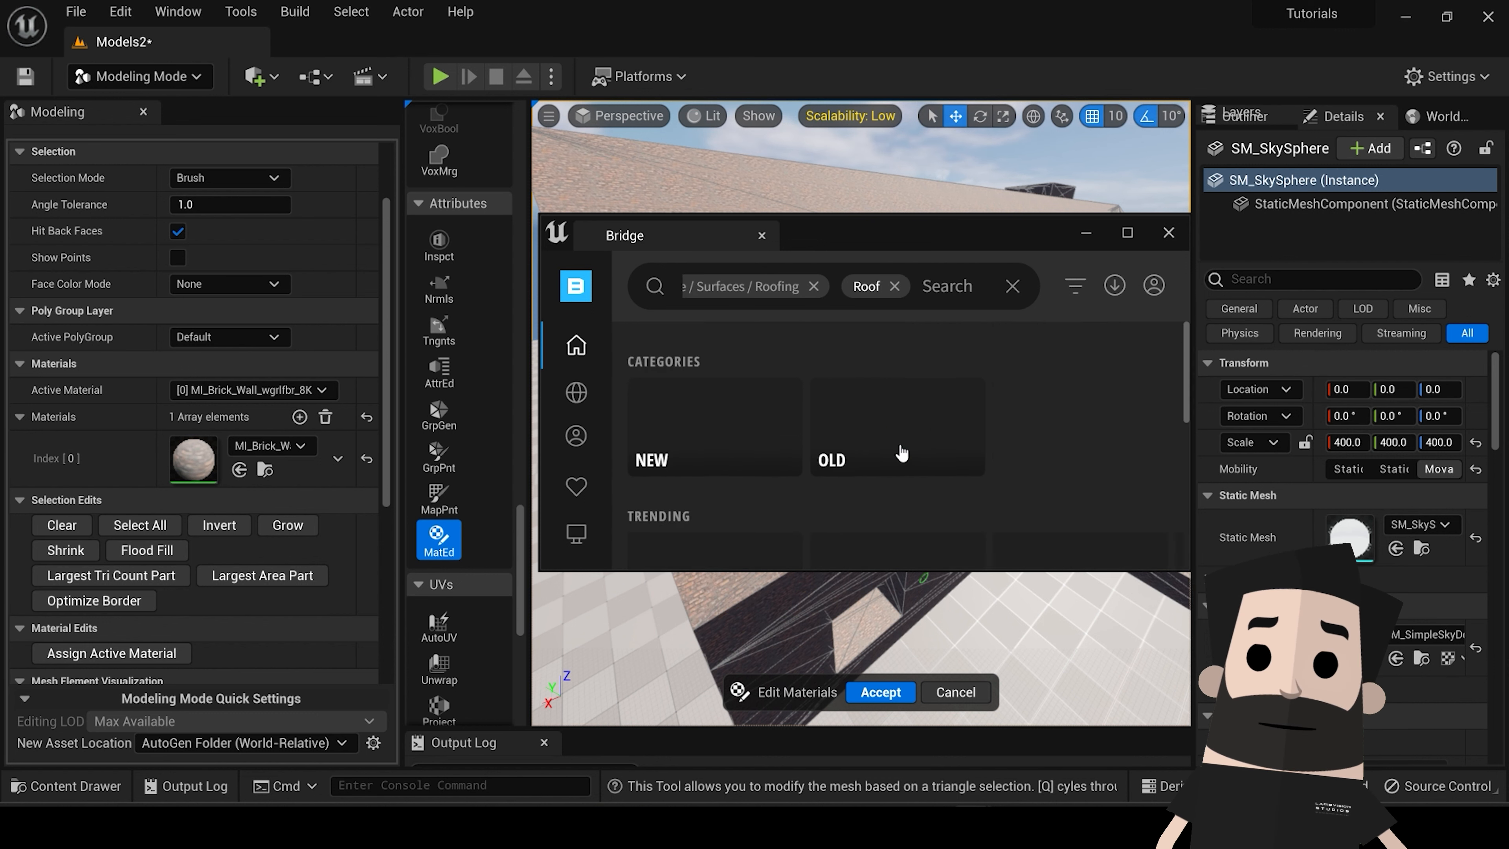
Step: Find the Slate Roof surface among the roofing assets and download it at Highest Quality
{"action": "scroll", "coordinate": [998, 467], "scroll_direction": "down", "scroll_amount": 2}
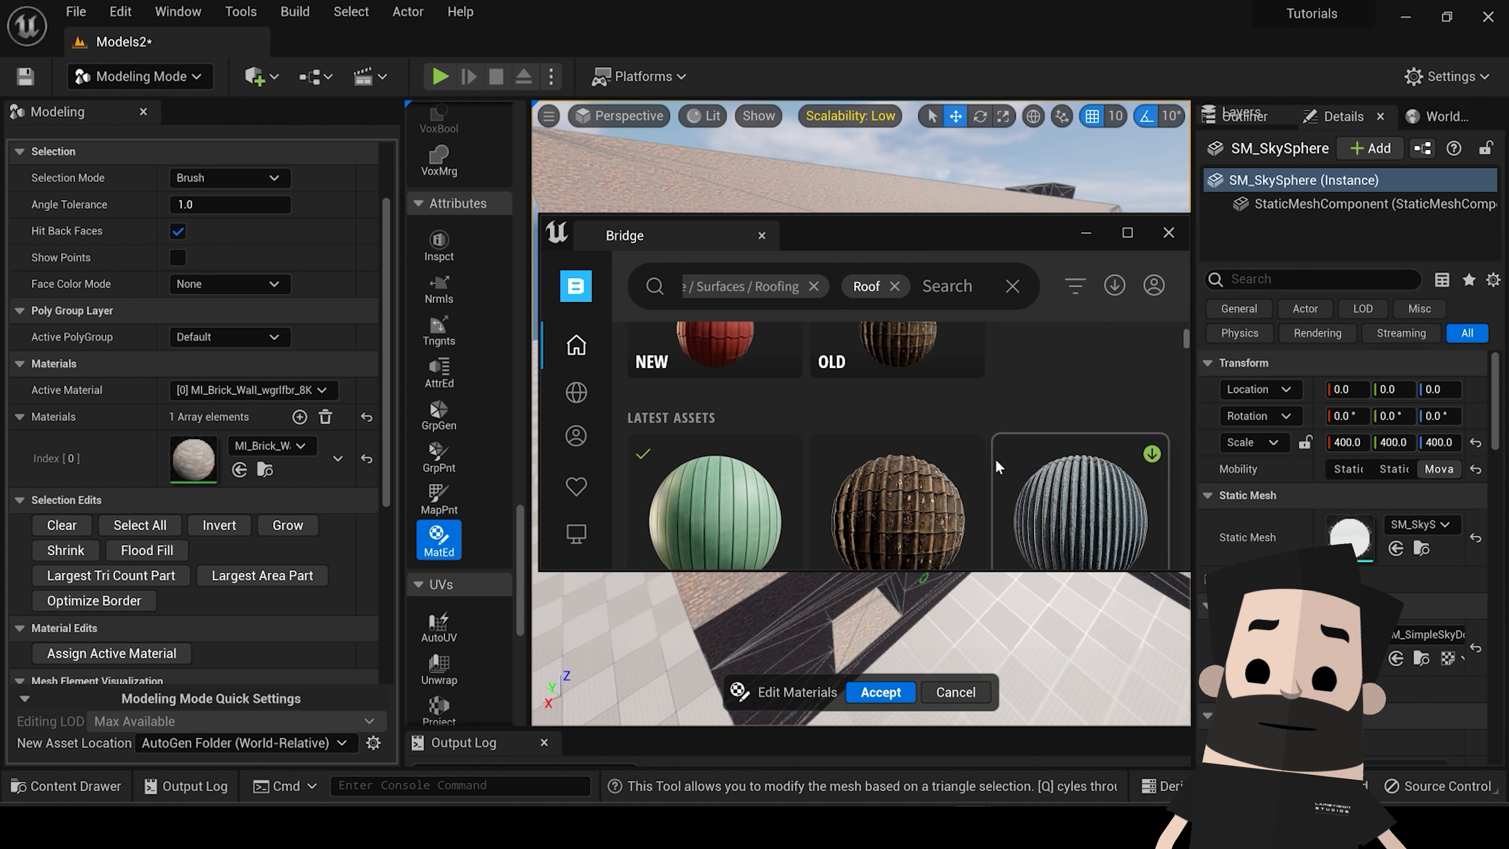
{"action": "scroll", "coordinate": [918, 468], "scroll_direction": "down", "scroll_amount": 2}
{"action": "scroll", "coordinate": [917, 467], "scroll_direction": "down", "scroll_amount": 2}
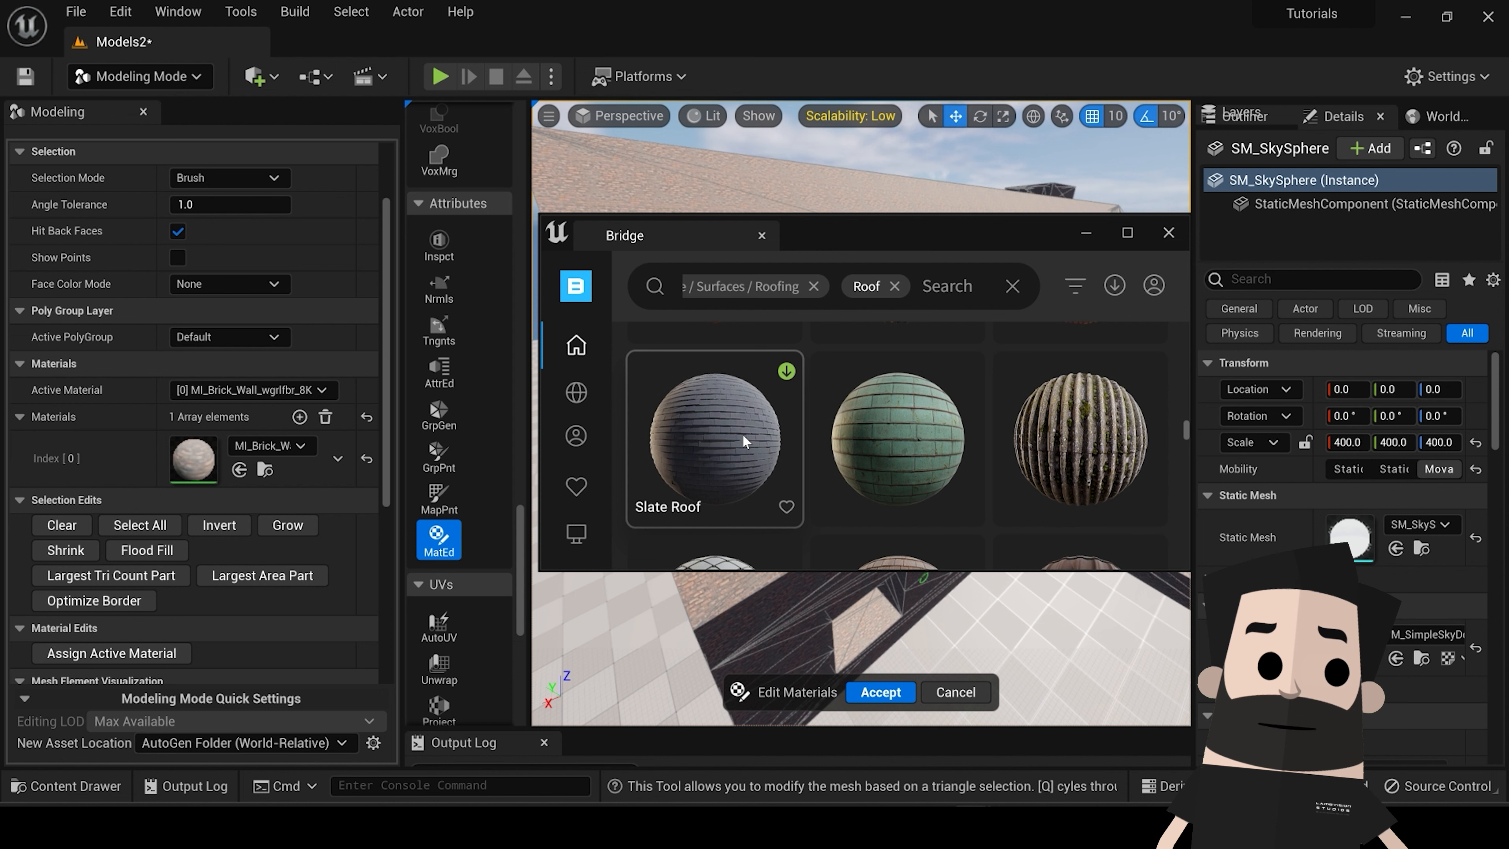
{"action": "left_click", "coordinate": [742, 438]}
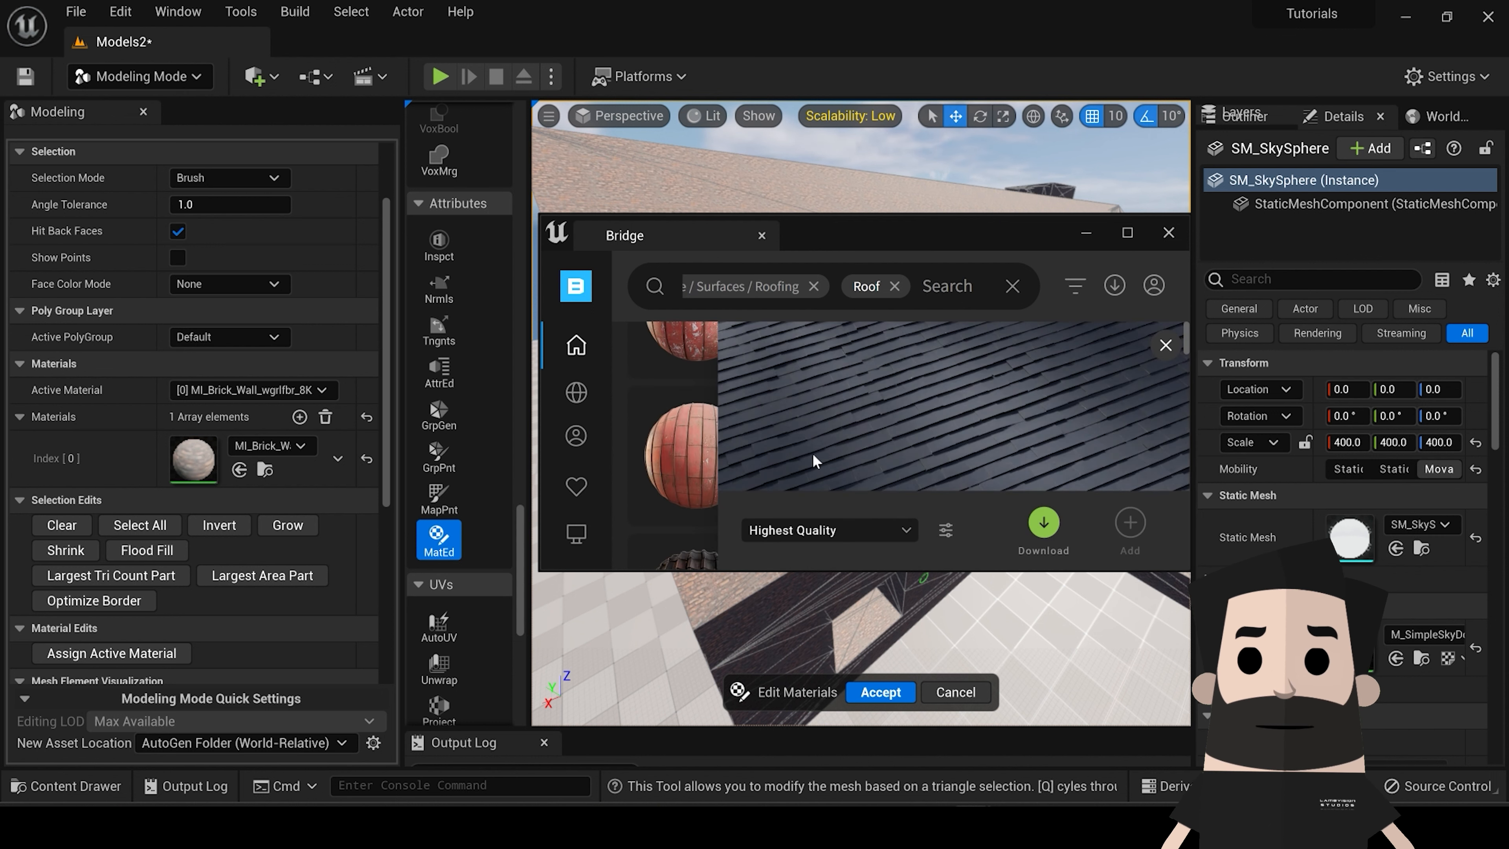
{"action": "left_click", "coordinate": [1047, 523]}
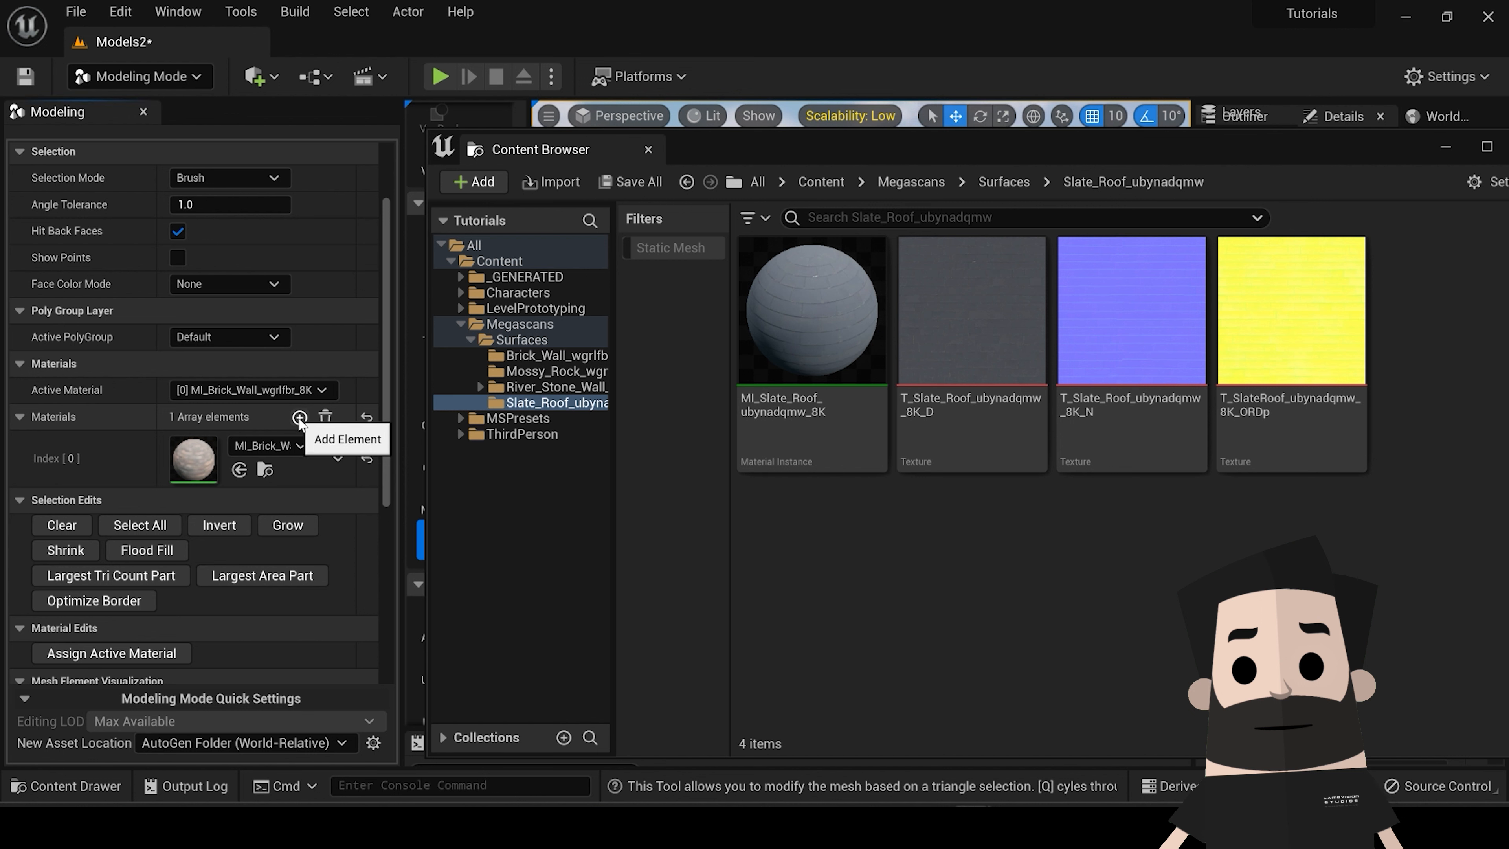
Step: Add a second material slot to the building and assign the MI_Slate_Roof material instance to Index 1
{"action": "left_click", "coordinate": [300, 417]}
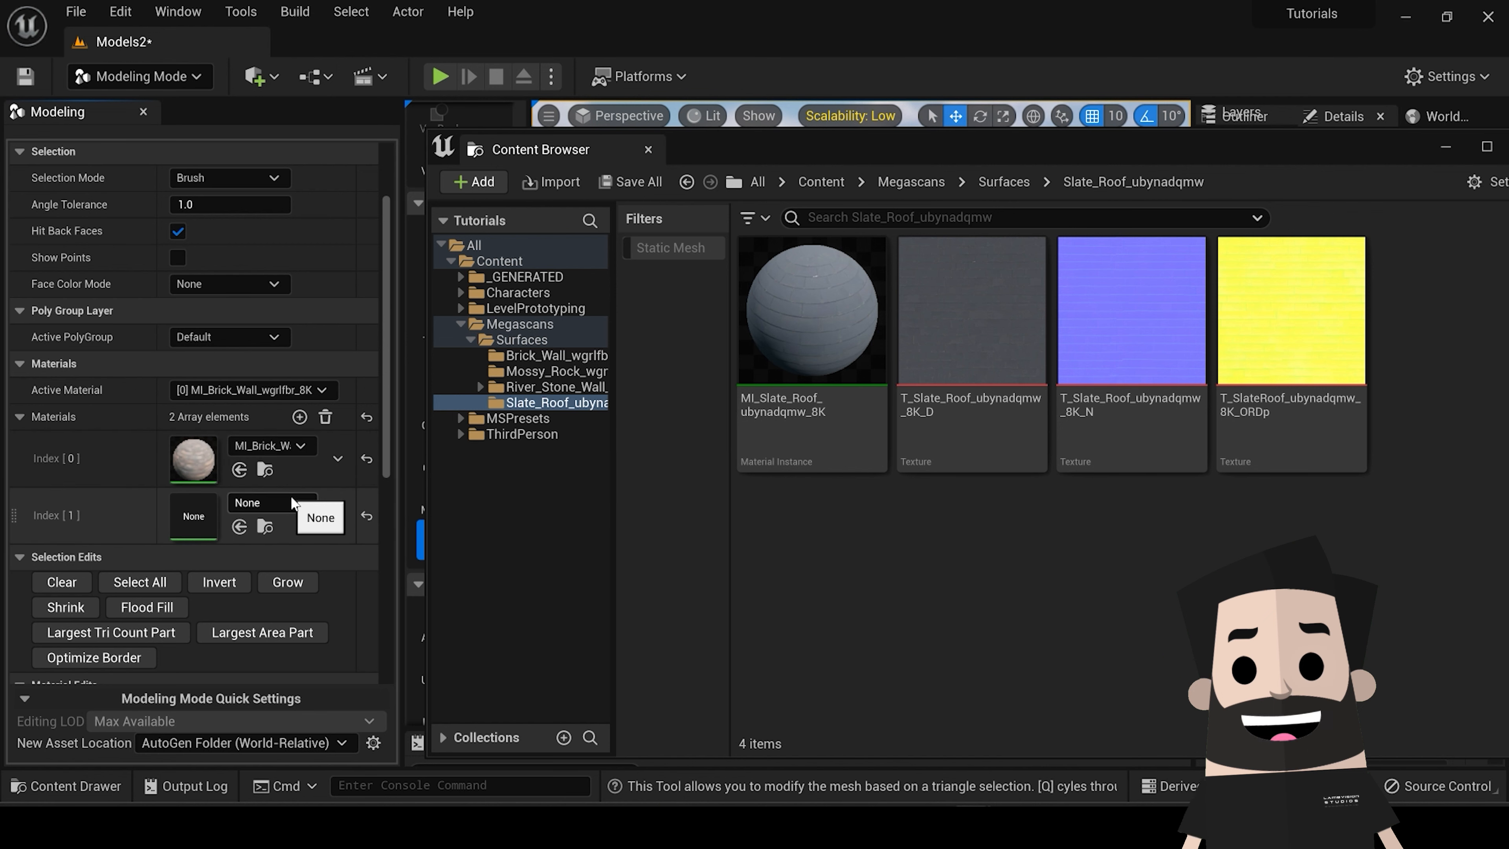
{"action": "left_click_drag", "start_coordinate": [811, 309], "coordinate": [189, 516]}
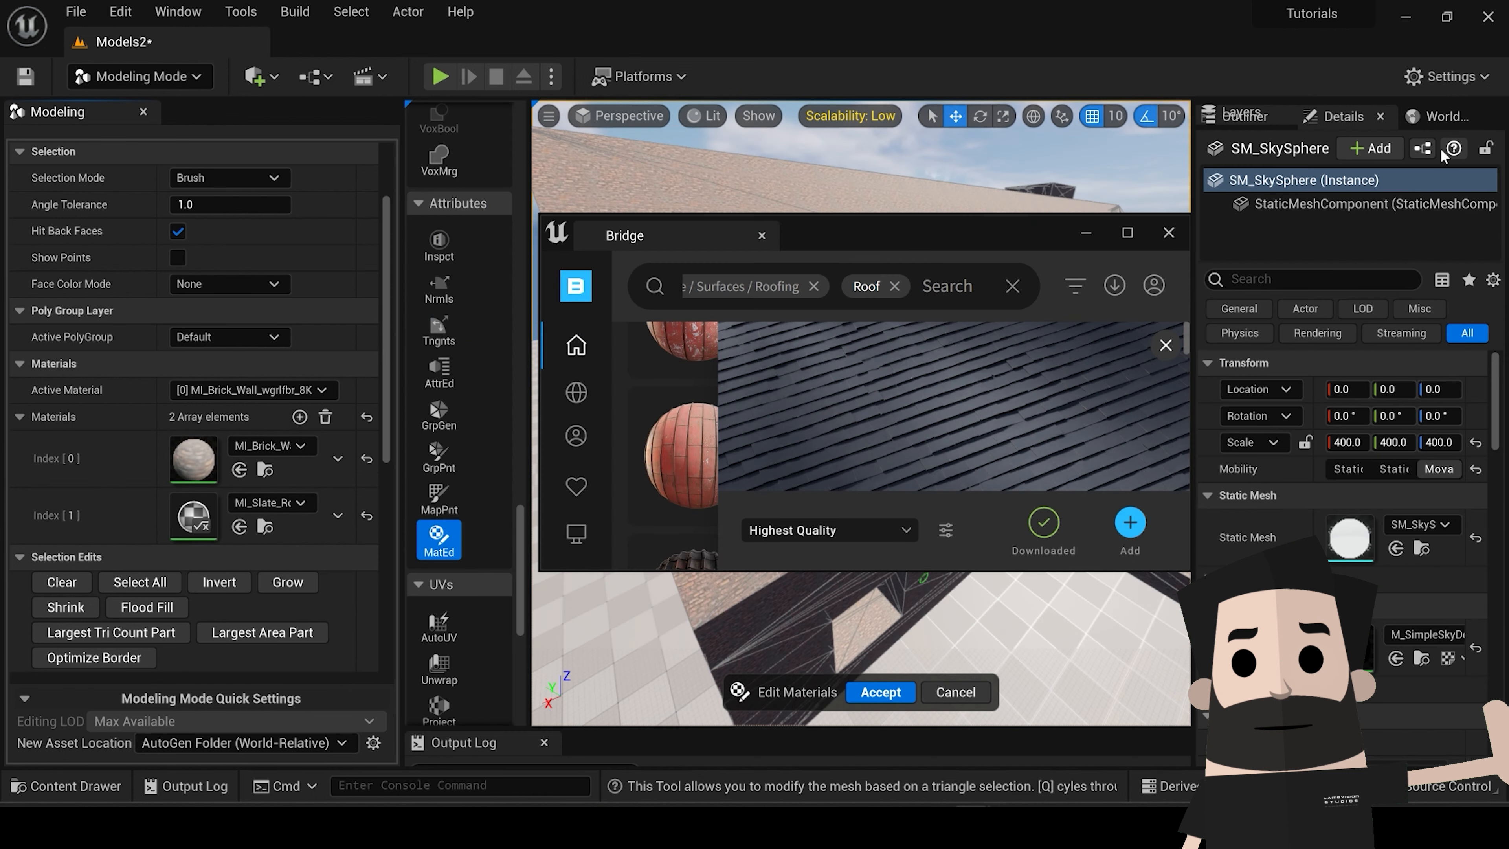
{"action": "left_click", "coordinate": [1084, 233]}
Step: Brush-select the triangles of the main roof slope and the adjoining slope of the side wing's roof
{"action": "mouse_move", "coordinate": [844, 385]}
{"action": "right_mouse_down"}
{"action": "mouse_move", "coordinate": [899, 420]}
{"action": "mouse_move", "coordinate": [854, 447]}
{"action": "right_mouse_up"}
{"action": "key", "text": "s"}
{"action": "key", "text": "w"}
{"action": "scroll", "coordinate": [854, 446], "scroll_direction": "down", "scroll_amount": 4}
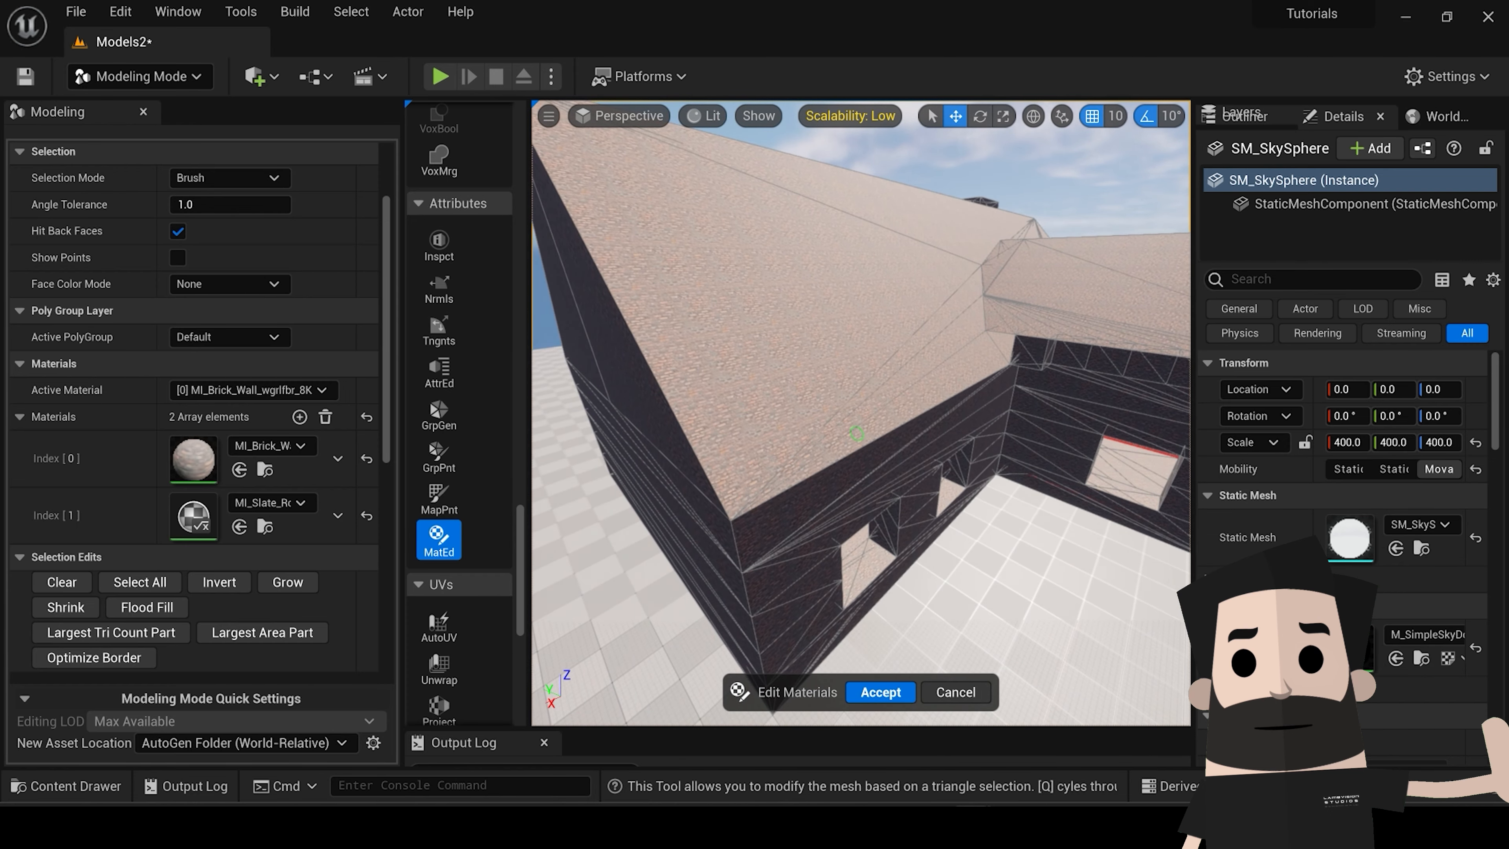
{"action": "scroll", "coordinate": [858, 428], "scroll_direction": "down", "scroll_amount": 4}
{"action": "right_click_drag", "start_coordinate": [857, 428], "coordinate": [777, 442]}
{"action": "key", "text": "w"}
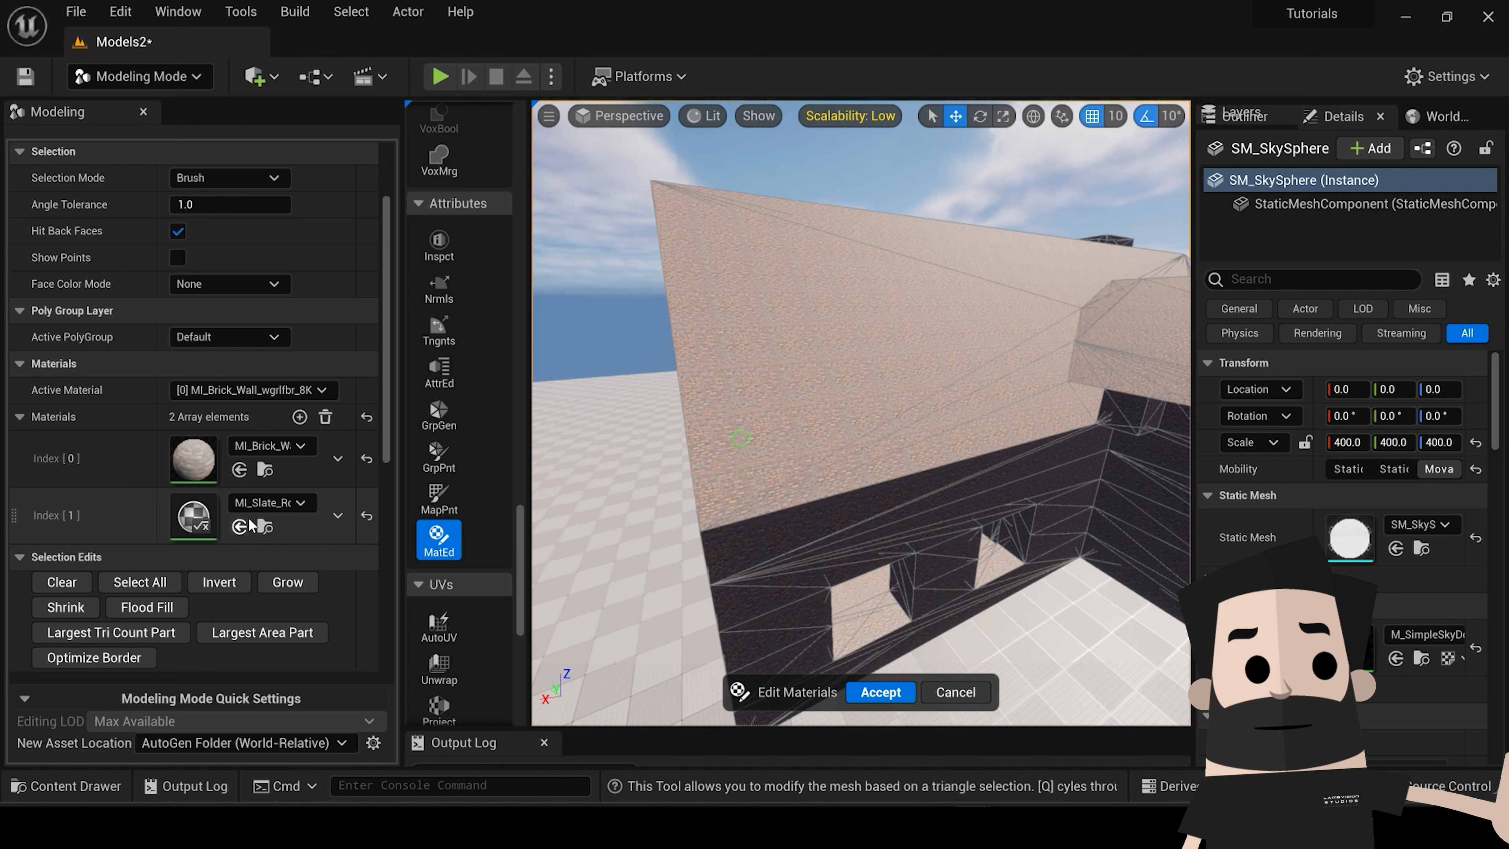
{"action": "scroll", "coordinate": [757, 473], "scroll_direction": "down", "scroll_amount": 1}
{"action": "right_click_drag", "start_coordinate": [757, 473], "coordinate": [740, 468]}
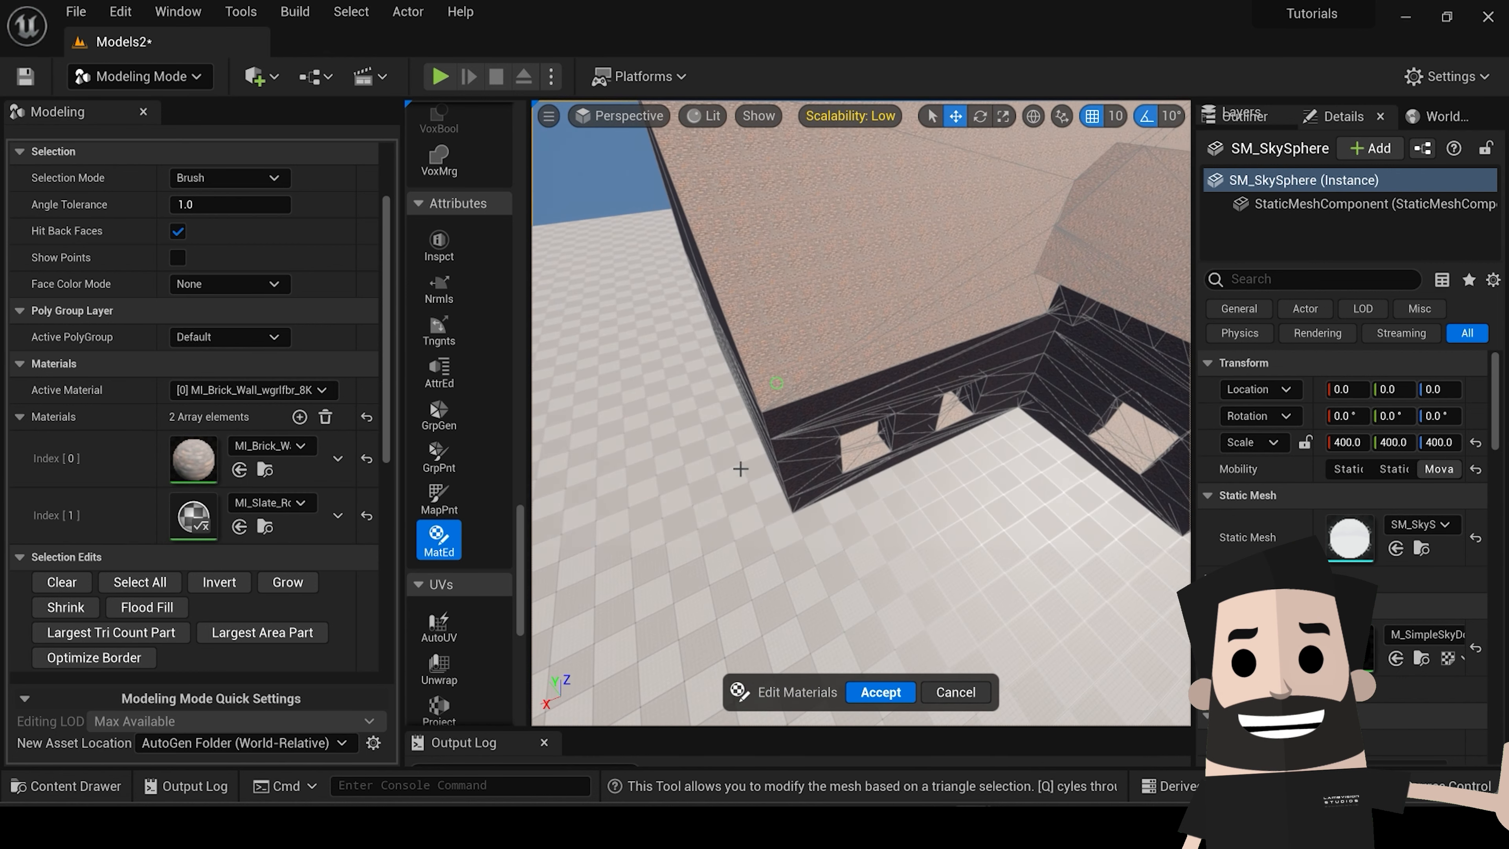
{"action": "left_click_drag", "start_coordinate": [853, 303], "coordinate": [940, 323]}
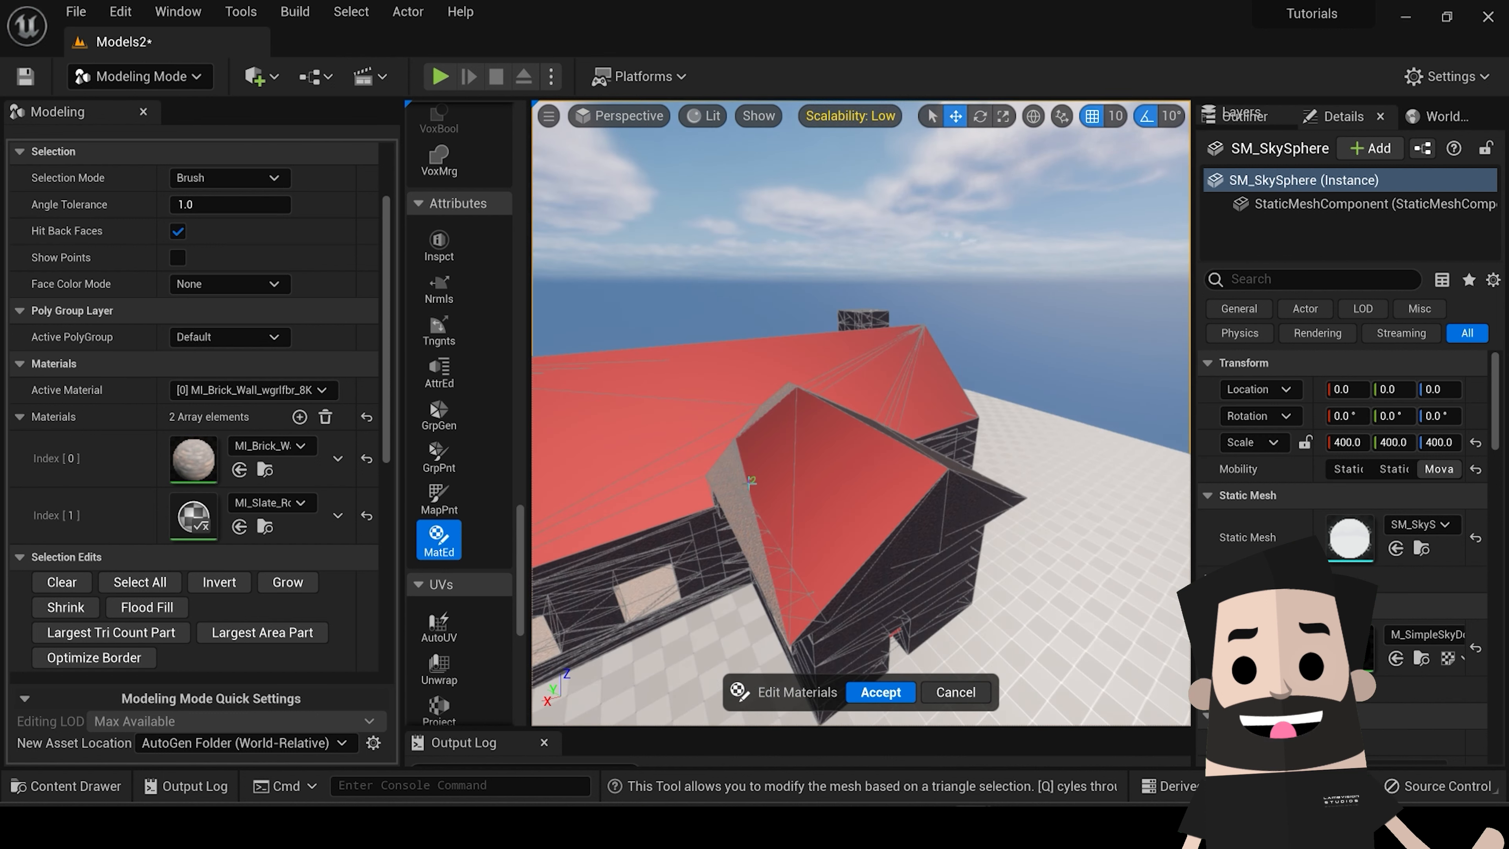
Step: Add the narrow roof face at the wing junction and the roof slopes on the wing's other side to the selection
{"action": "right_click_drag", "start_coordinate": [723, 474], "coordinate": [778, 476]}
{"action": "key", "text": "w"}
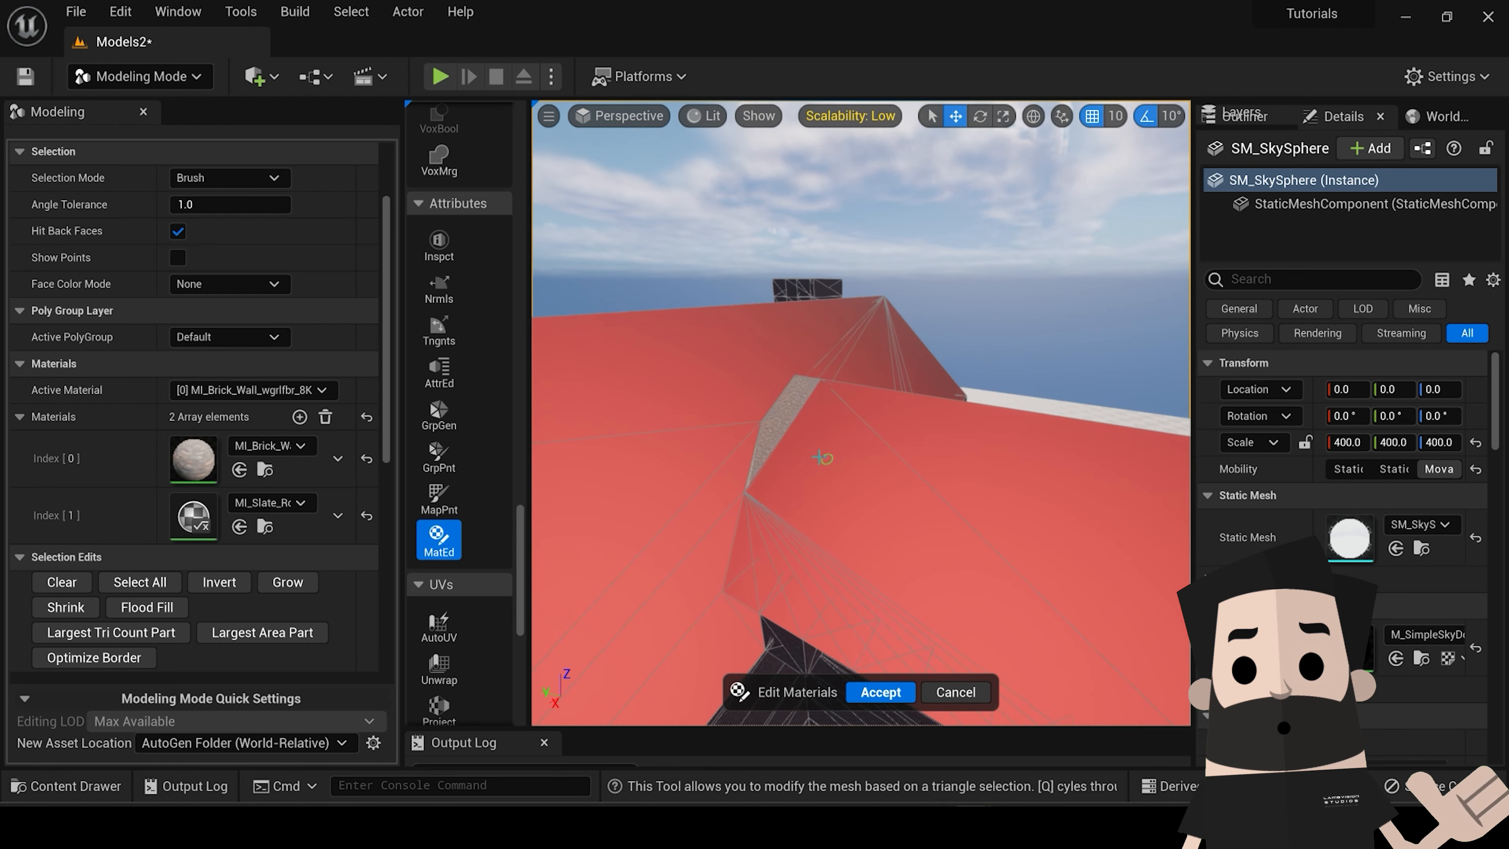
{"action": "left_click", "coordinate": [756, 464]}
{"action": "mouse_move", "coordinate": [774, 393]}
{"action": "right_mouse_down"}
{"action": "mouse_move", "coordinate": [938, 455]}
{"action": "mouse_move", "coordinate": [805, 424]}
{"action": "right_mouse_up"}
{"action": "key", "text": "s"}
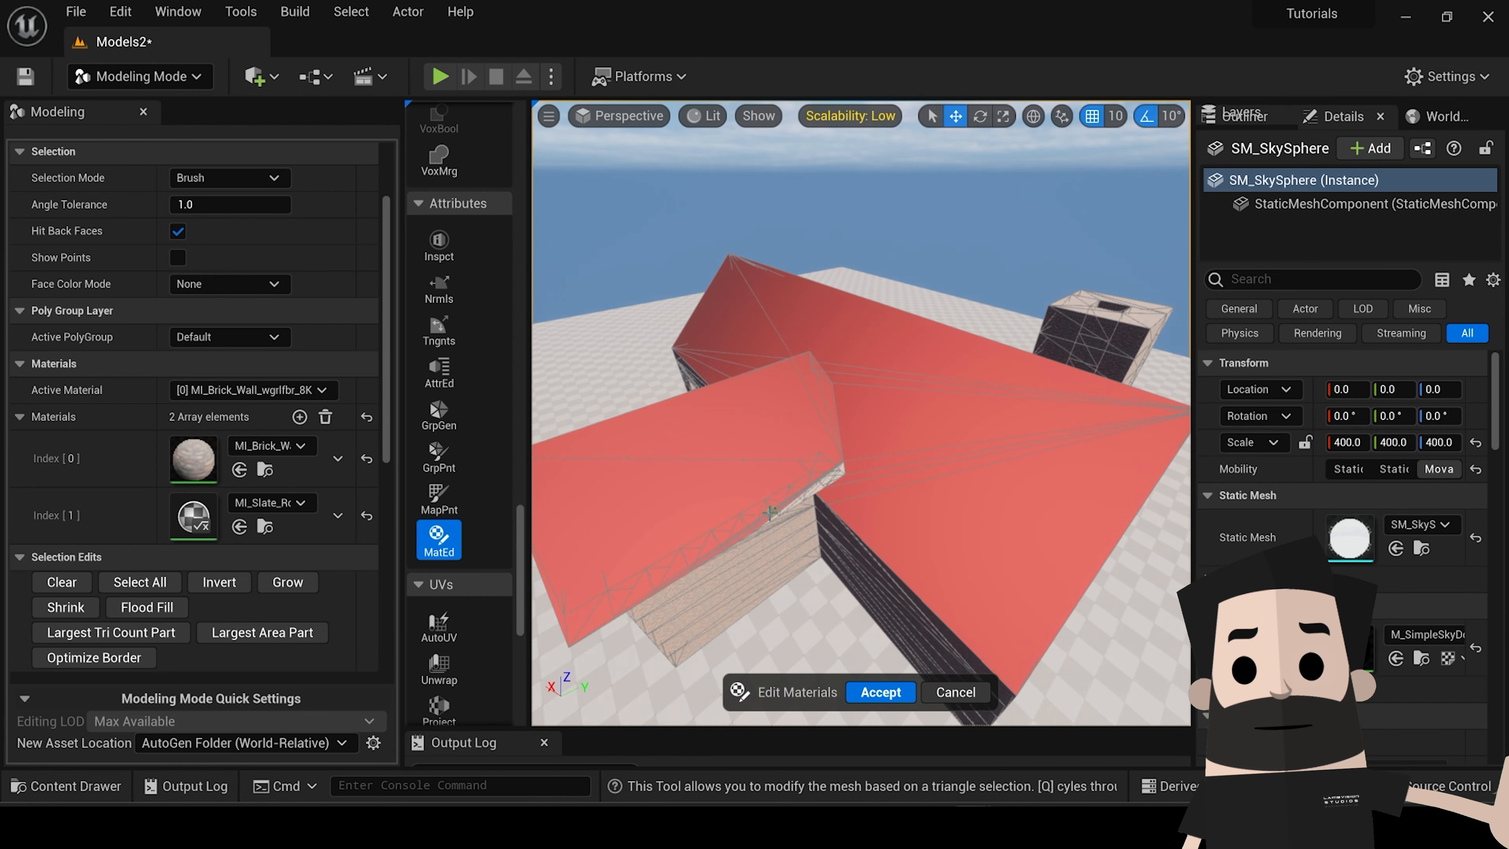
{"action": "key", "text": "w"}
{"action": "right_click_drag", "start_coordinate": [790, 499], "coordinate": [648, 476]}
{"action": "key", "text": "s"}
{"action": "key", "text": "s"}
Step: Add the roof faces around the chimney and the triangular gable at the end of the main roof to the selection
{"action": "right_click_drag", "start_coordinate": [873, 330], "coordinate": [832, 301]}
{"action": "left_click", "coordinate": [832, 302]}
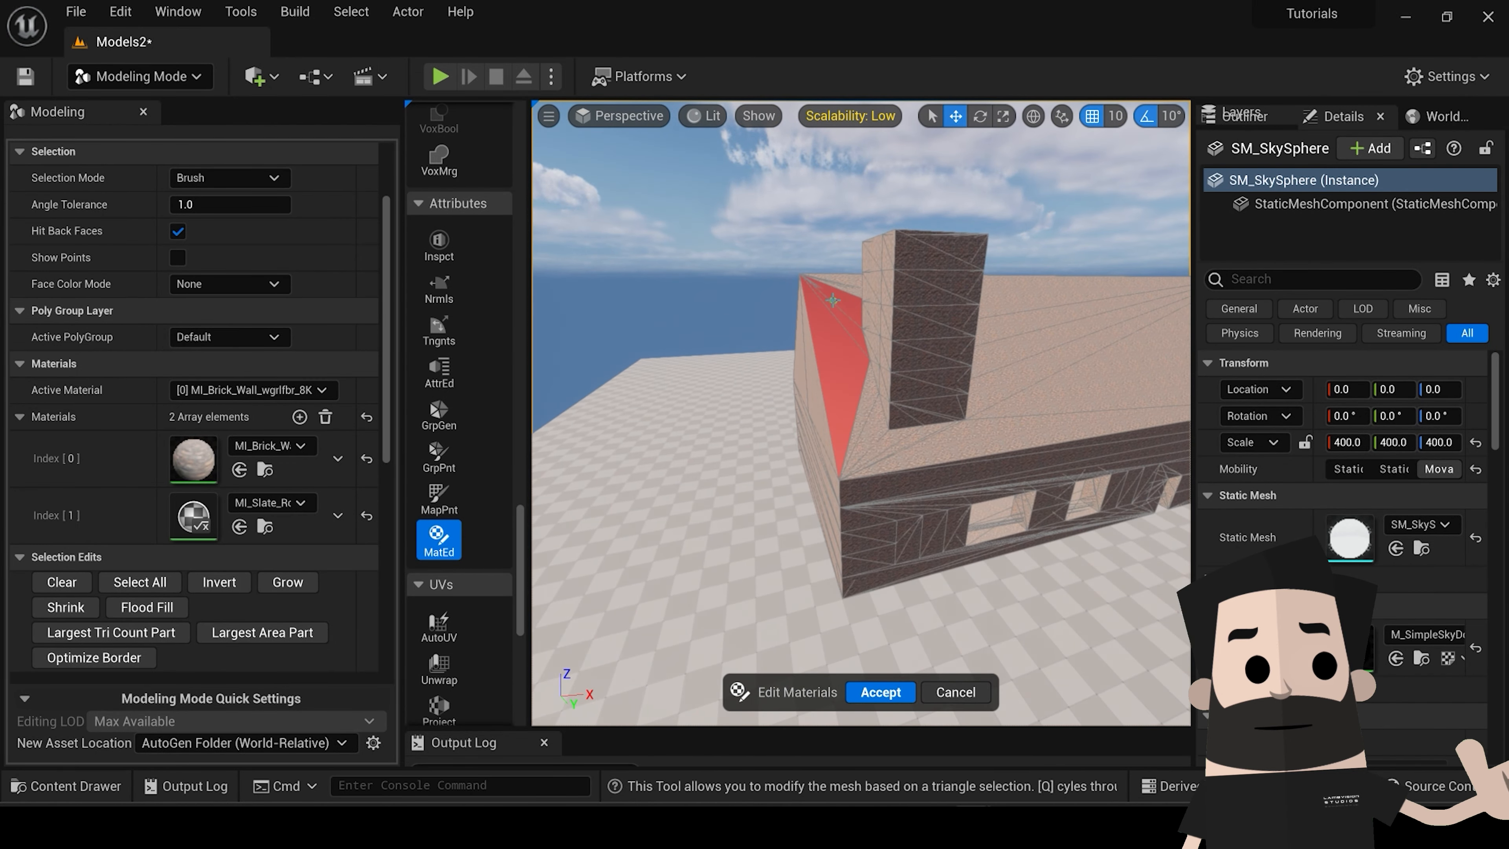
{"action": "right_click_drag", "start_coordinate": [858, 400], "coordinate": [759, 440]}
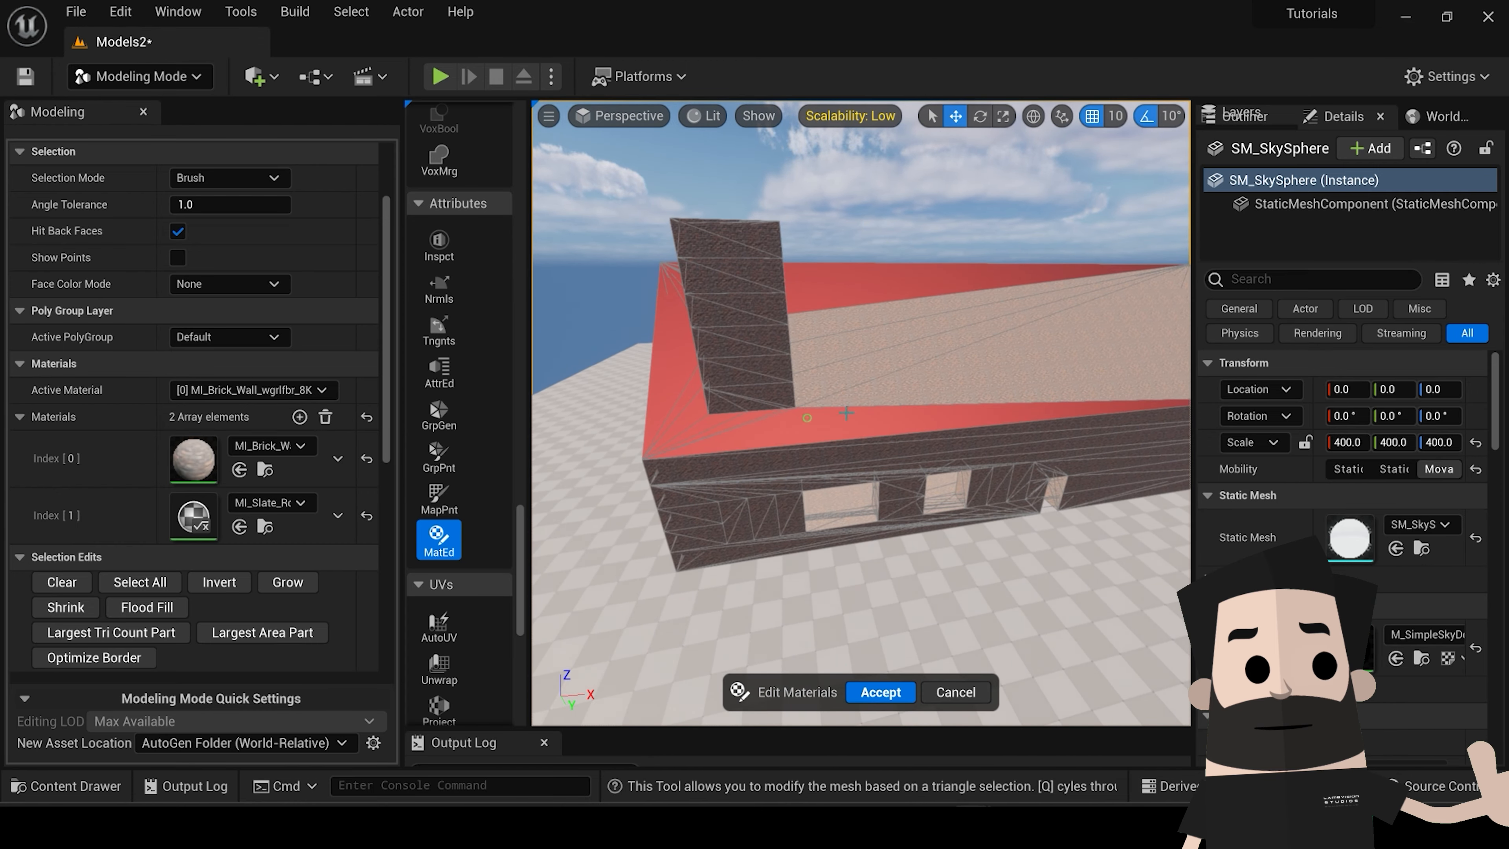
{"action": "key", "text": "s"}
{"action": "right_click_drag", "start_coordinate": [853, 312], "coordinate": [766, 315]}
{"action": "key", "text": "d"}
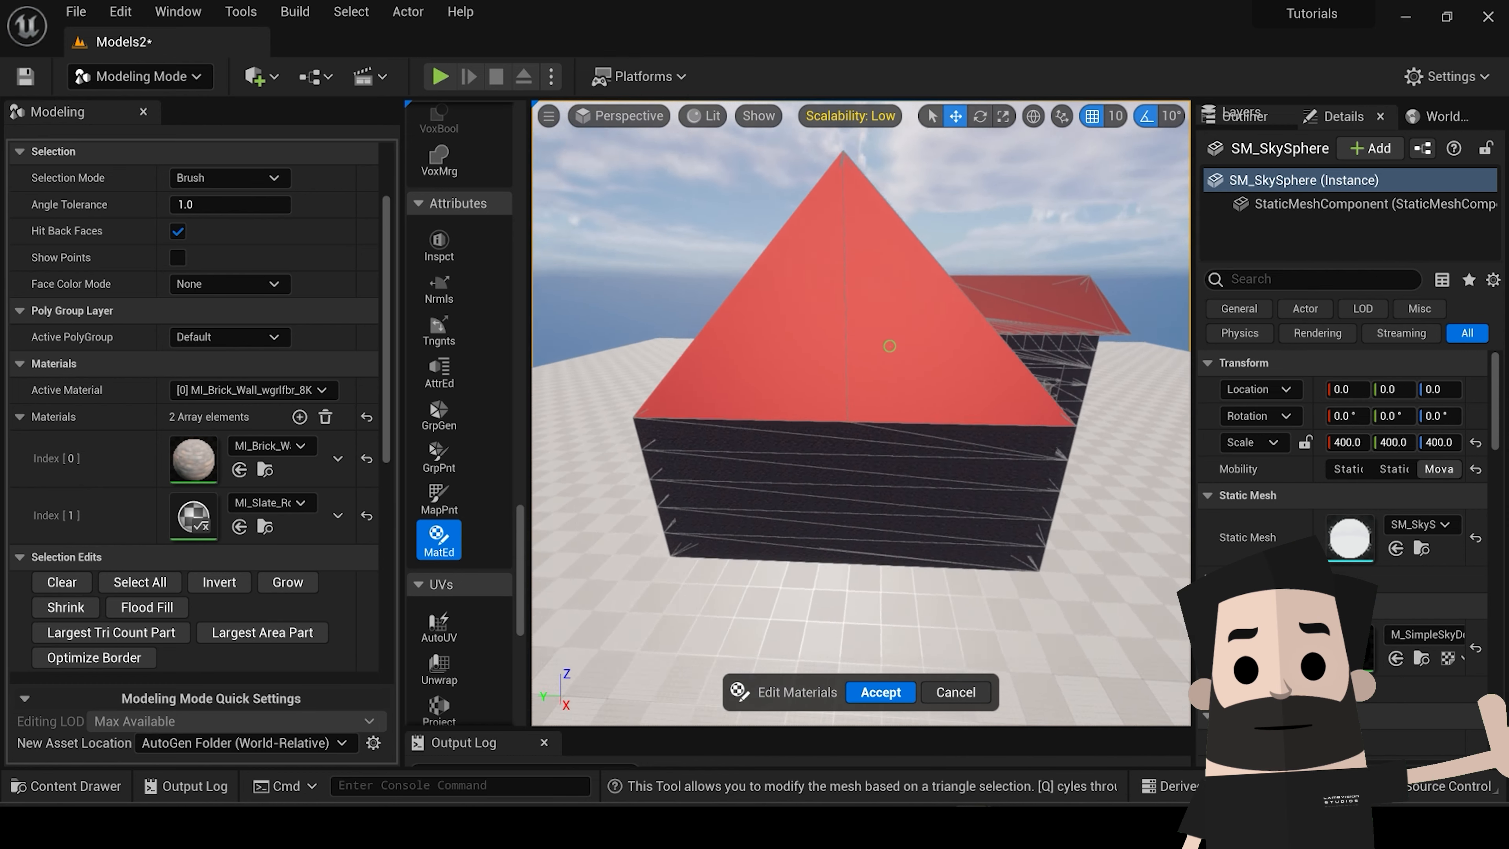
Step: Complete the roof selection around the side wing's gable, correcting the selected triangles beside it
{"action": "key", "text": "d"}
{"action": "right_click_drag", "start_coordinate": [861, 380], "coordinate": [730, 381]}
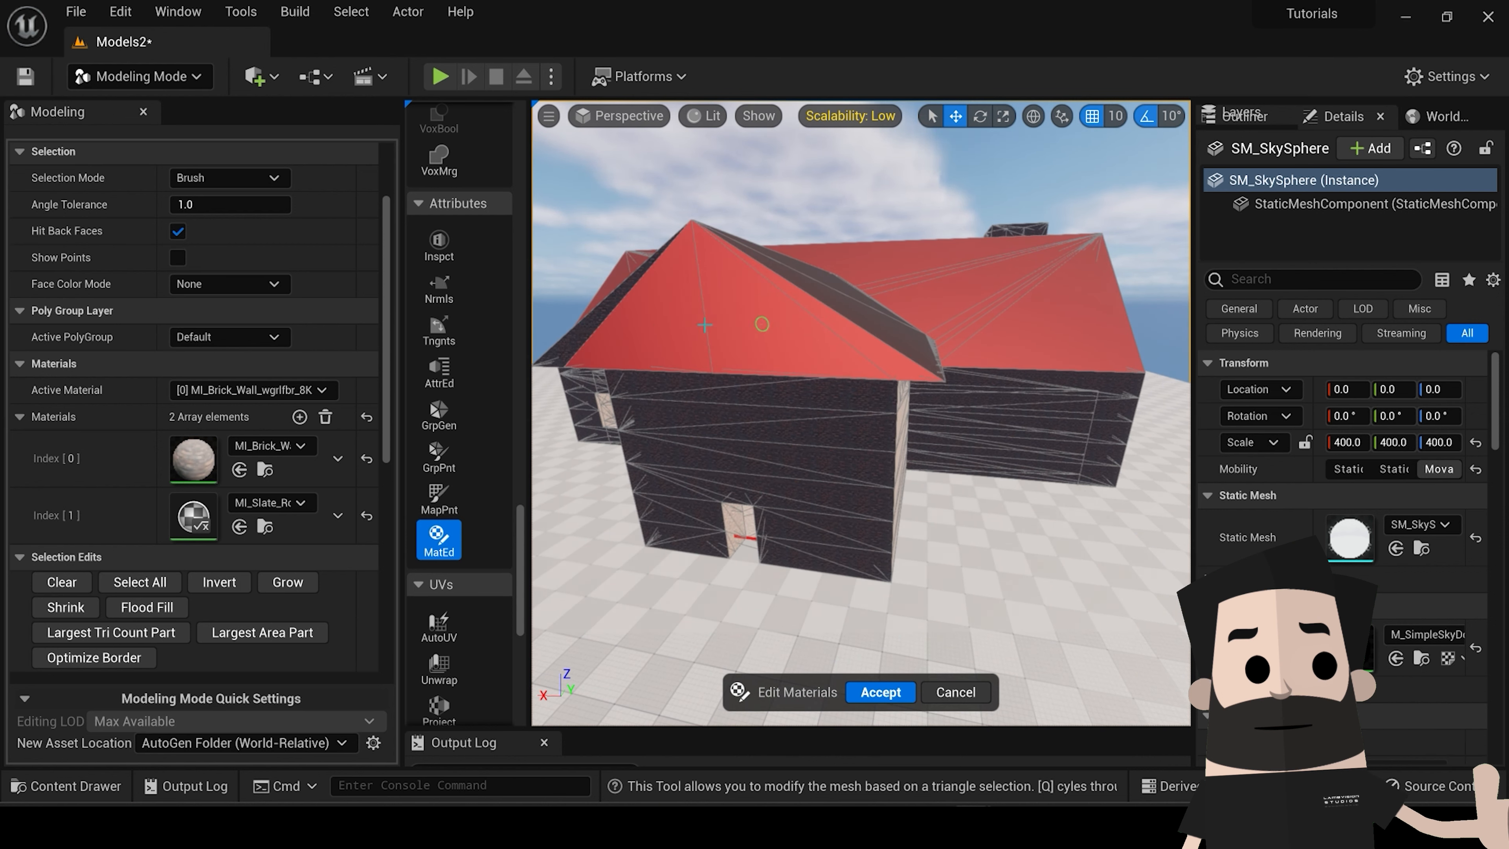
{"action": "key", "text": "d"}
{"action": "right_click_drag", "start_coordinate": [800, 319], "coordinate": [534, 333]}
{"action": "left_click_drag", "start_coordinate": [784, 289], "coordinate": [674, 309], "text": "shift"}
{"action": "mouse_move", "coordinate": [793, 348]}
{"action": "right_mouse_down"}
{"action": "mouse_move", "coordinate": [962, 344]}
{"action": "mouse_move", "coordinate": [724, 344]}
{"action": "mouse_move", "coordinate": [1138, 372]}
{"action": "mouse_move", "coordinate": [892, 346]}
{"action": "mouse_move", "coordinate": [1061, 302]}
{"action": "mouse_move", "coordinate": [1087, 315]}
{"action": "mouse_move", "coordinate": [1099, 410]}
{"action": "mouse_move", "coordinate": [1069, 369]}
{"action": "right_mouse_up"}
{"action": "key", "text": "d"}
{"action": "key", "text": "a"}
{"action": "key", "text": "w"}
{"action": "key", "text": "a"}
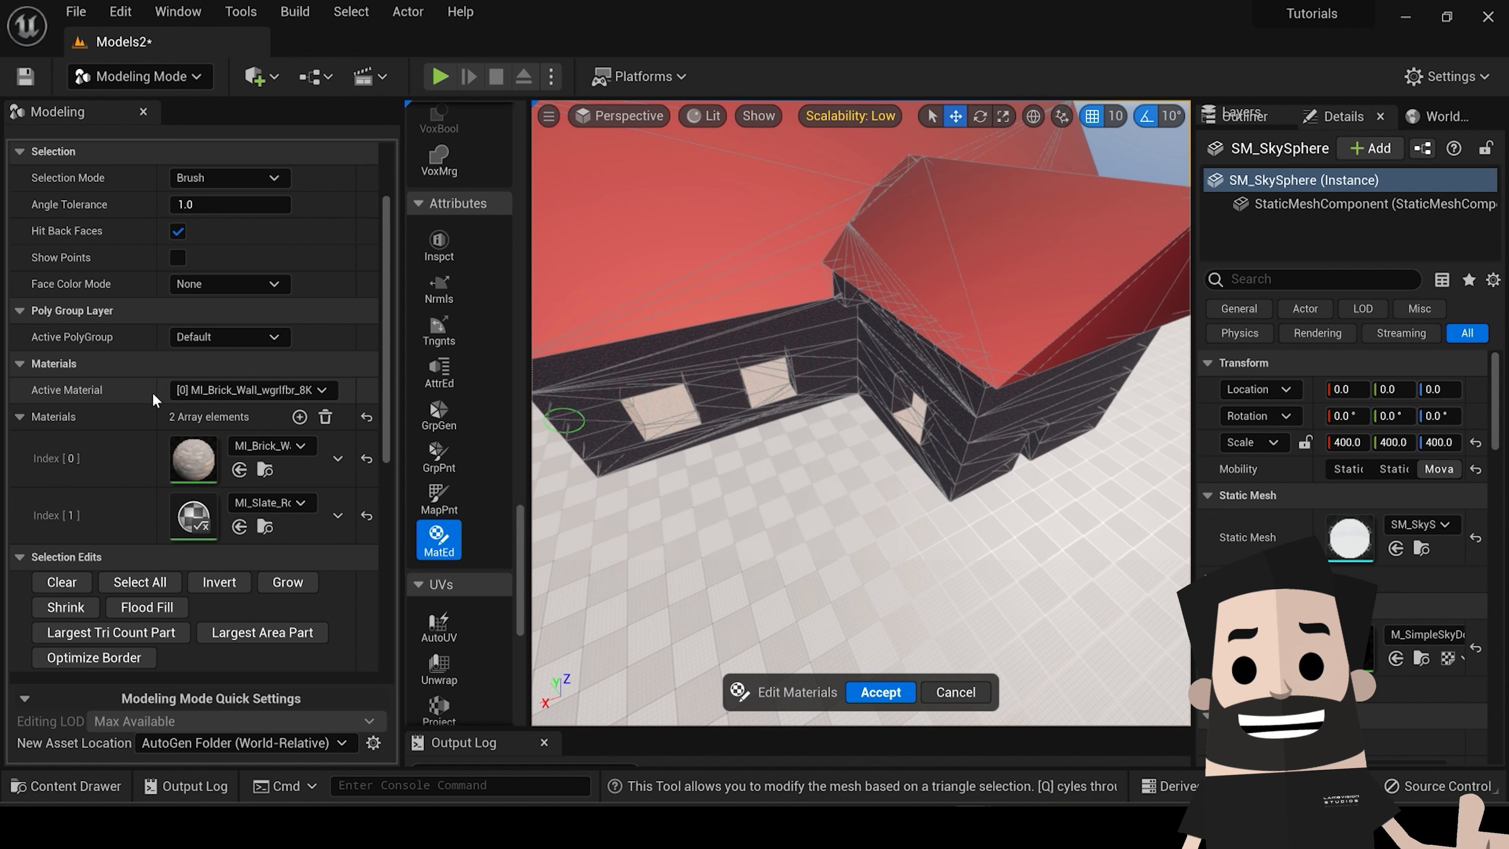
Step: Make MI_Slate_Roof the active material and assign it to the selected roof triangles
{"action": "left_click", "coordinate": [320, 395]}
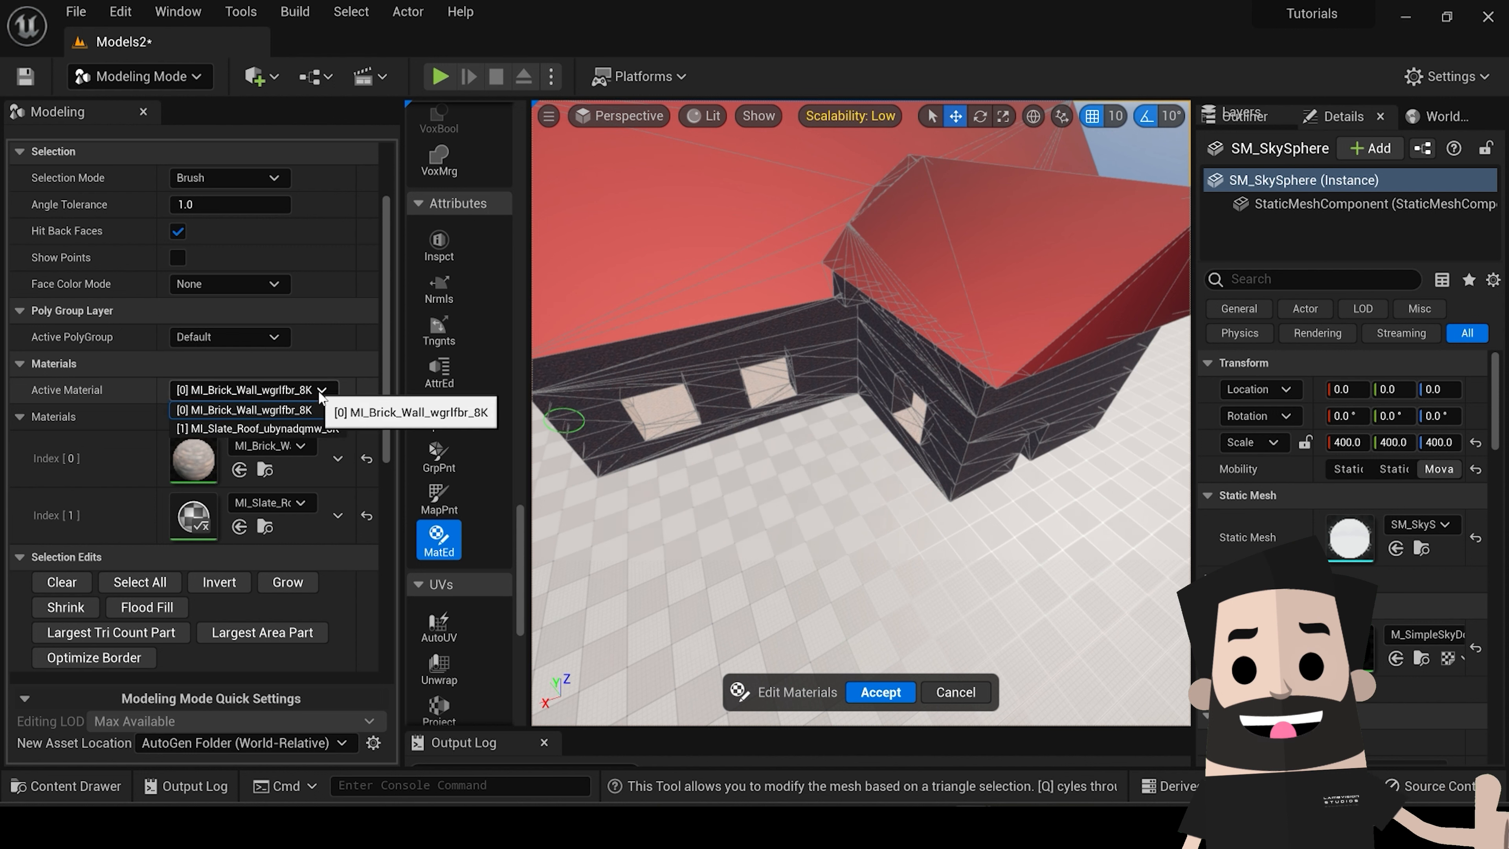
{"action": "left_click", "coordinate": [284, 432]}
{"action": "right_click_drag", "start_coordinate": [774, 419], "coordinate": [754, 404]}
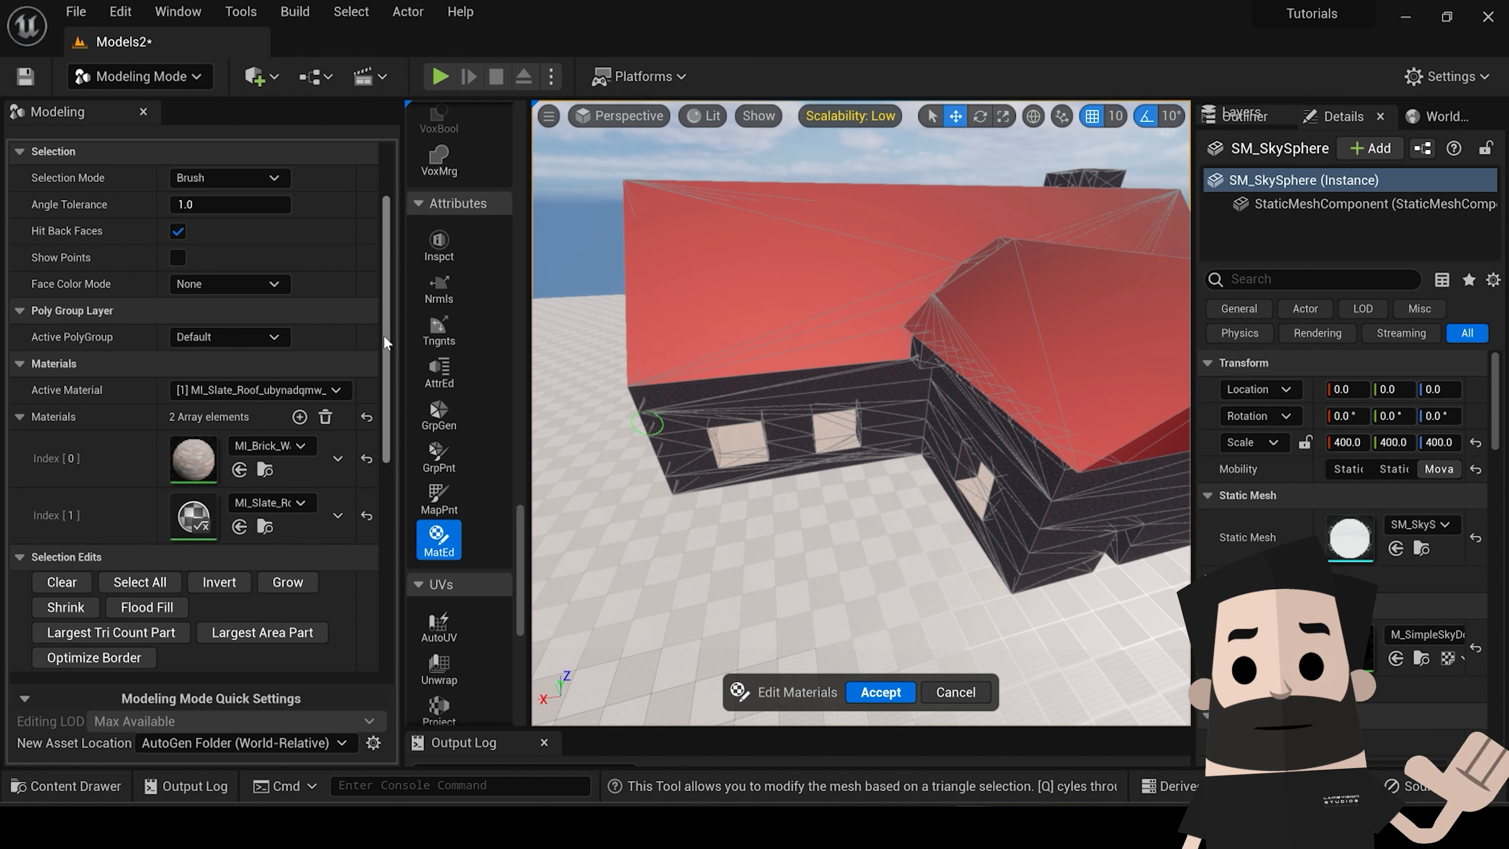
{"action": "left_click_drag", "start_coordinate": [383, 335], "coordinate": [389, 499]}
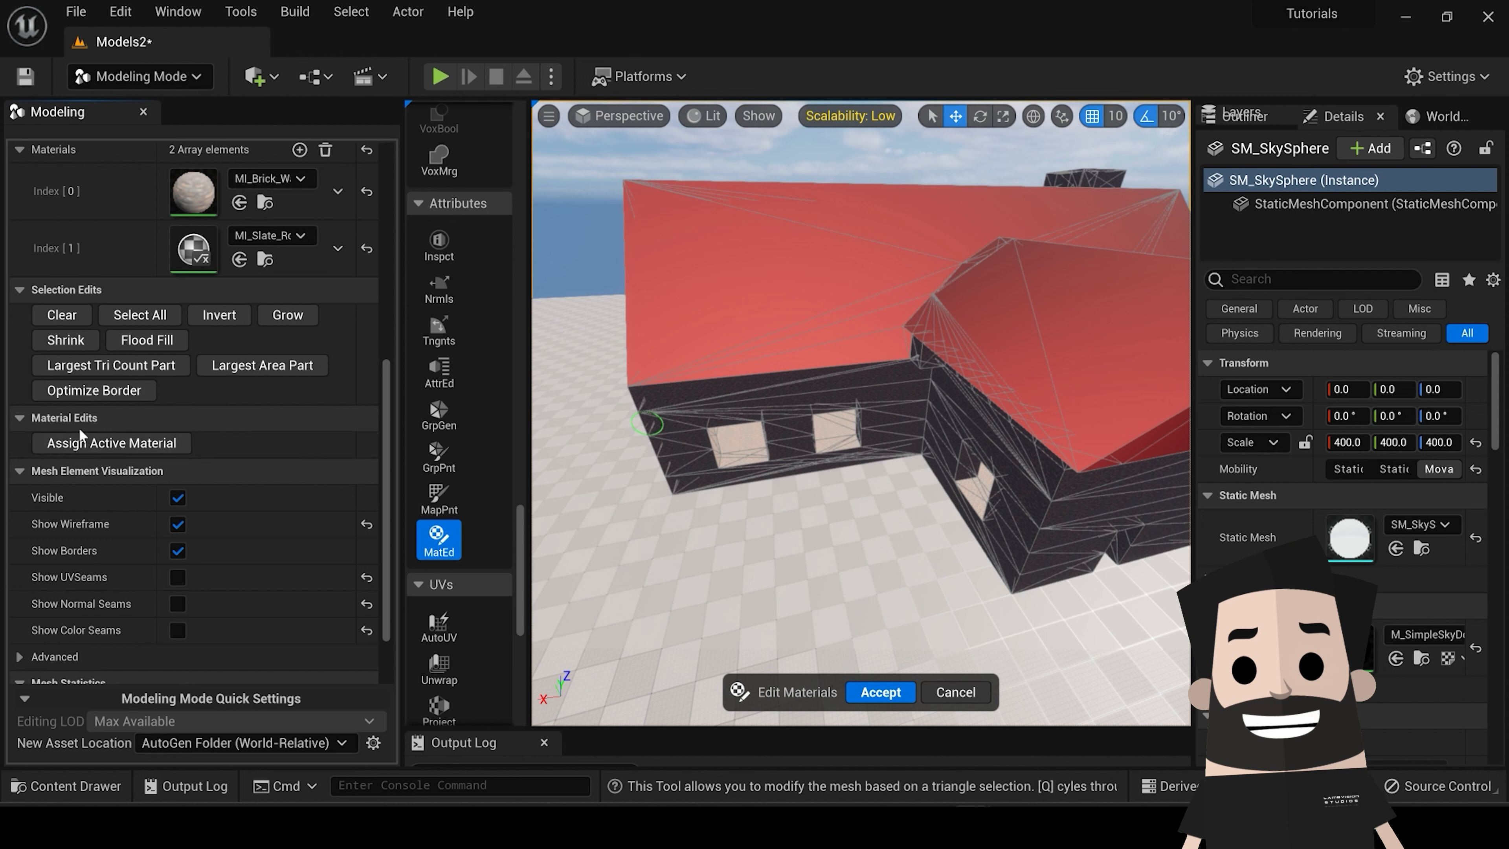
{"action": "left_click", "coordinate": [150, 450]}
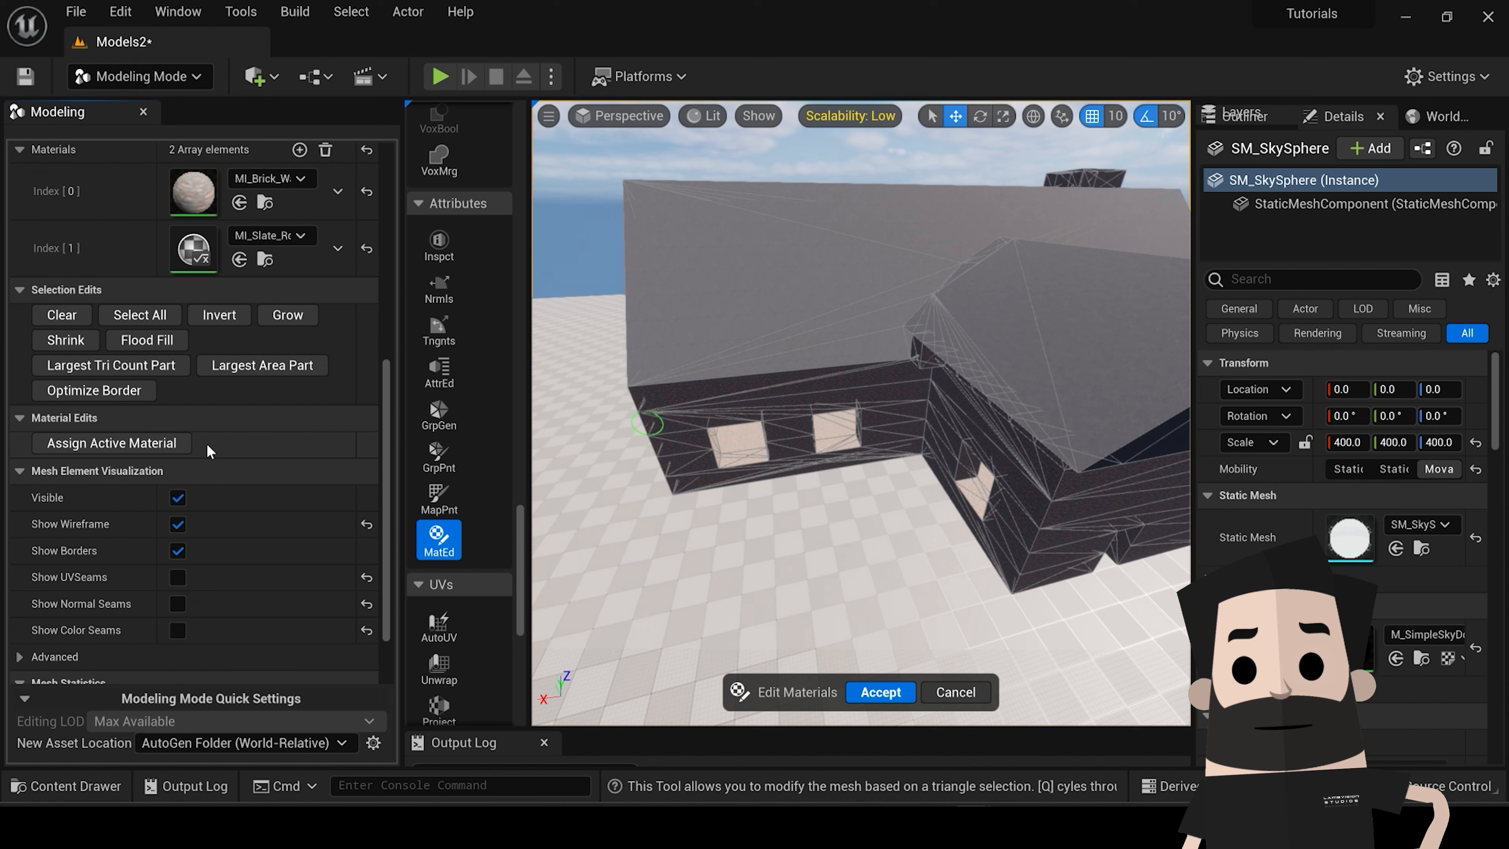
Step: Examine the slate roof from outside and the brick material on the building's interior walls and floor
{"action": "right_click_drag", "start_coordinate": [823, 438], "coordinate": [712, 425]}
{"action": "right_click_drag", "start_coordinate": [874, 491], "coordinate": [837, 487]}
{"action": "right_click_drag", "start_coordinate": [693, 504], "coordinate": [743, 489]}
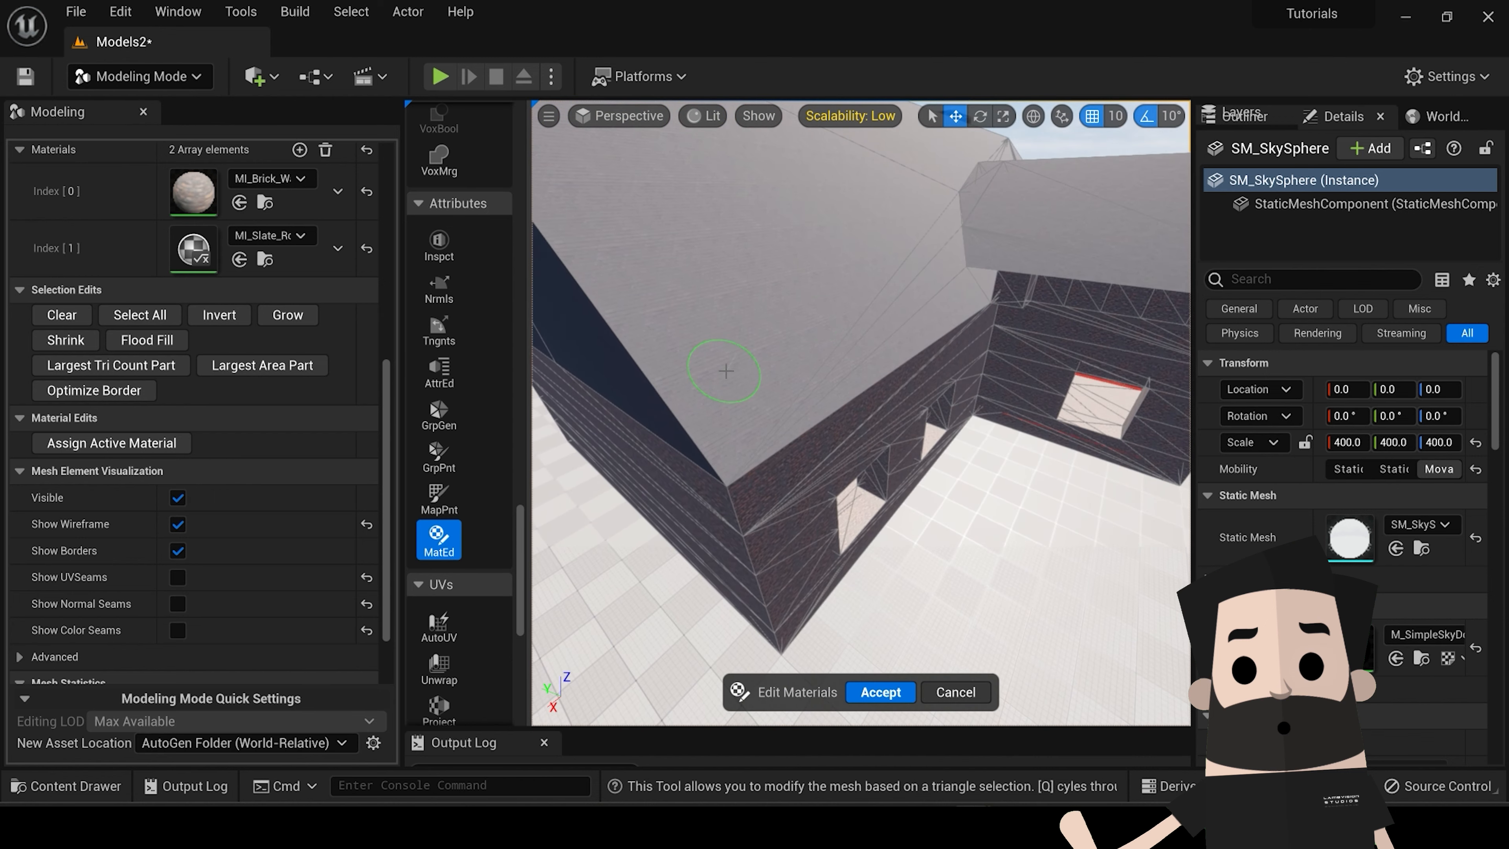
{"action": "mouse_move", "coordinate": [766, 353]}
{"action": "right_mouse_down"}
{"action": "mouse_move", "coordinate": [694, 359]}
{"action": "mouse_move", "coordinate": [741, 349]}
{"action": "right_mouse_up"}
{"action": "mouse_move", "coordinate": [915, 371]}
{"action": "right_mouse_down"}
{"action": "mouse_move", "coordinate": [998, 370]}
{"action": "mouse_move", "coordinate": [939, 369]}
{"action": "mouse_move", "coordinate": [980, 368]}
{"action": "right_mouse_up"}
{"action": "mouse_move", "coordinate": [661, 365]}
{"action": "right_mouse_down"}
{"action": "mouse_move", "coordinate": [884, 358]}
{"action": "mouse_move", "coordinate": [796, 365]}
{"action": "right_mouse_up"}
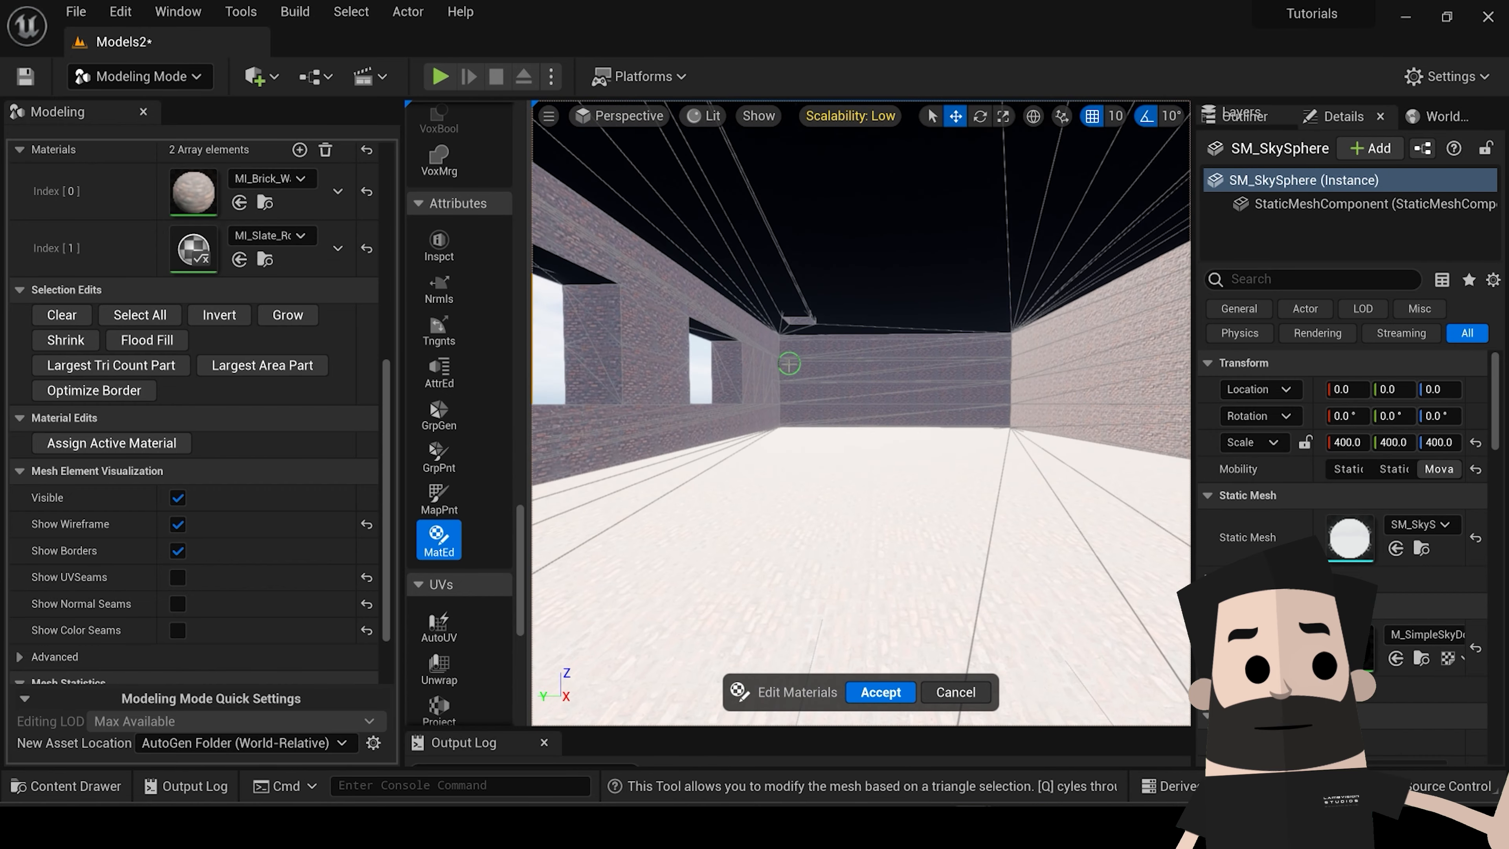
Step: Reopen Quixel Bridge, clear the Roofing filter, search for wall and limit the results to Surfaces
{"action": "left_click", "coordinate": [256, 76]}
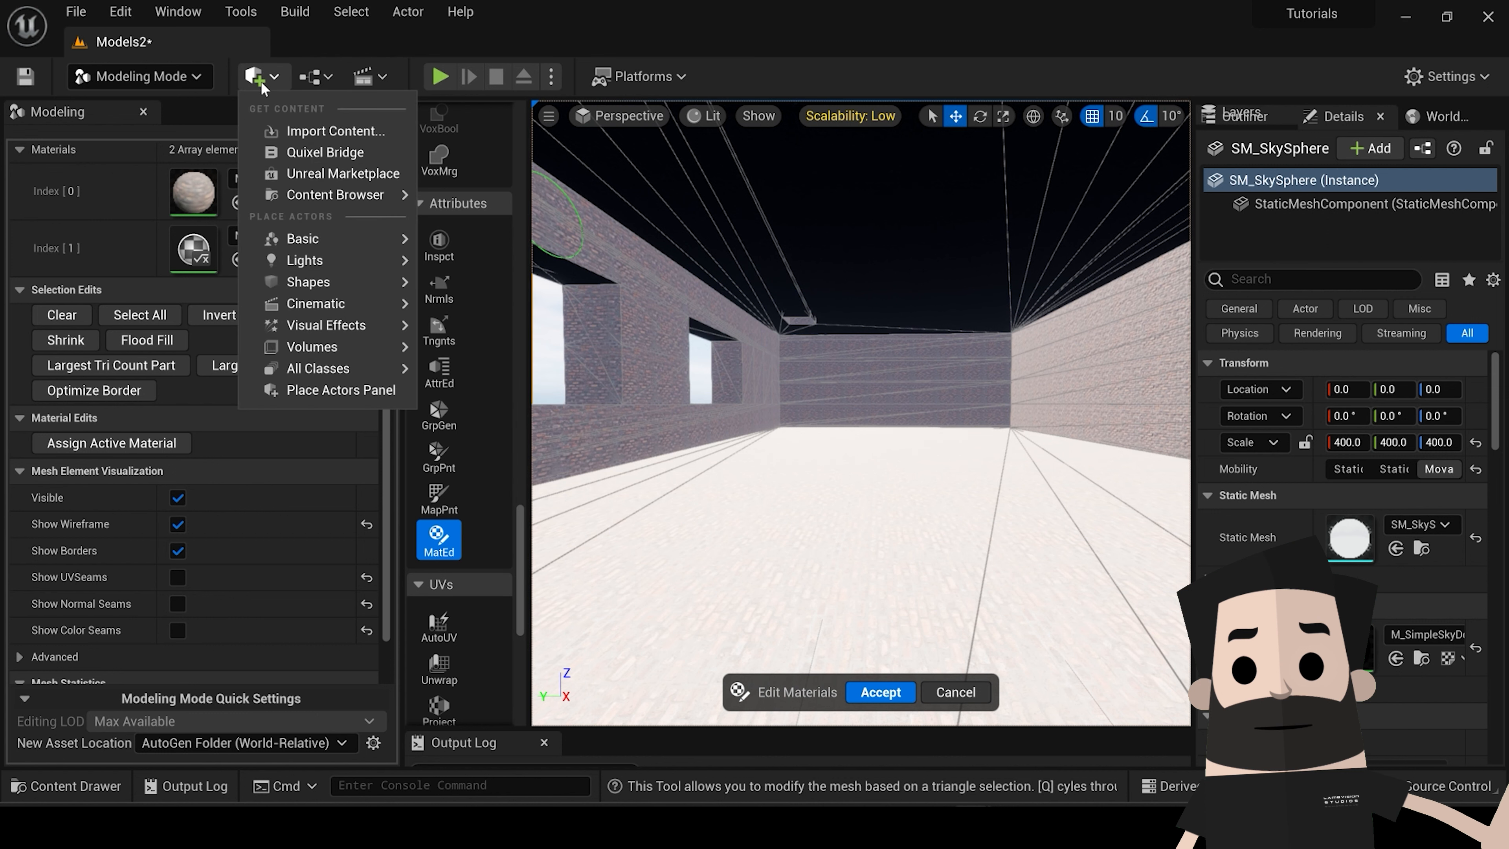
{"action": "left_click", "coordinate": [347, 153]}
{"action": "left_click", "coordinate": [789, 304]}
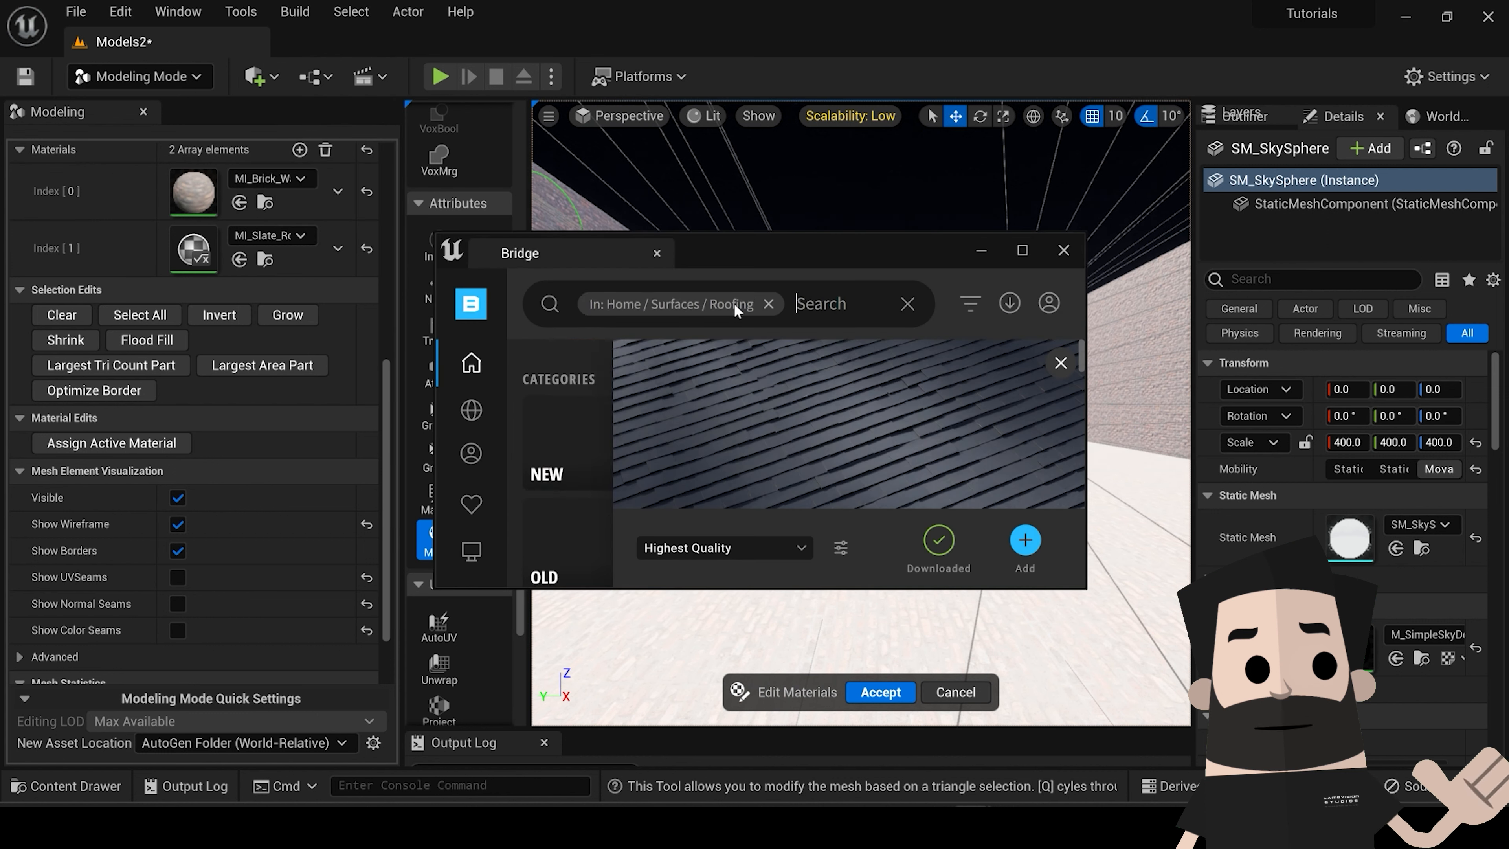
{"action": "left_click", "coordinate": [768, 304]}
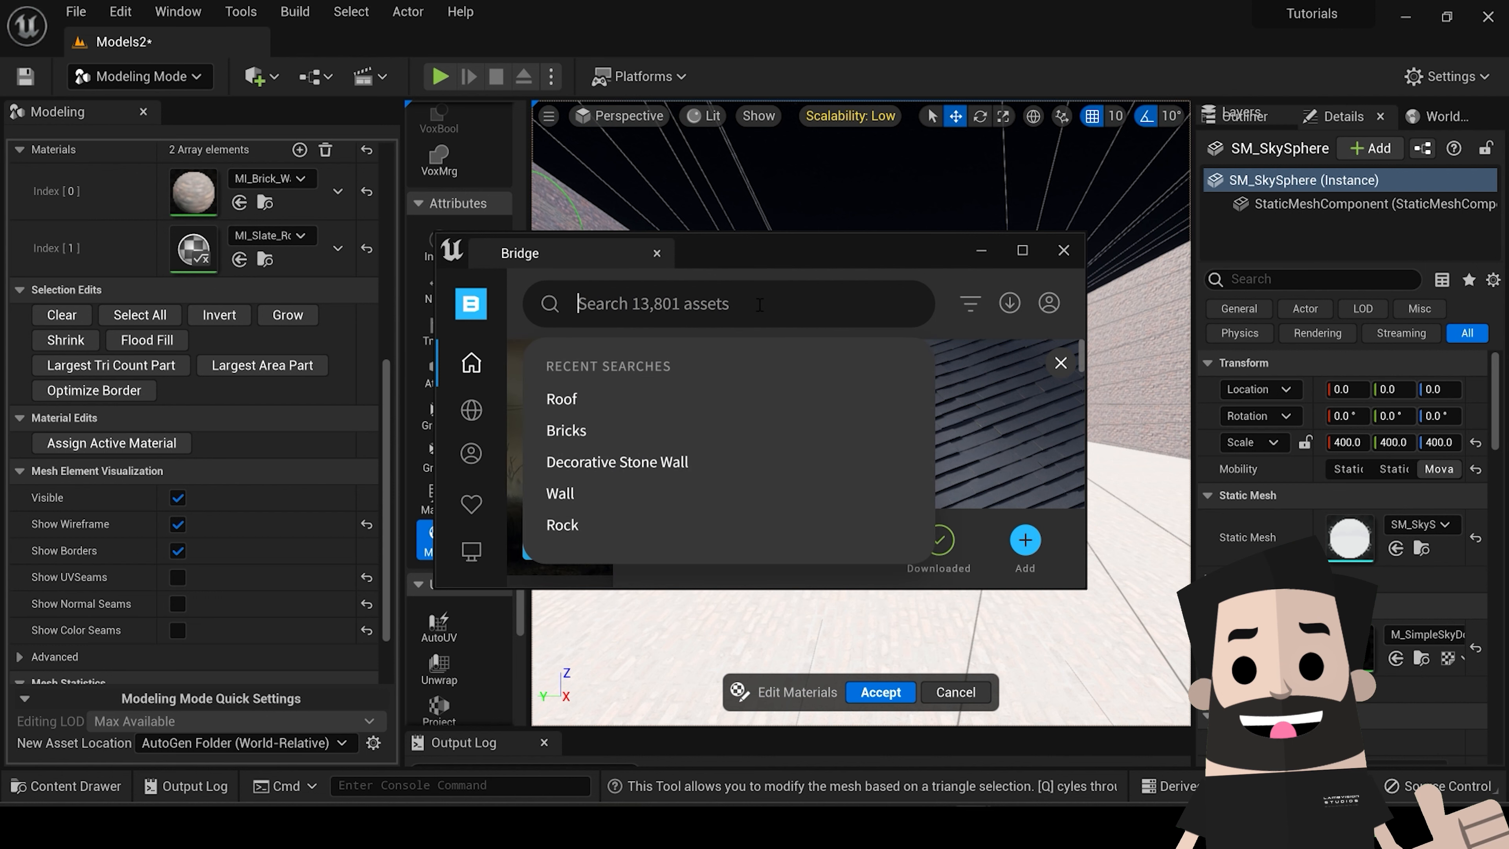
{"action": "type", "text": "wall"}
{"action": "key", "text": "Return"}
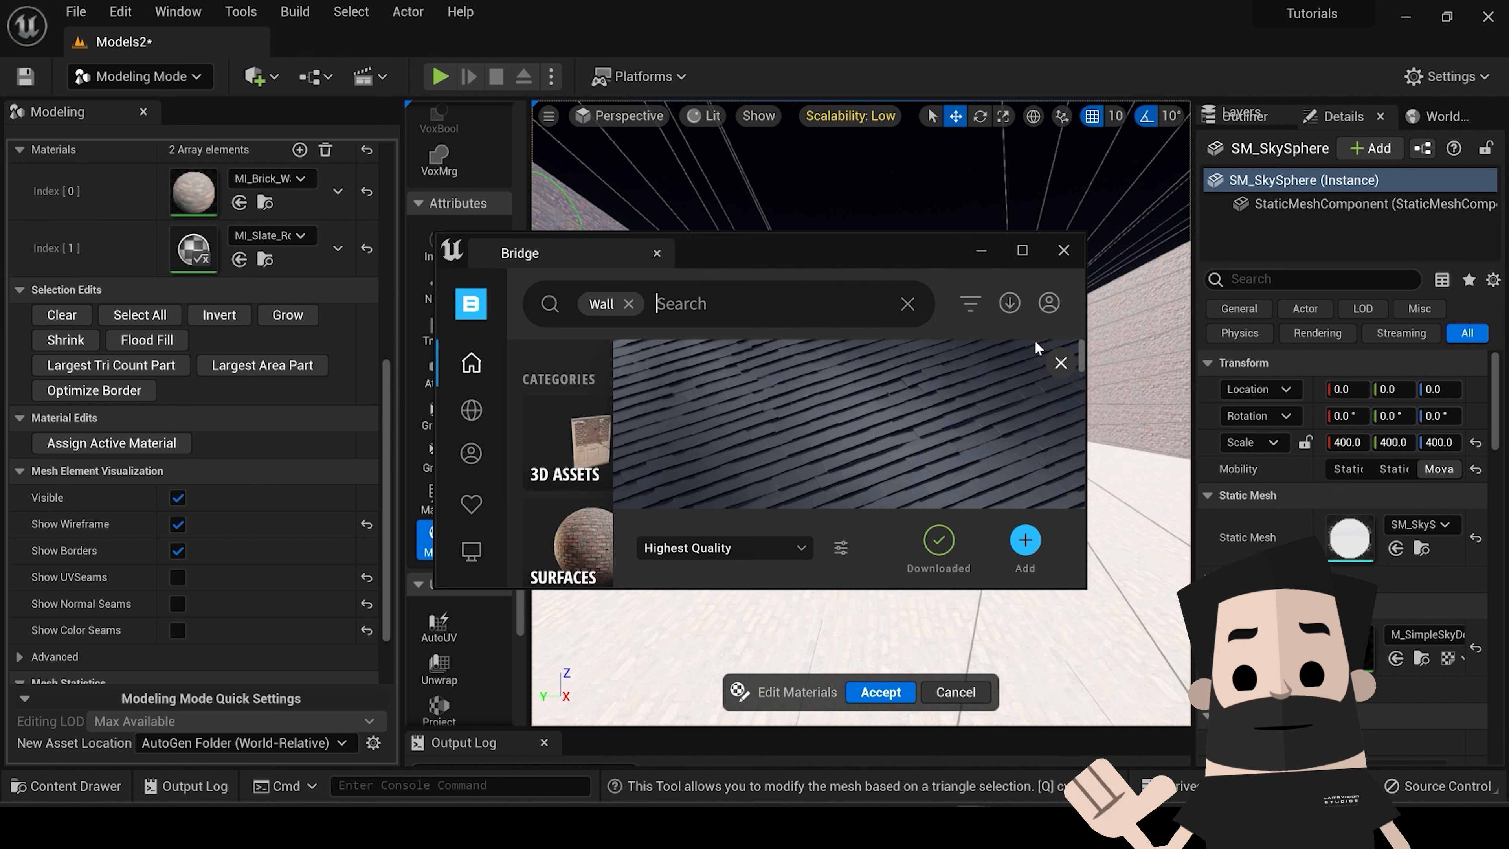
{"action": "left_click", "coordinate": [1060, 362]}
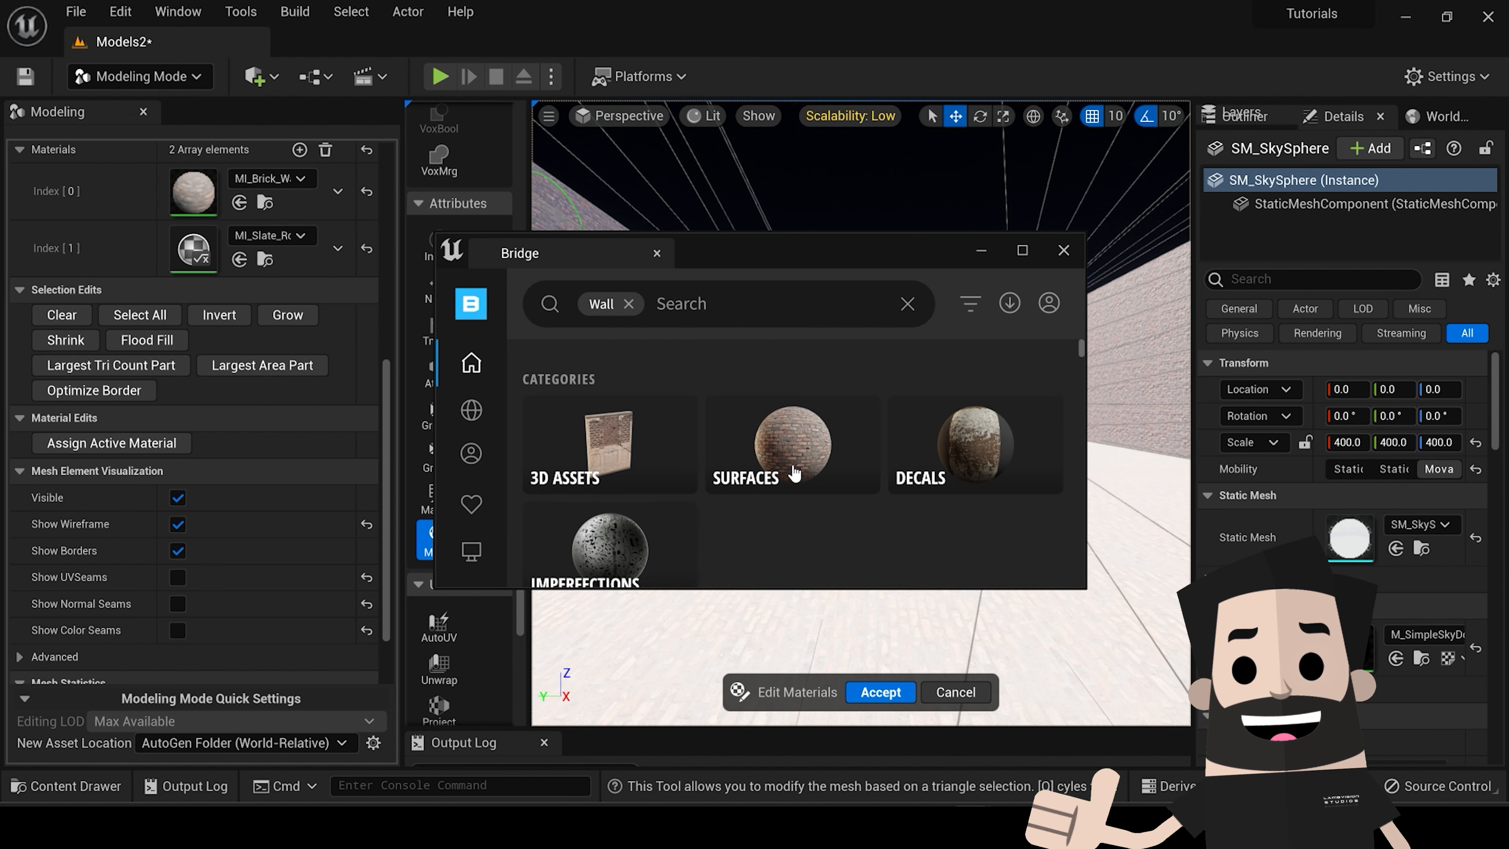
{"action": "left_click", "coordinate": [810, 450]}
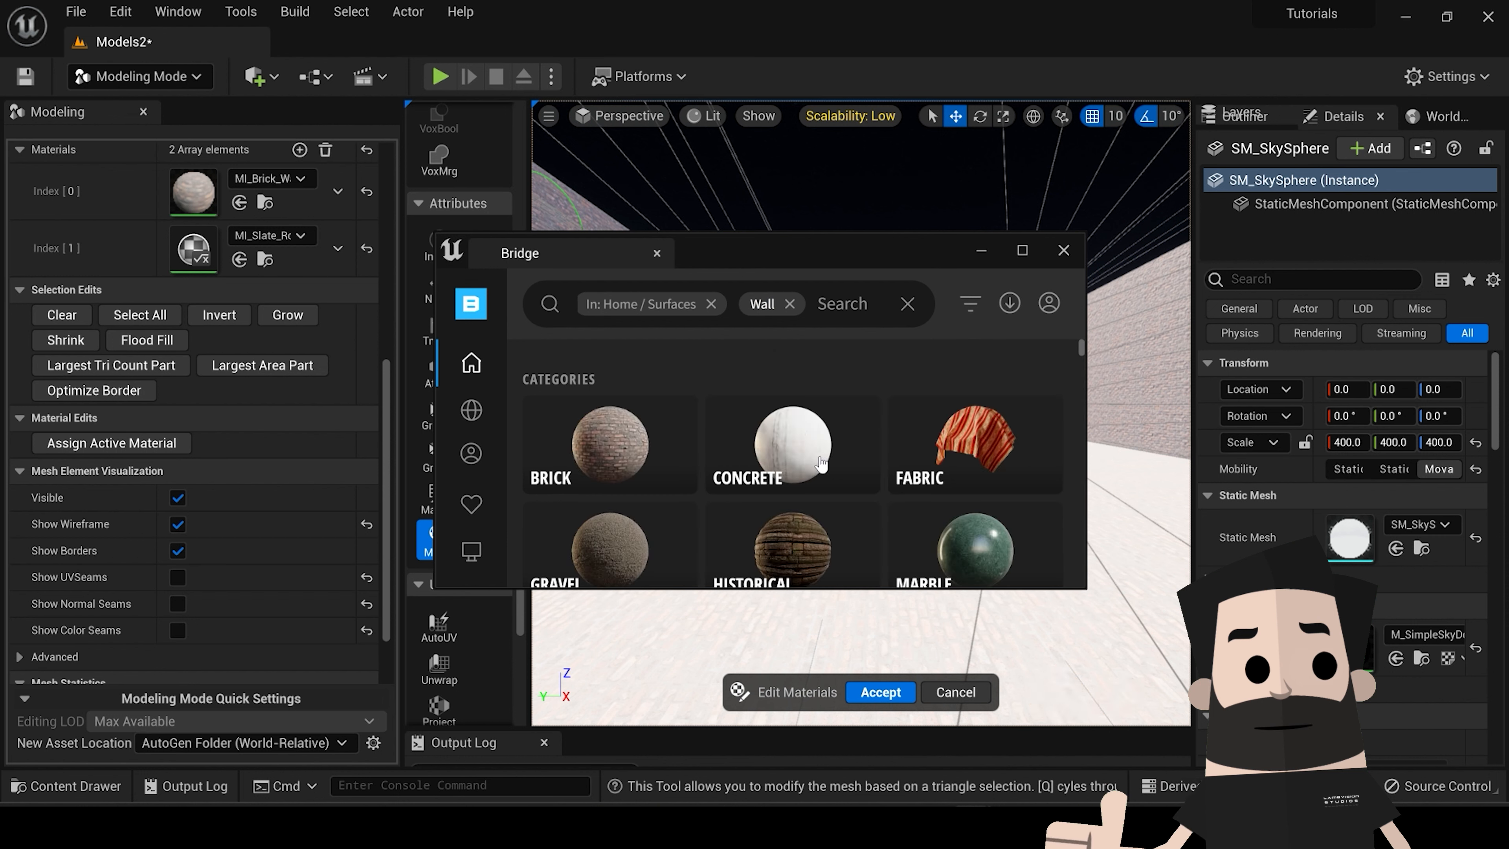
Step: Narrow the wall surfaces to Veneer under Wood and download the plank-patterned wood surface at Highest Quality
{"action": "scroll", "coordinate": [808, 448], "scroll_direction": "down", "scroll_amount": 2}
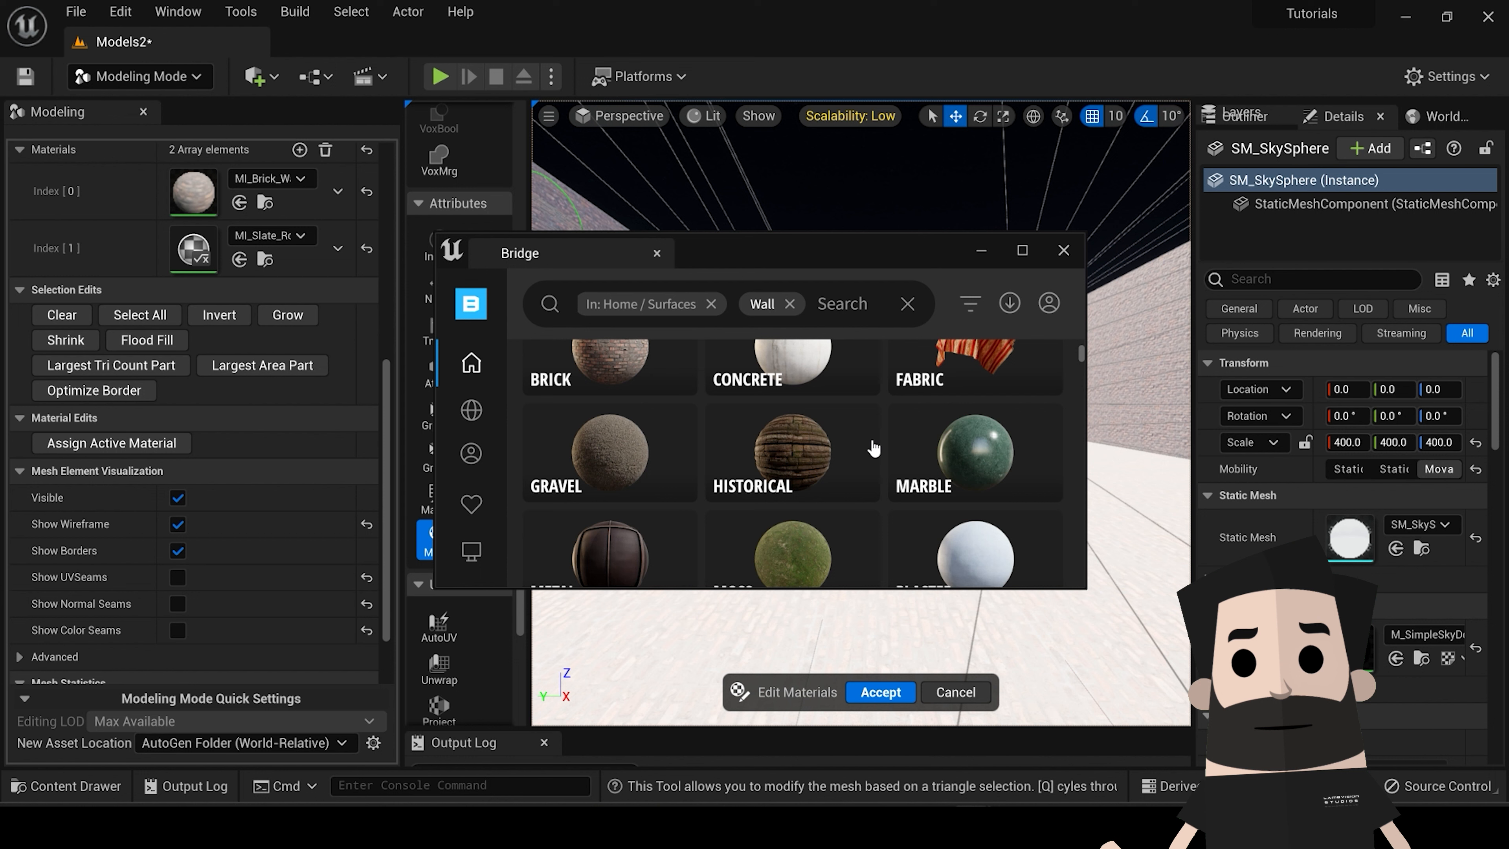
{"action": "scroll", "coordinate": [921, 448], "scroll_direction": "down", "scroll_amount": 4}
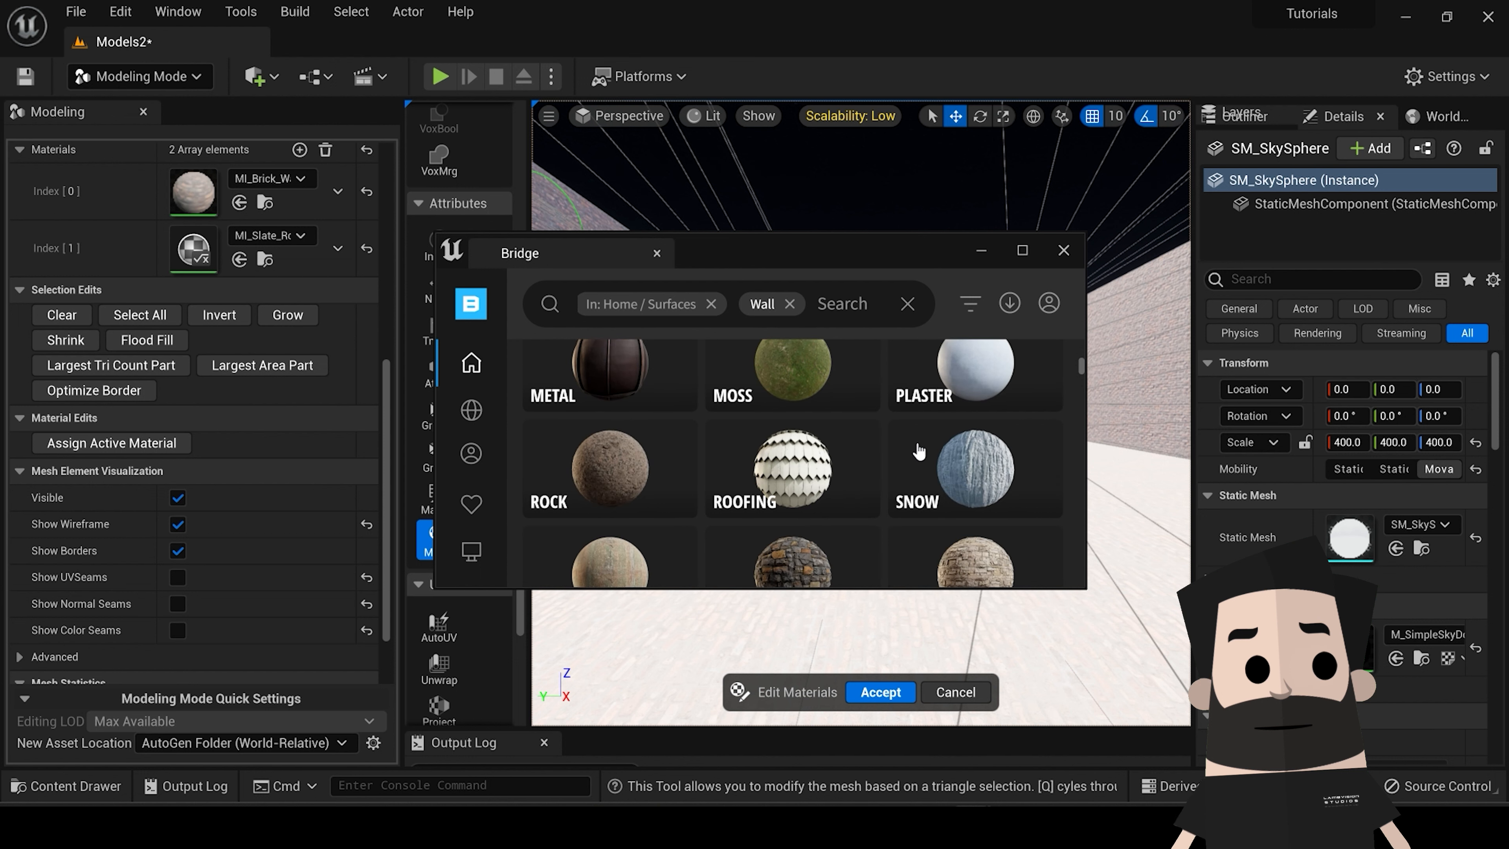
{"action": "scroll", "coordinate": [919, 452], "scroll_direction": "down", "scroll_amount": 2}
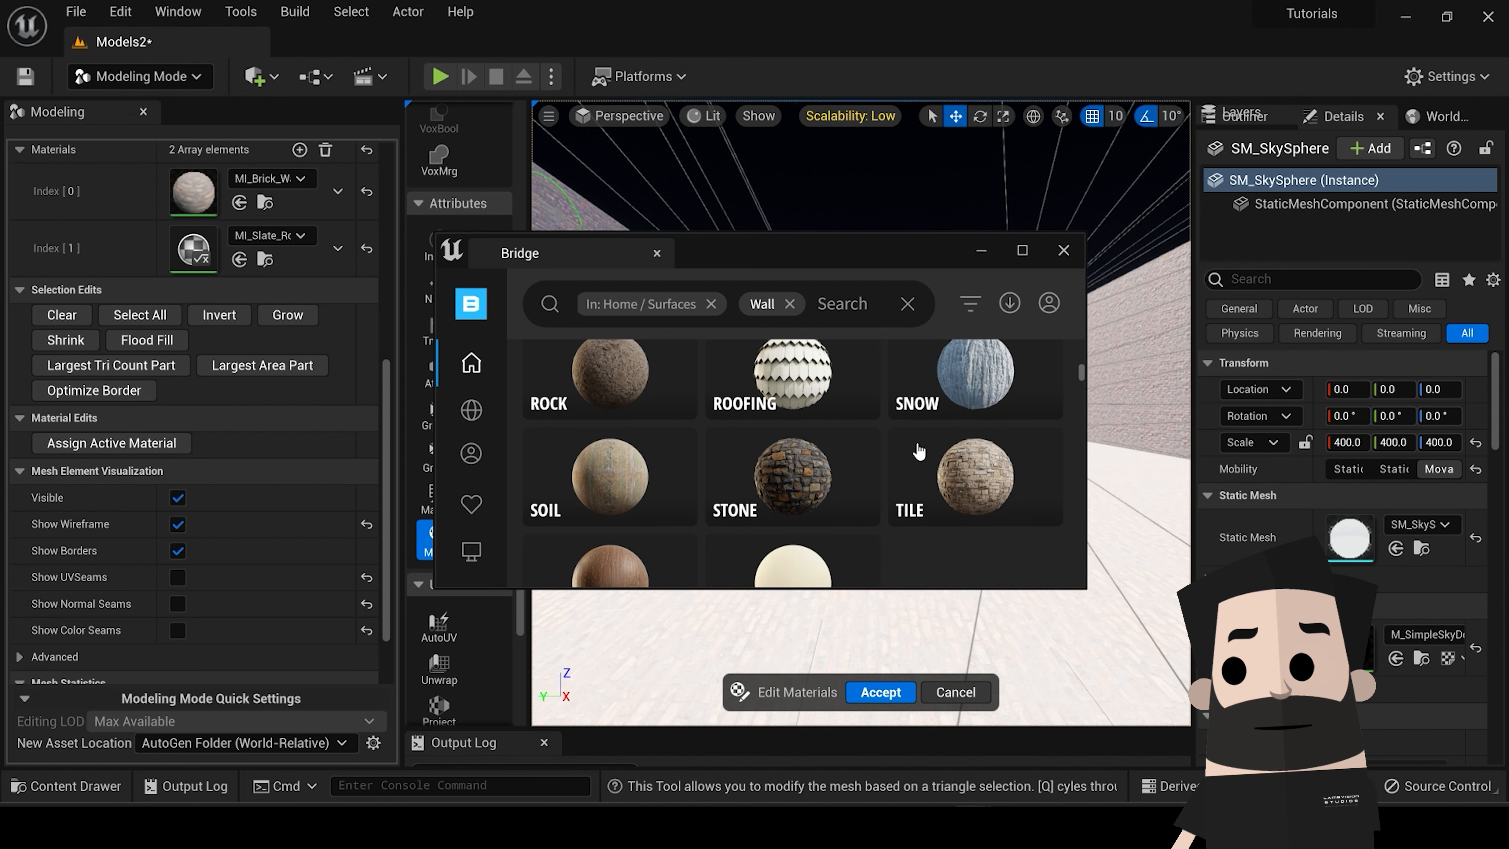
{"action": "scroll", "coordinate": [919, 452], "scroll_direction": "down", "scroll_amount": 2}
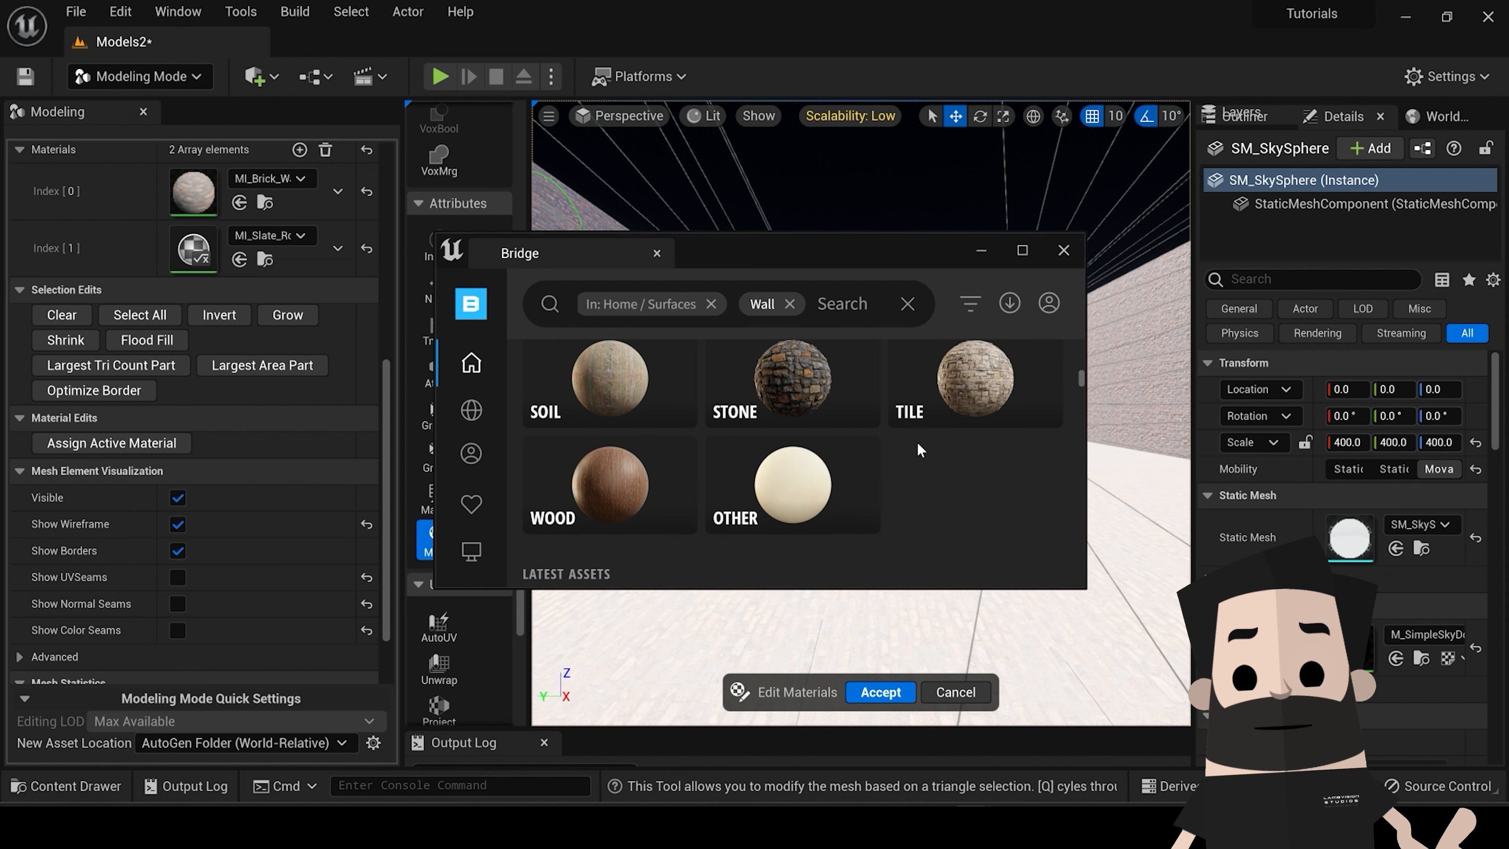
{"action": "left_click", "coordinate": [592, 485]}
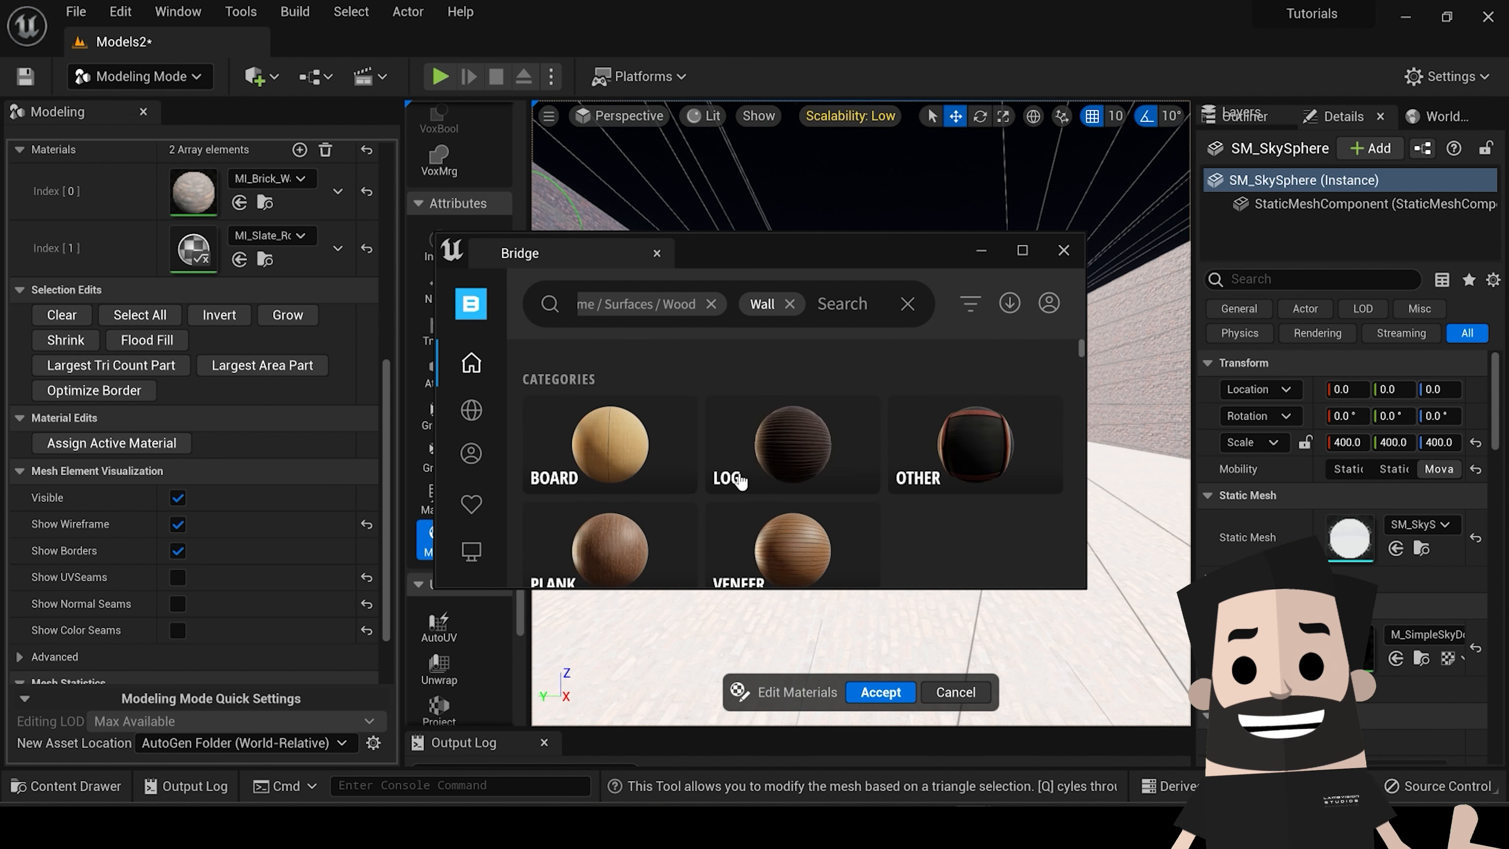
{"action": "scroll", "coordinate": [826, 476], "scroll_direction": "down", "scroll_amount": 1}
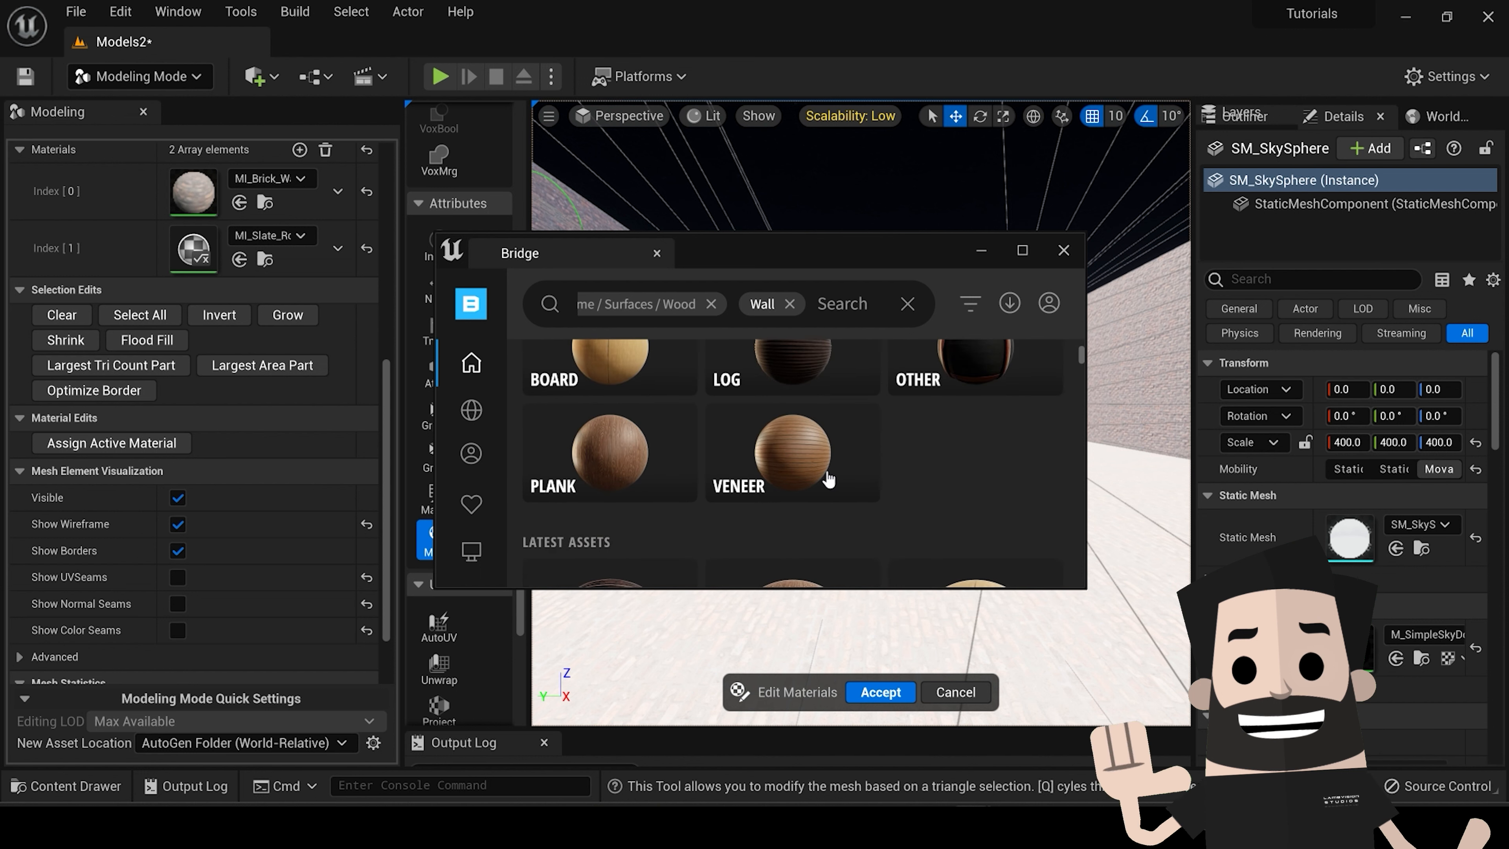
{"action": "left_click", "coordinate": [795, 463]}
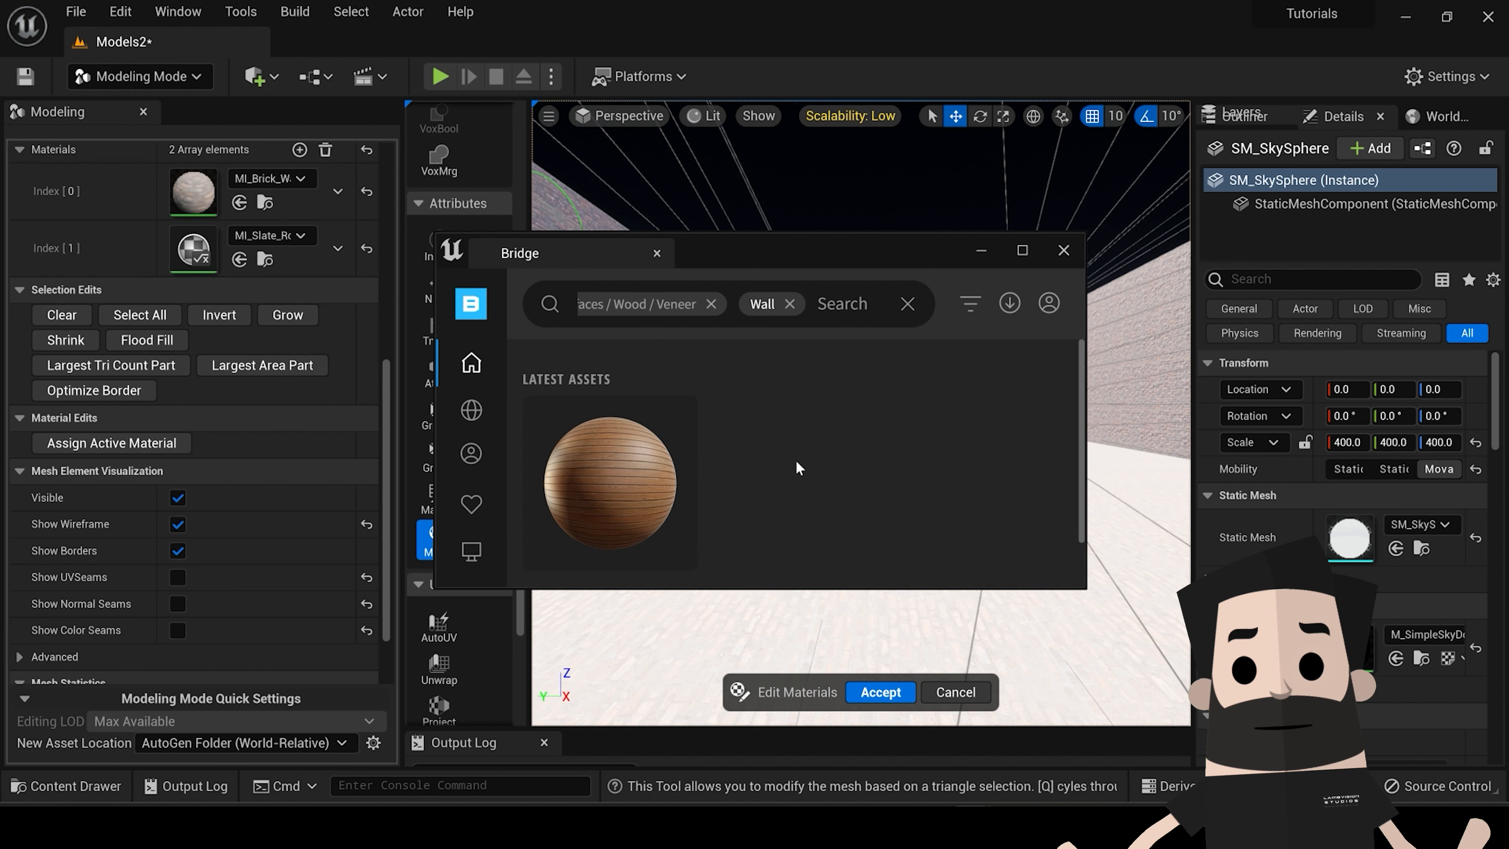
{"action": "left_click", "coordinate": [652, 478]}
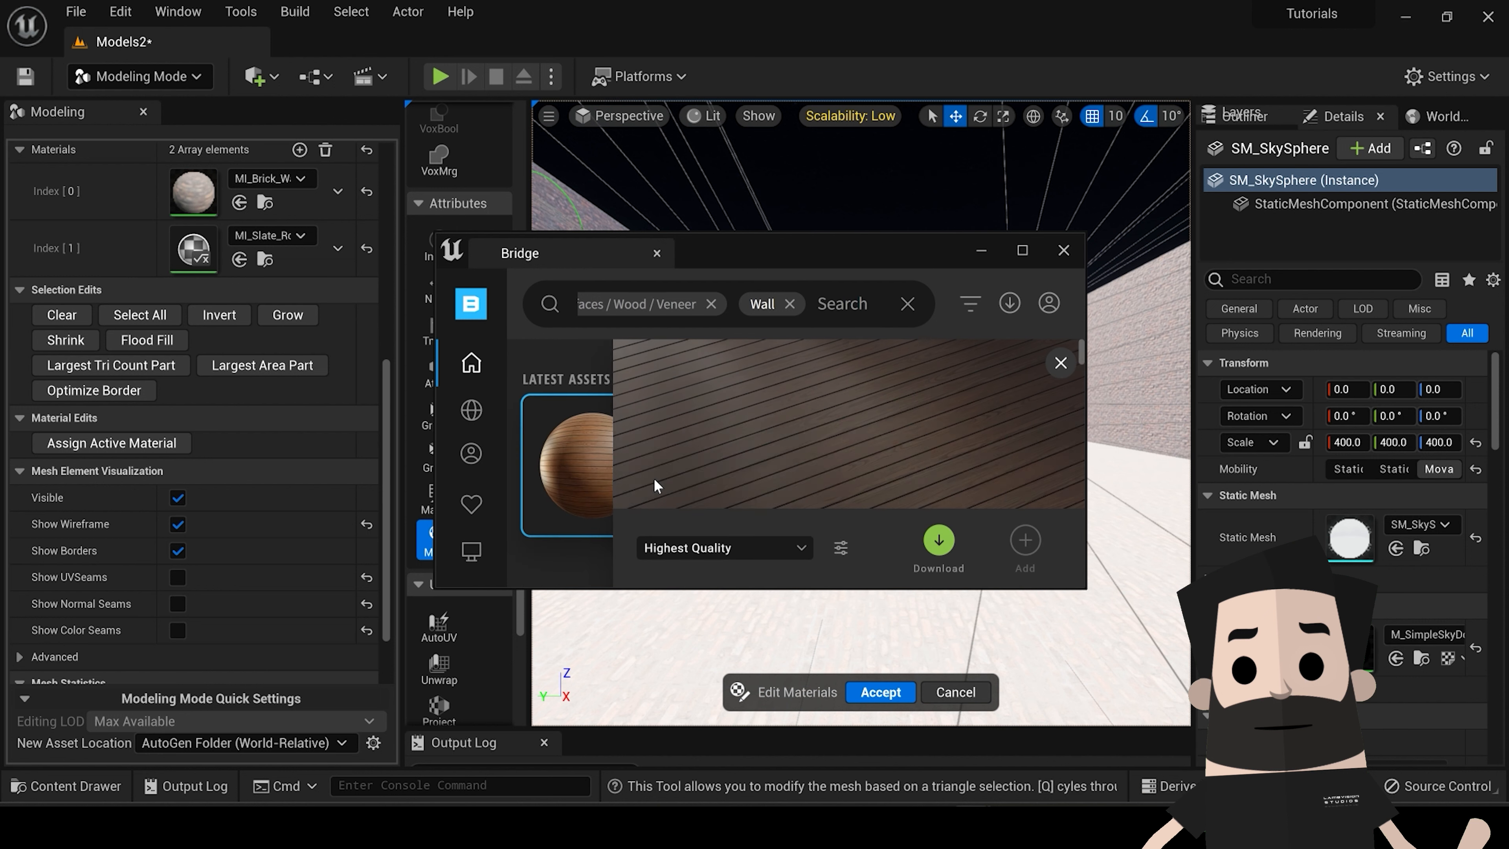
{"action": "left_click", "coordinate": [937, 541]}
{"action": "left_click_drag", "start_coordinate": [760, 260], "coordinate": [967, 231]}
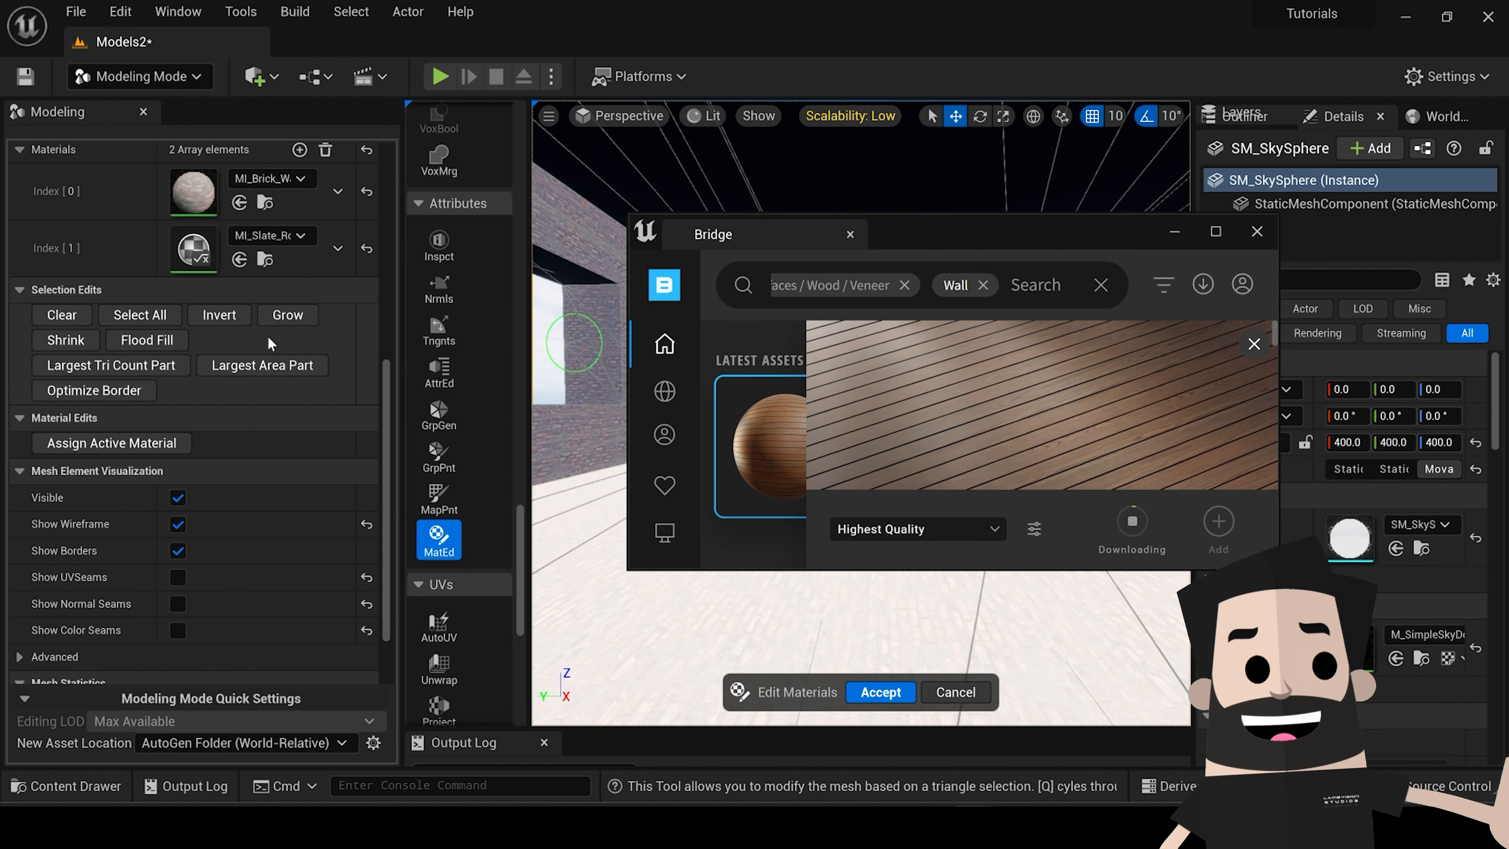
Step: Add a third material slot to the mesh and add the downloaded wood veneer surface to the project
{"action": "scroll", "coordinate": [299, 367], "scroll_direction": "up", "scroll_amount": 5}
{"action": "mouse_move", "coordinate": [766, 392]}
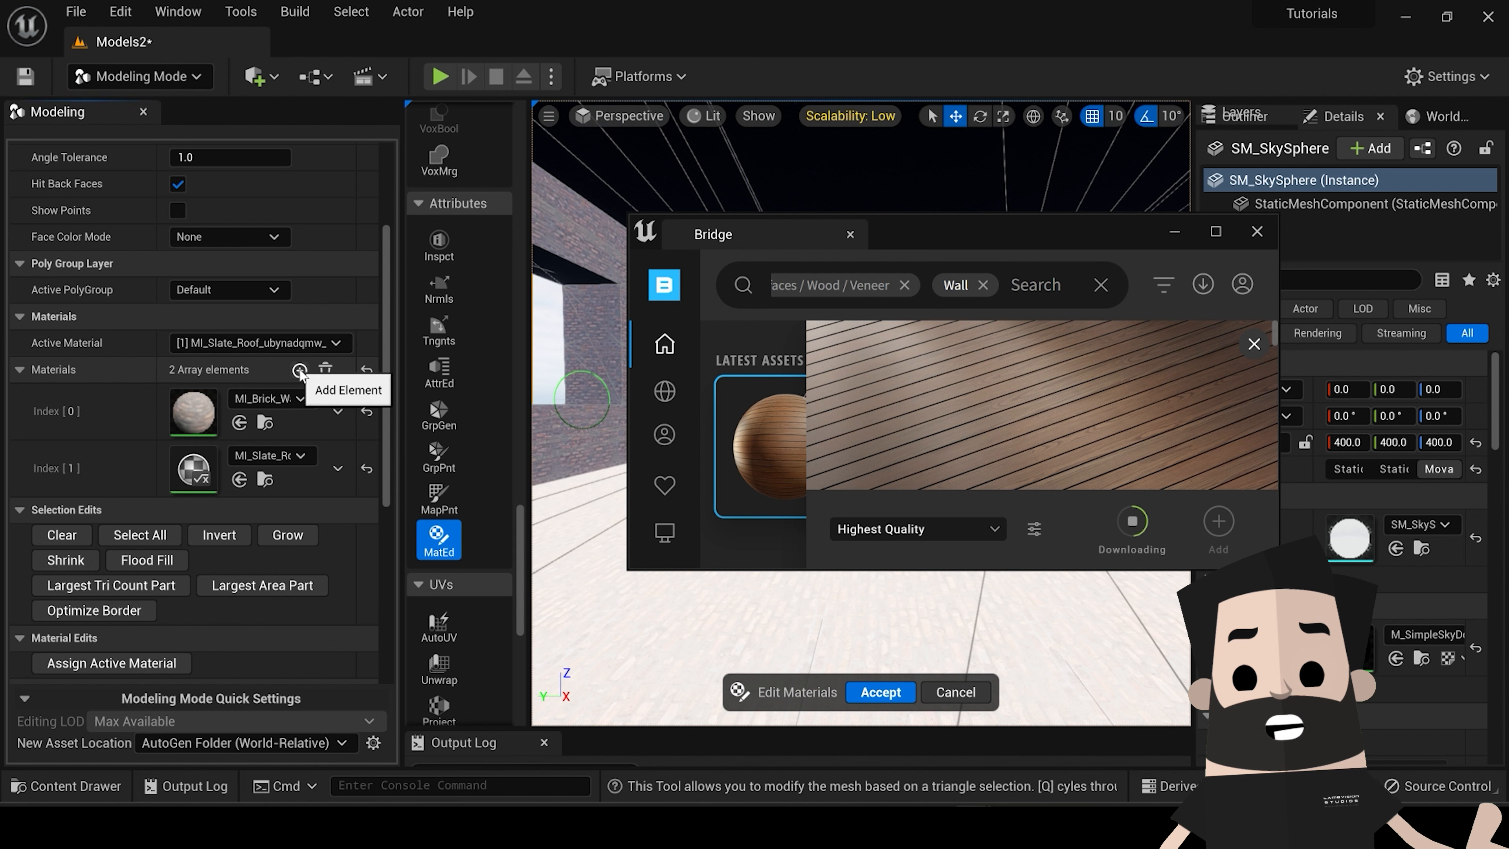
{"action": "left_click", "coordinate": [300, 370]}
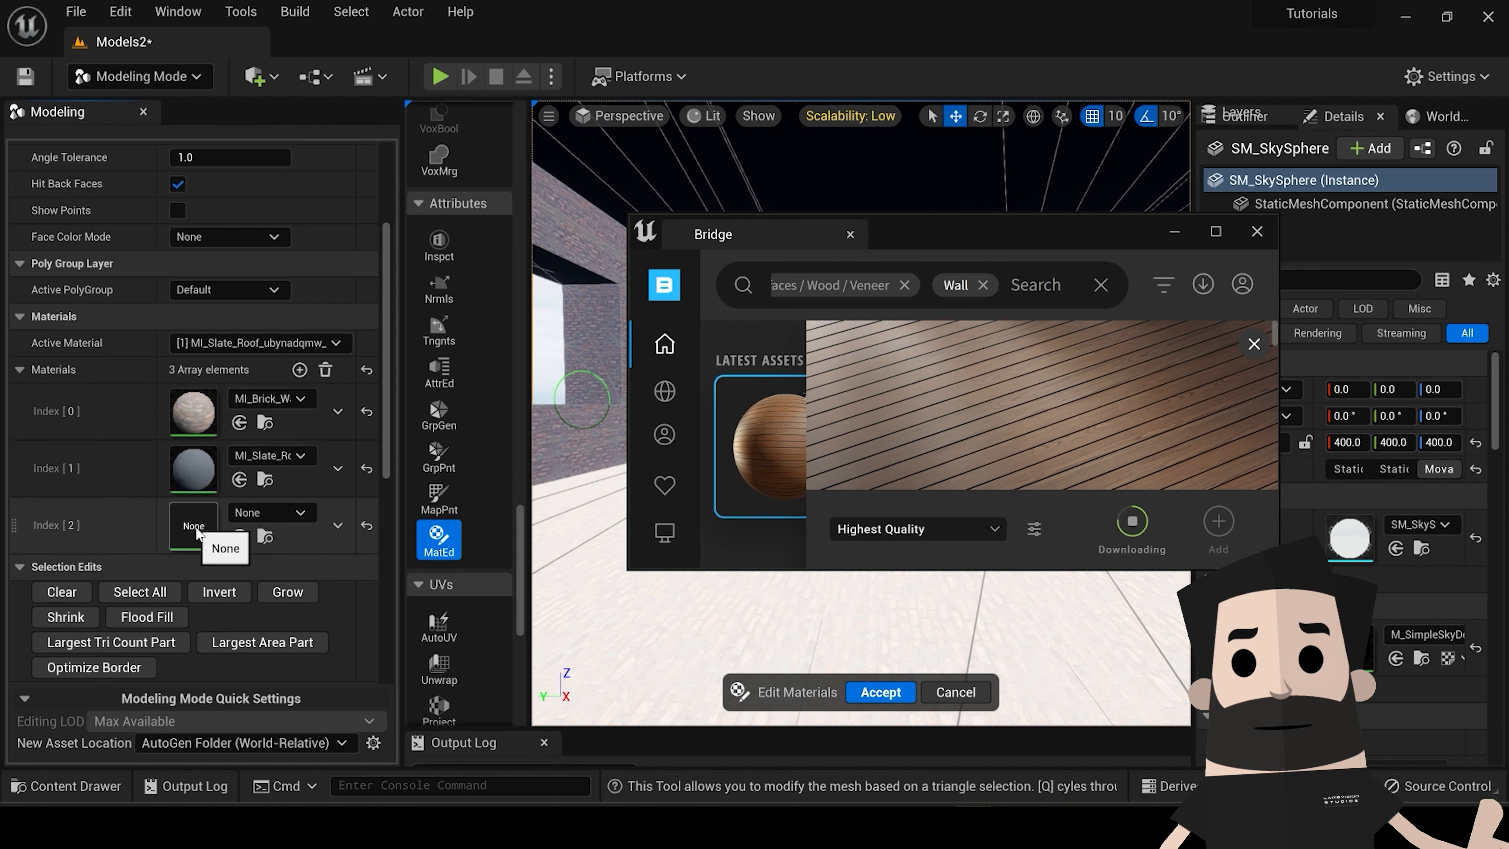
{"action": "mouse_move", "coordinate": [848, 438]}
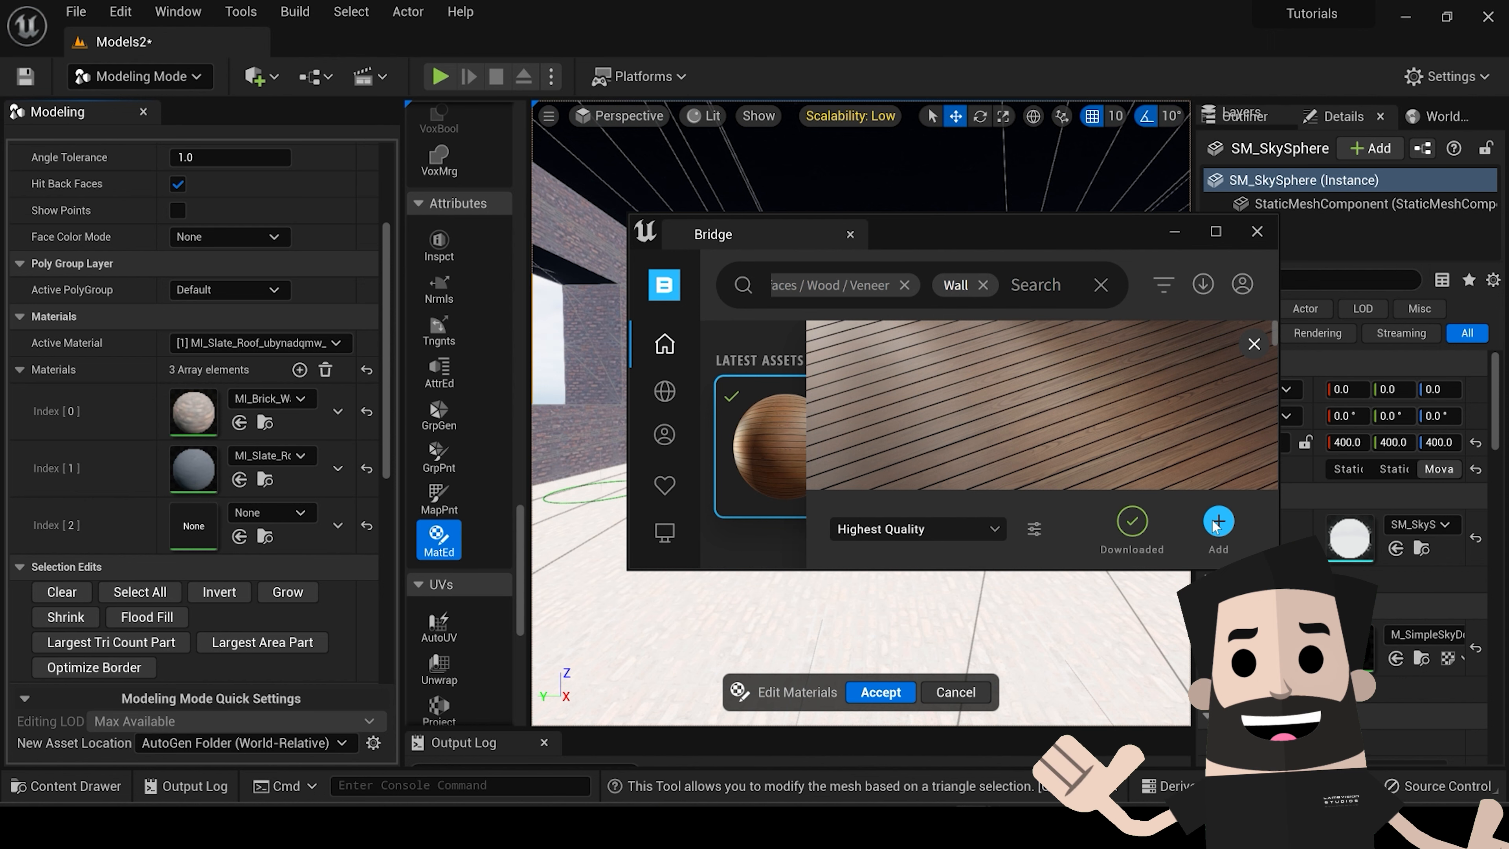
{"action": "mouse_move", "coordinate": [929, 827]}
{"action": "left_click", "coordinate": [1128, 762]}
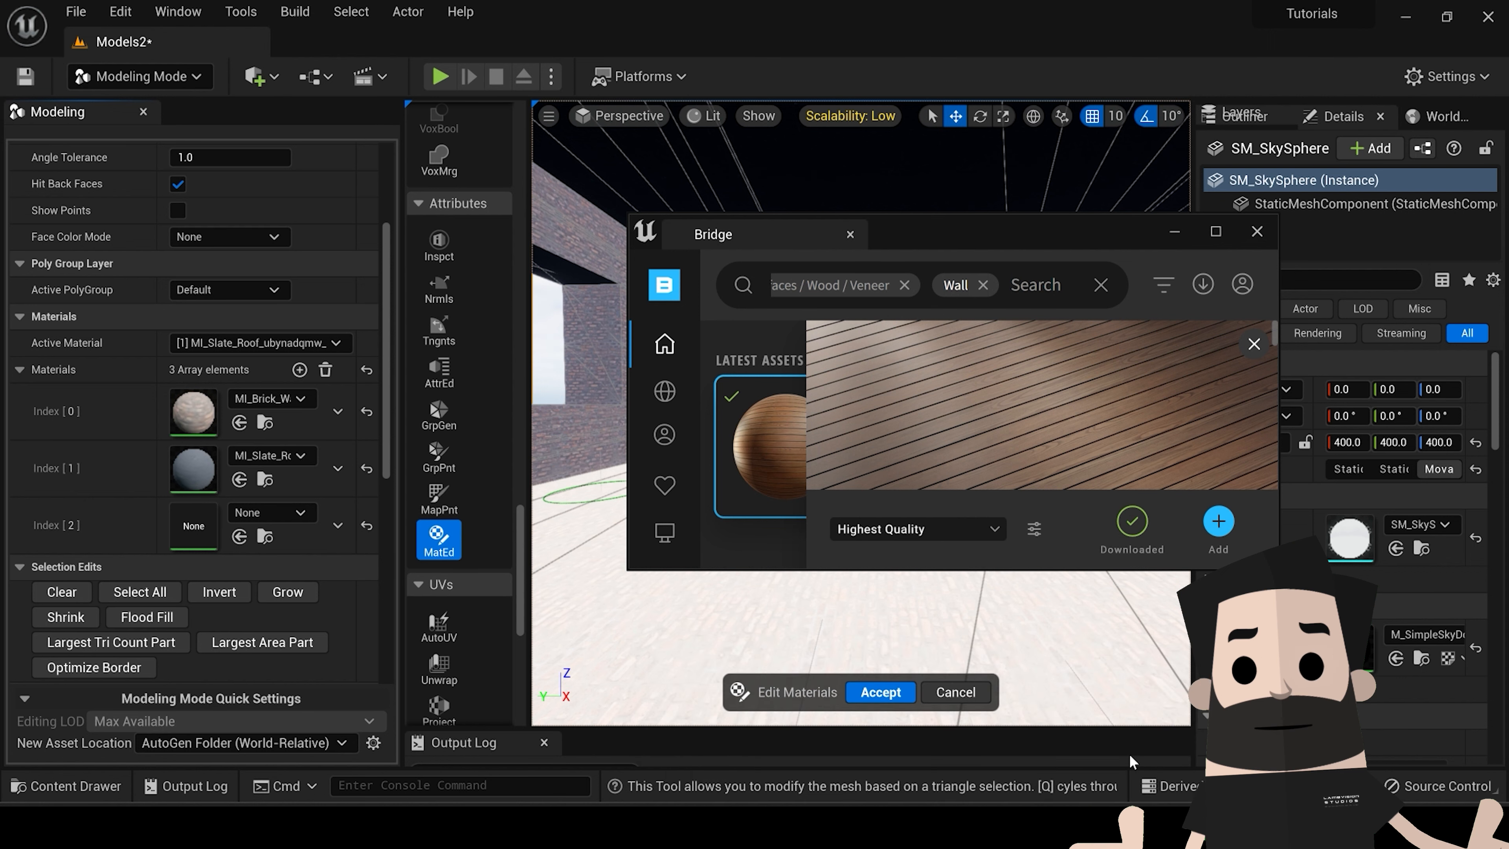
Step: Assign MI_Wood_Veneer_Wall_Panels_vlskbcz_8K to material slot 2 and minimize the Bridge window
{"action": "left_click_drag", "start_coordinate": [916, 157], "coordinate": [1037, 177]}
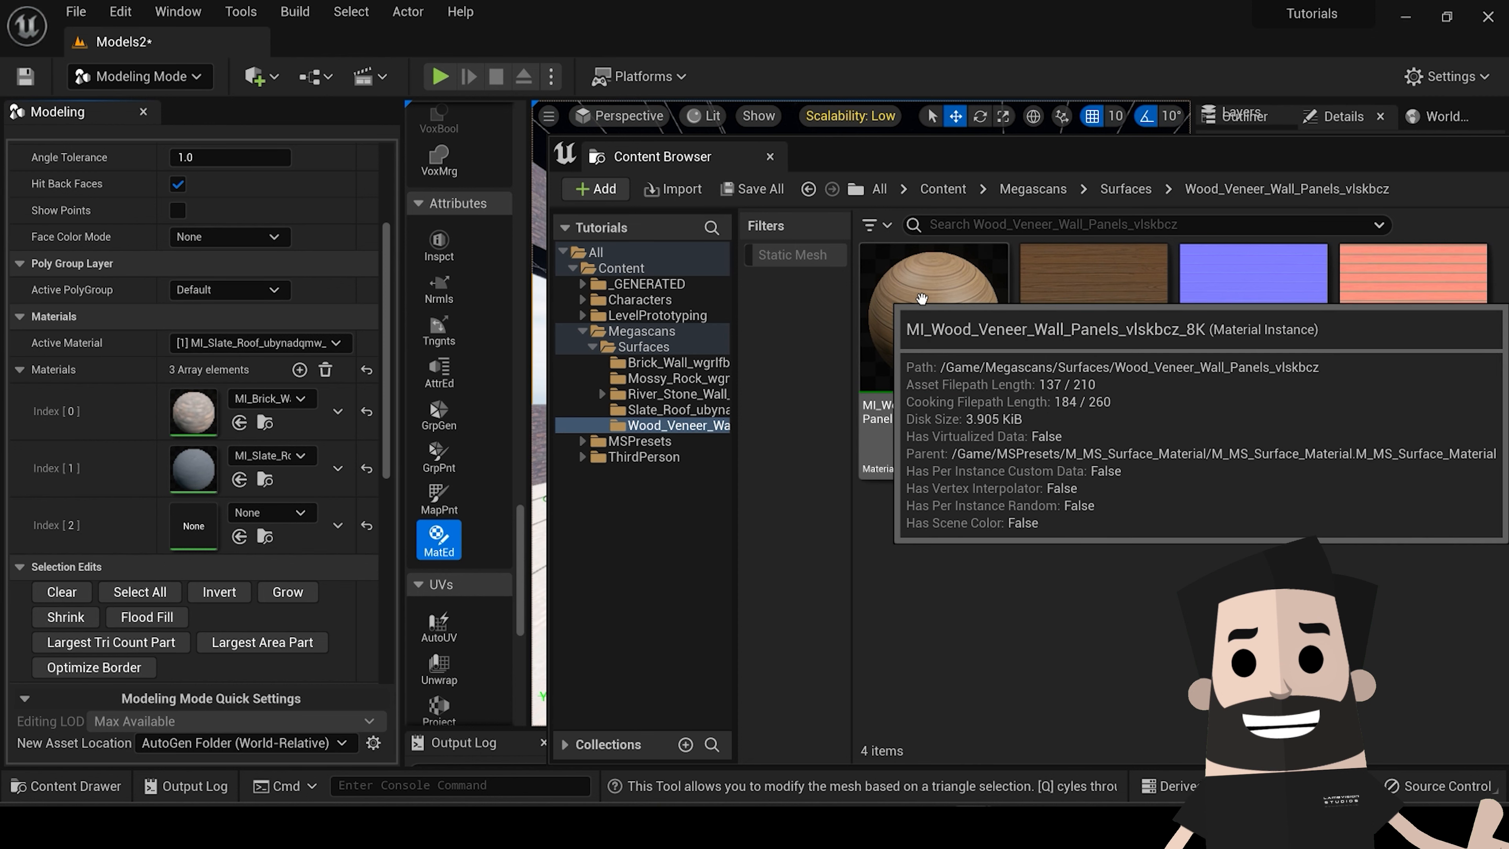
{"action": "left_click_drag", "start_coordinate": [891, 297], "coordinate": [196, 526]}
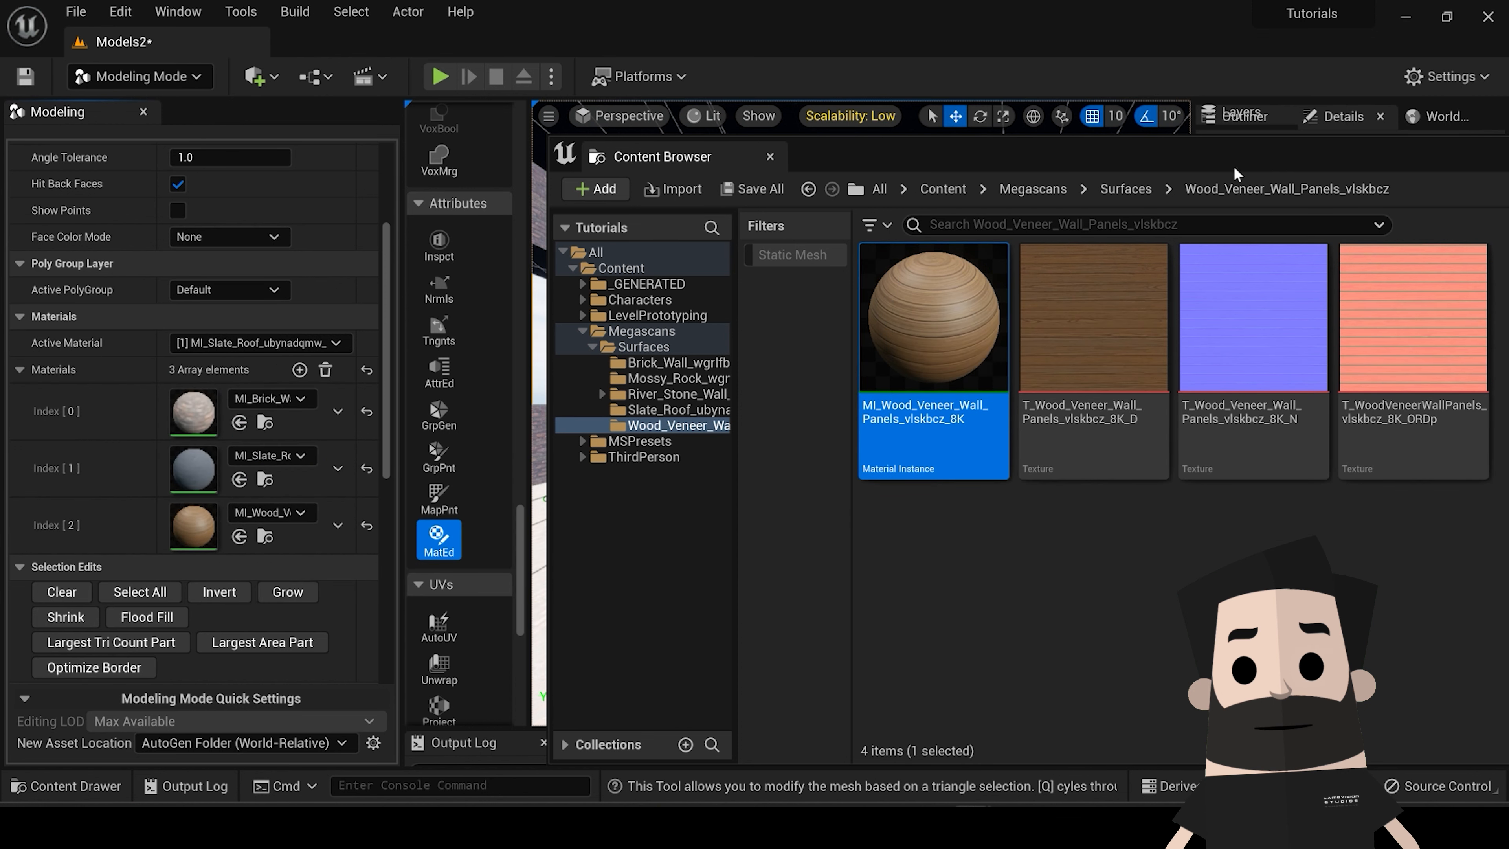
{"action": "left_click_drag", "start_coordinate": [1227, 164], "coordinate": [953, 177]}
{"action": "left_click", "coordinate": [1292, 168]}
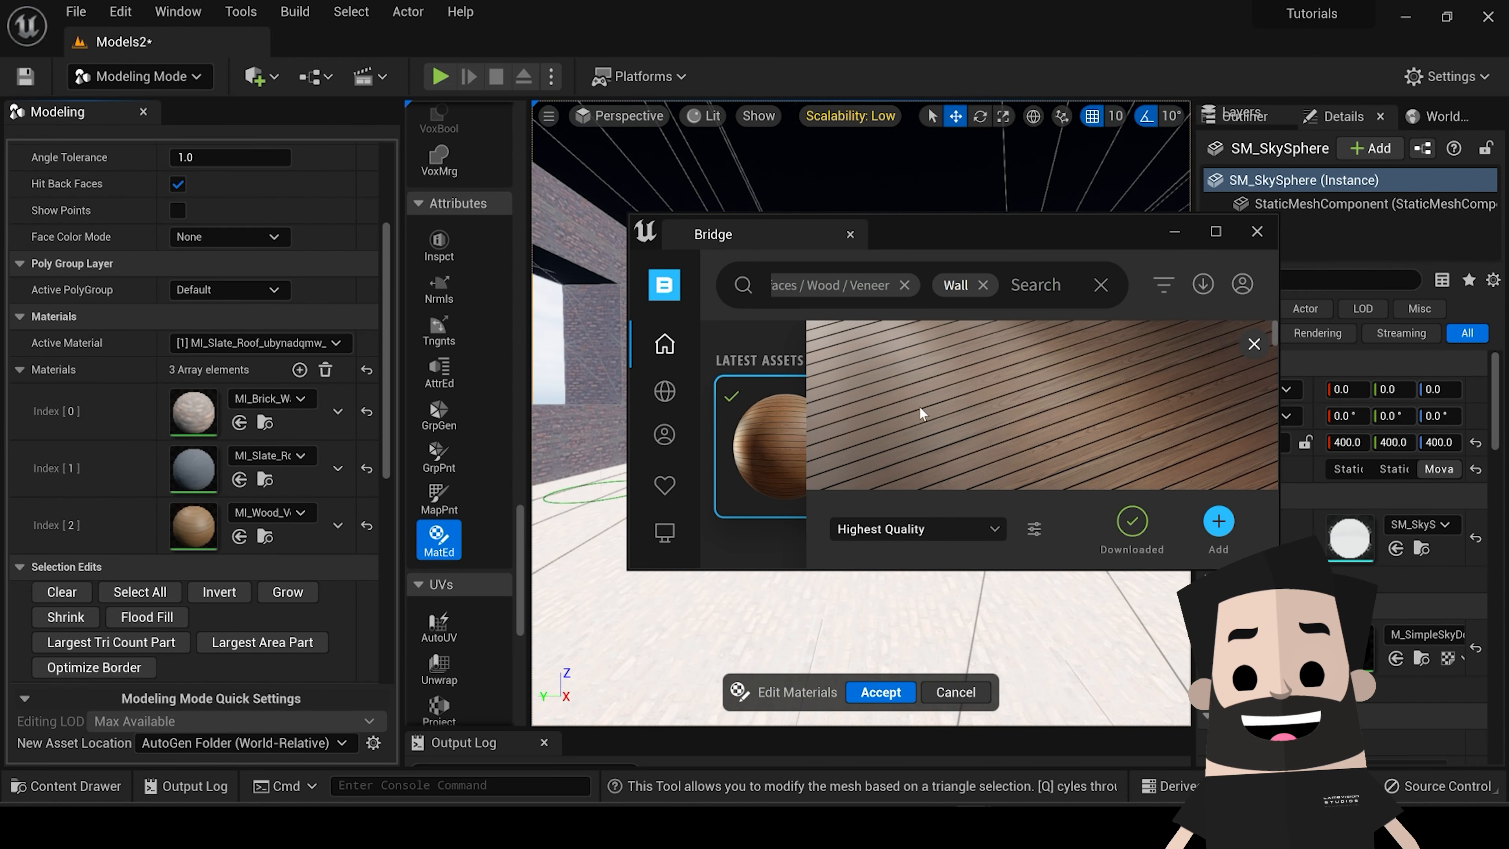
{"action": "left_click", "coordinate": [1176, 234]}
Step: Brush-select the triangles above the doorway and between the doorway and window on the interior wall
{"action": "right_click_drag", "start_coordinate": [828, 392], "coordinate": [790, 390]}
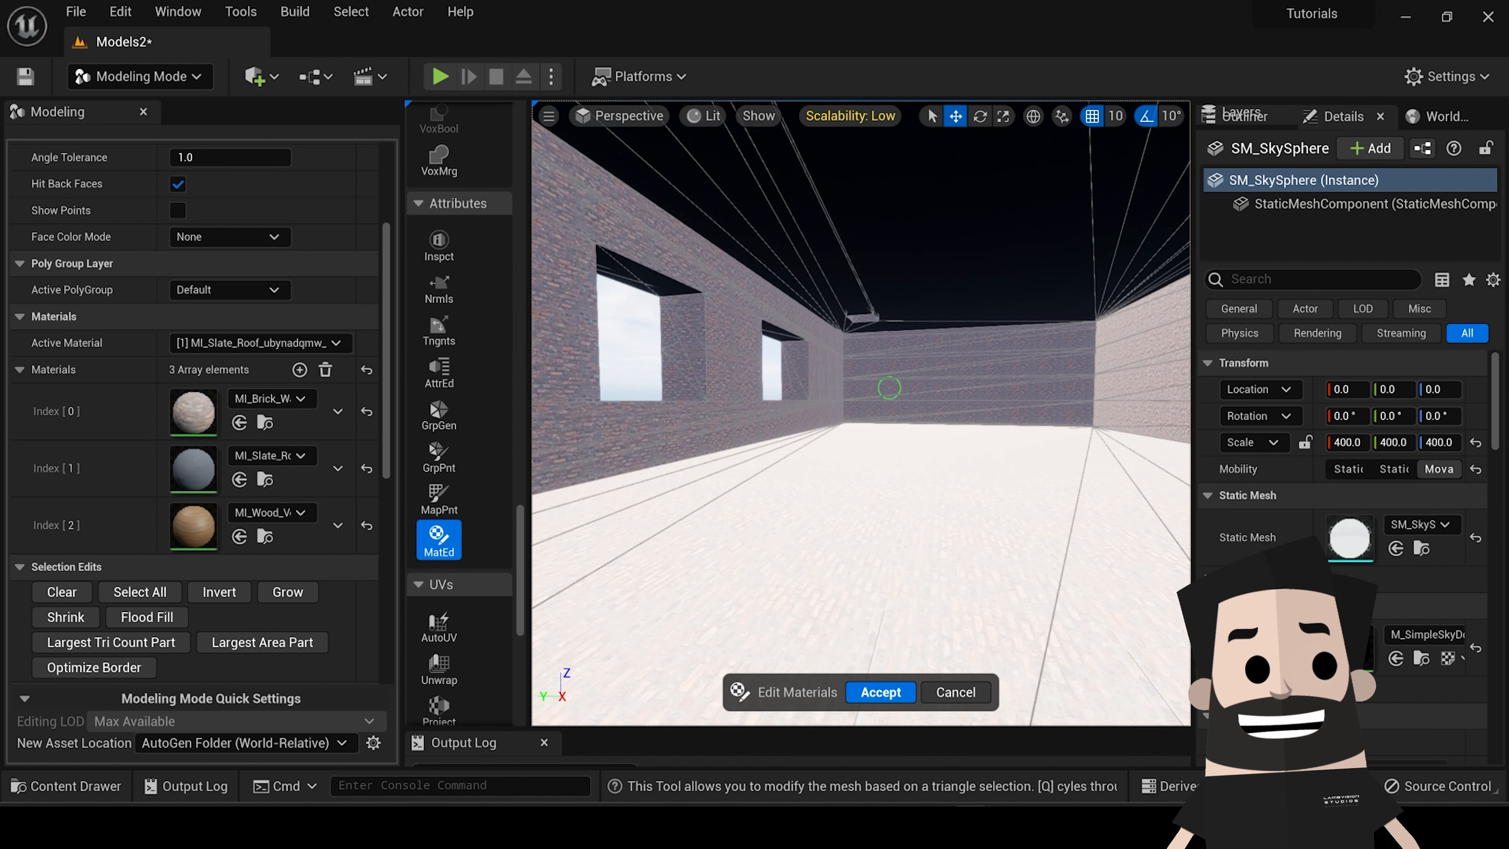
{"action": "mouse_move", "coordinate": [806, 392]}
{"action": "right_mouse_down"}
{"action": "mouse_move", "coordinate": [772, 392]}
{"action": "mouse_move", "coordinate": [805, 392]}
{"action": "right_mouse_up"}
{"action": "mouse_move", "coordinate": [851, 296]}
{"action": "left_mouse_down"}
{"action": "mouse_move", "coordinate": [892, 353]}
{"action": "mouse_move", "coordinate": [951, 321]}
{"action": "mouse_move", "coordinate": [700, 268]}
{"action": "mouse_move", "coordinate": [619, 267]}
{"action": "left_mouse_up"}
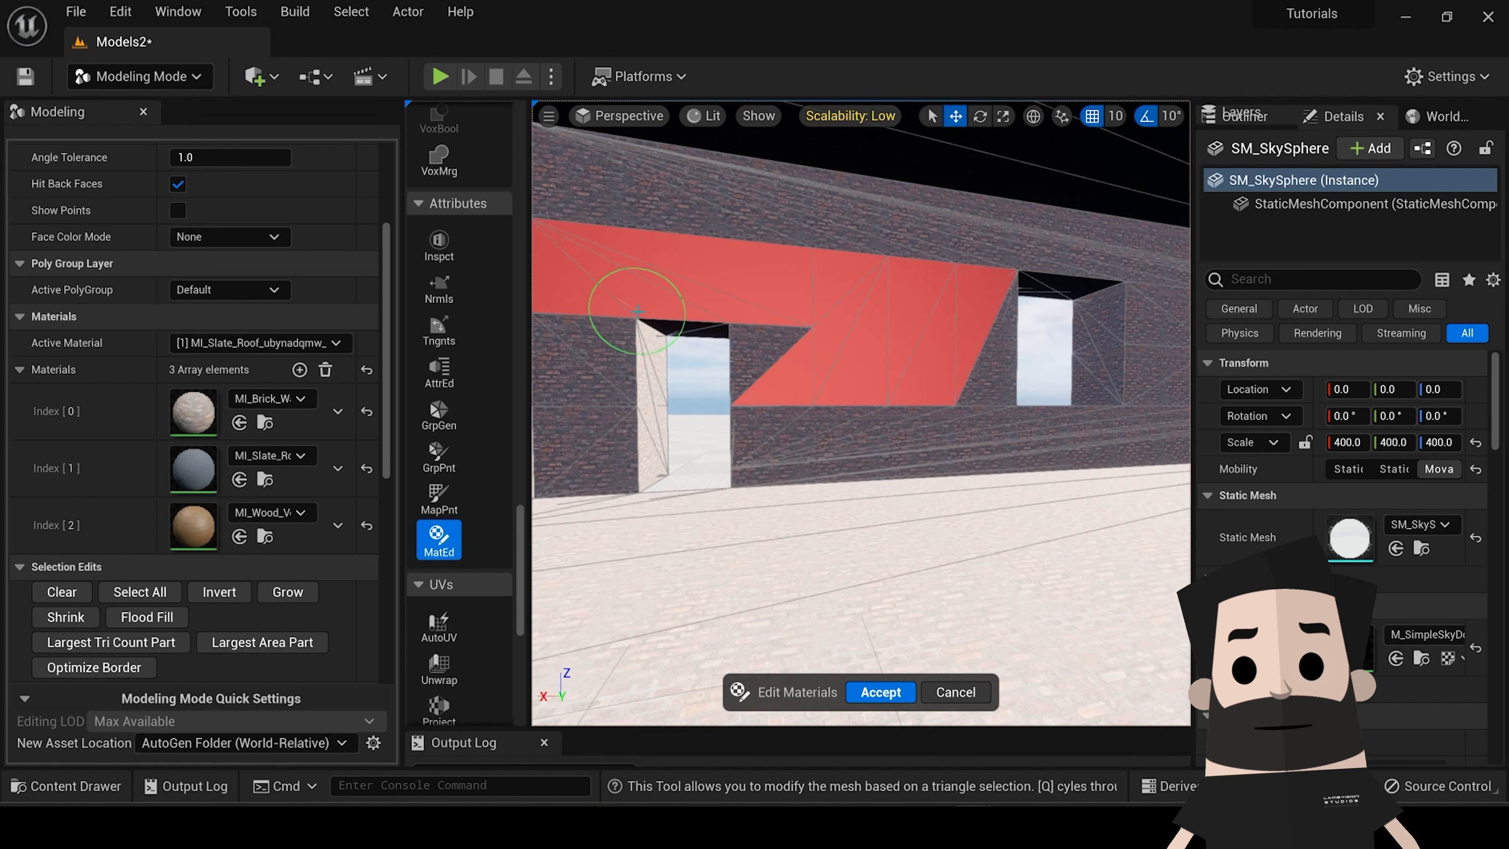
{"action": "scroll", "coordinate": [334, 349], "scroll_direction": "up", "scroll_amount": 5}
{"action": "left_click", "coordinate": [204, 364]}
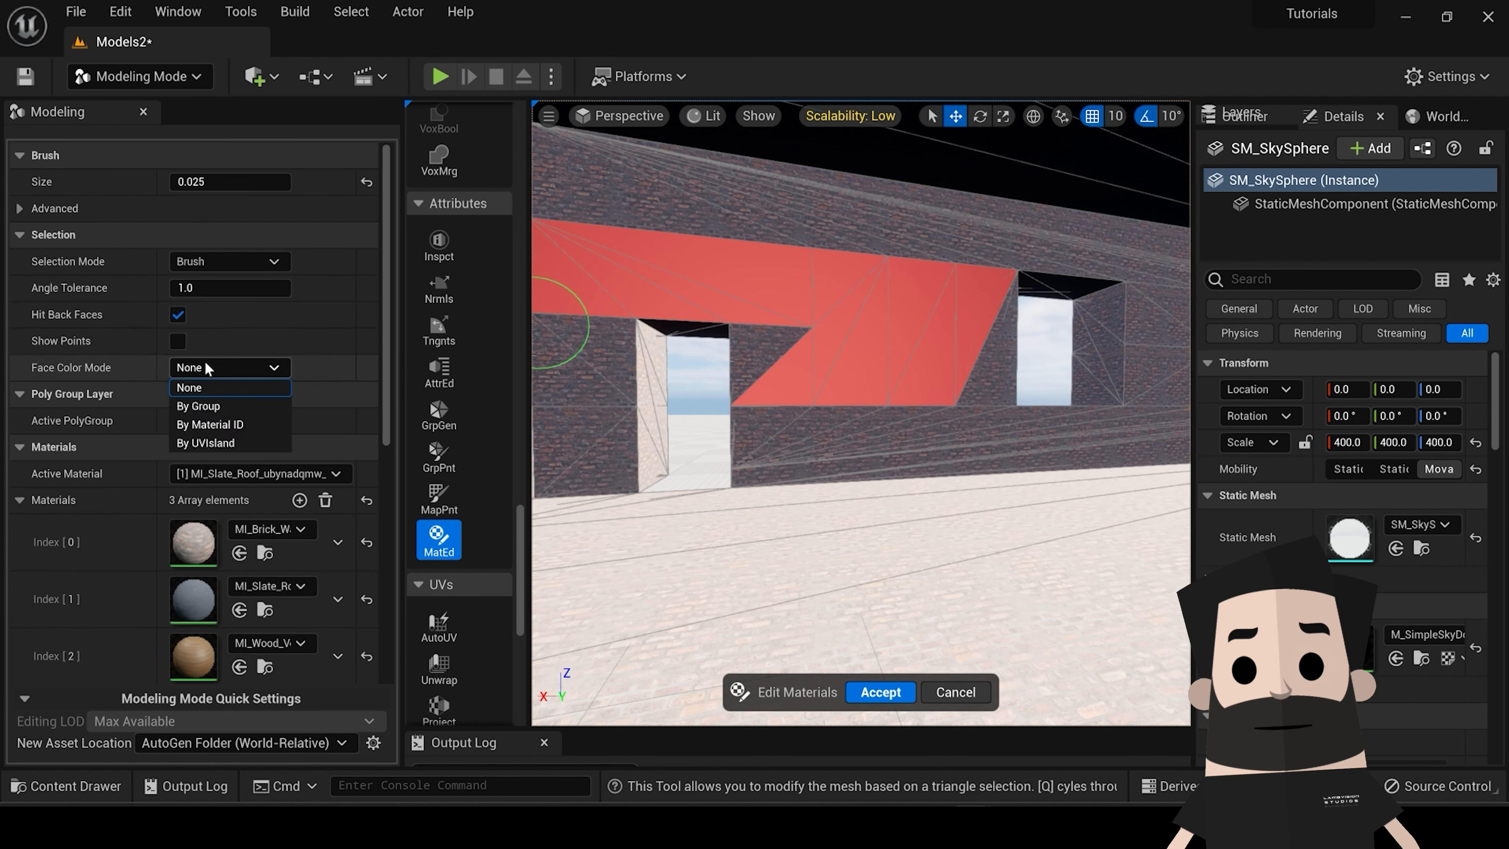
{"action": "left_click", "coordinate": [232, 365]}
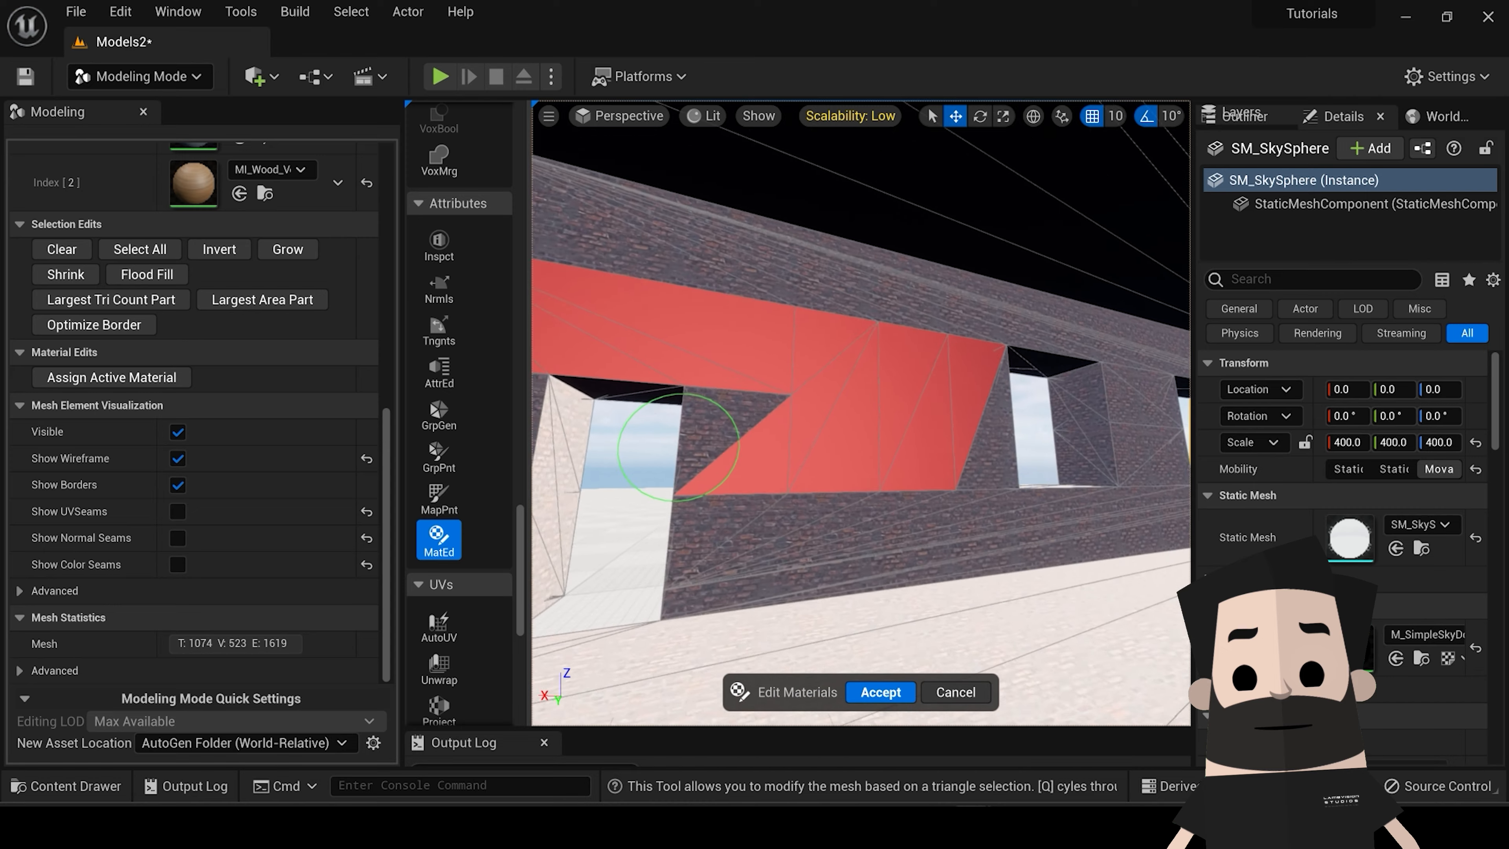
Step: Extend the triangle selection along the exterior doorway's inside wall to the room corner
{"action": "mouse_move", "coordinate": [727, 396]}
{"action": "right_mouse_down"}
{"action": "mouse_move", "coordinate": [772, 401]}
{"action": "mouse_move", "coordinate": [717, 397]}
{"action": "right_mouse_up"}
{"action": "mouse_move", "coordinate": [751, 389]}
{"action": "left_mouse_down"}
{"action": "mouse_move", "coordinate": [818, 440]}
{"action": "mouse_move", "coordinate": [986, 428]}
{"action": "mouse_move", "coordinate": [974, 327]}
{"action": "left_mouse_up"}
{"action": "left_click_drag", "start_coordinate": [791, 261], "coordinate": [963, 209]}
{"action": "right_click_drag", "start_coordinate": [961, 206], "coordinate": [935, 287]}
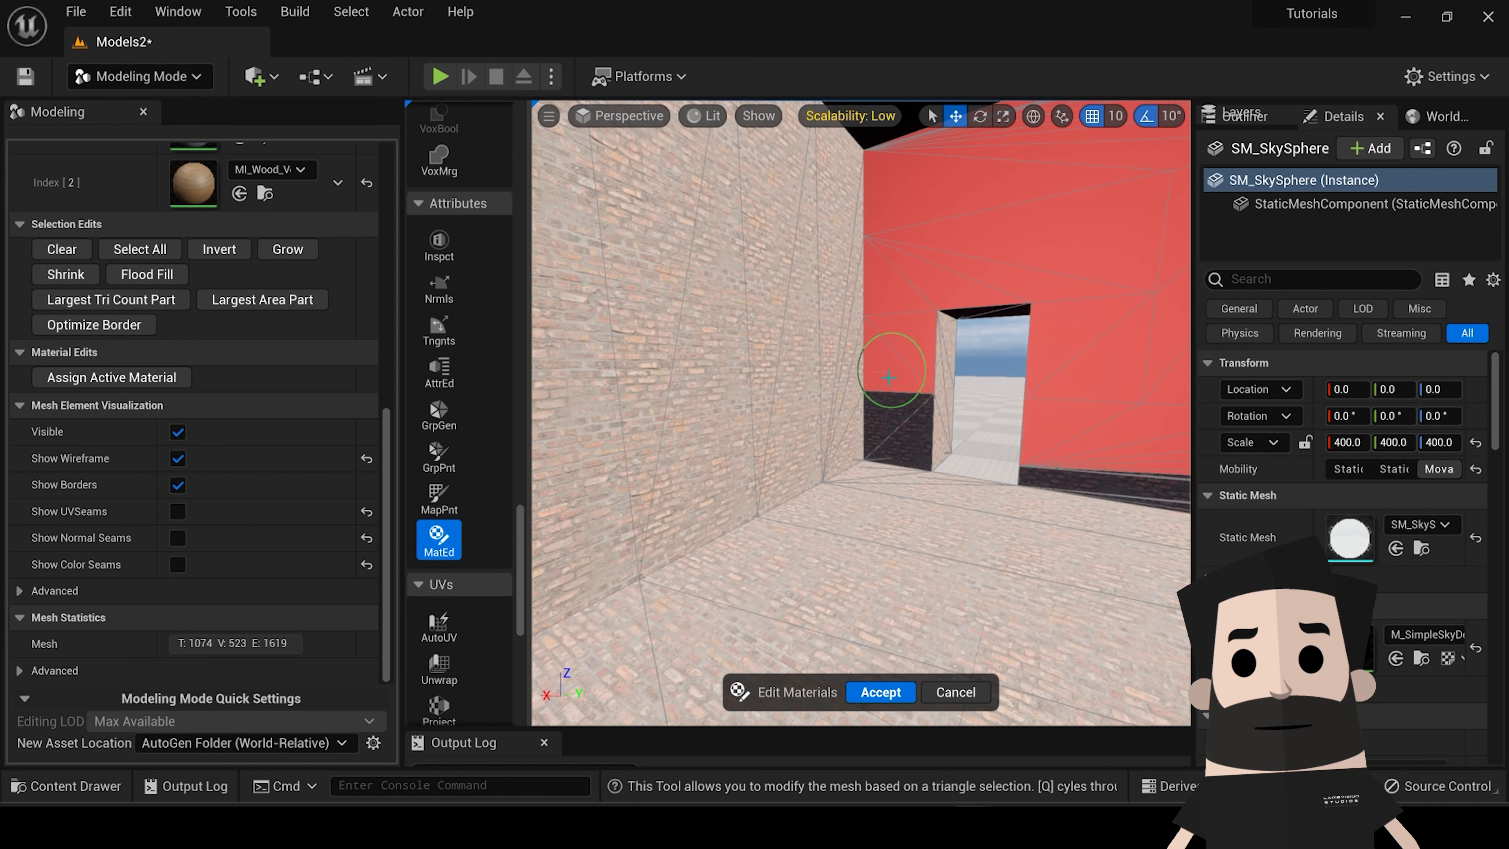
{"action": "mouse_move", "coordinate": [903, 333]}
{"action": "left_mouse_down"}
{"action": "mouse_move", "coordinate": [882, 412]}
{"action": "mouse_move", "coordinate": [731, 297]}
{"action": "mouse_move", "coordinate": [865, 271]}
{"action": "left_mouse_up"}
Step: Add the partition wall's triangles around its interior doorway to the selection
{"action": "right_click_drag", "start_coordinate": [865, 271], "coordinate": [902, 271]}
{"action": "mouse_move", "coordinate": [902, 271]}
{"action": "left_mouse_down"}
{"action": "mouse_move", "coordinate": [743, 280]}
{"action": "mouse_move", "coordinate": [622, 361]}
{"action": "mouse_move", "coordinate": [589, 328]}
{"action": "left_mouse_up"}
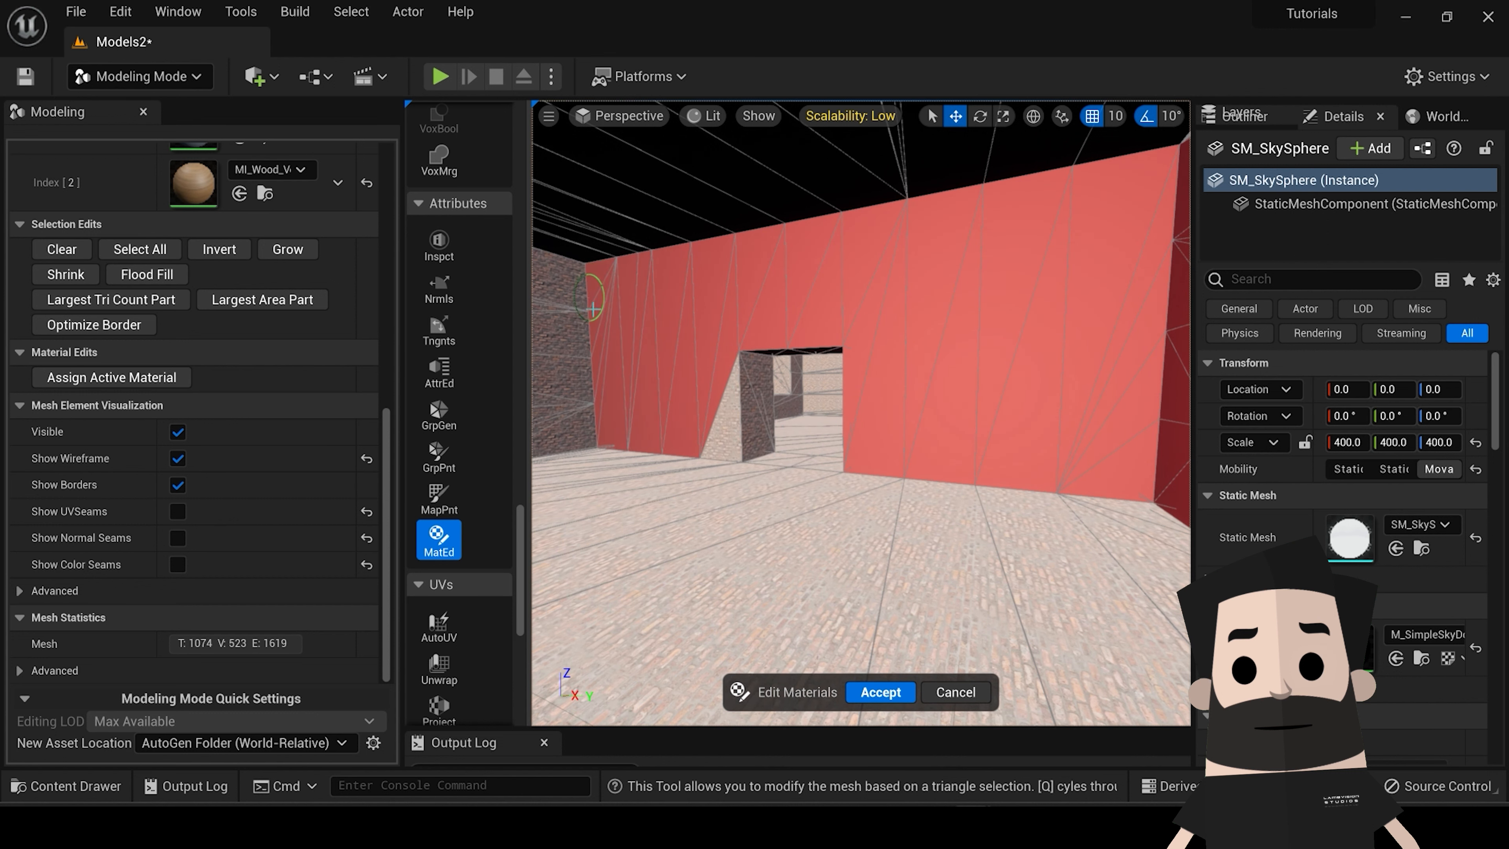
{"action": "right_click_drag", "start_coordinate": [711, 418], "coordinate": [761, 398]}
{"action": "mouse_move", "coordinate": [761, 398]}
{"action": "left_mouse_down"}
{"action": "mouse_move", "coordinate": [683, 345]}
{"action": "mouse_move", "coordinate": [795, 312]}
{"action": "left_mouse_up"}
Step: Add the remaining triangles around the small window opening on the wall adjoining the partition to the selection
{"action": "left_click_drag", "start_coordinate": [559, 338], "coordinate": [558, 386]}
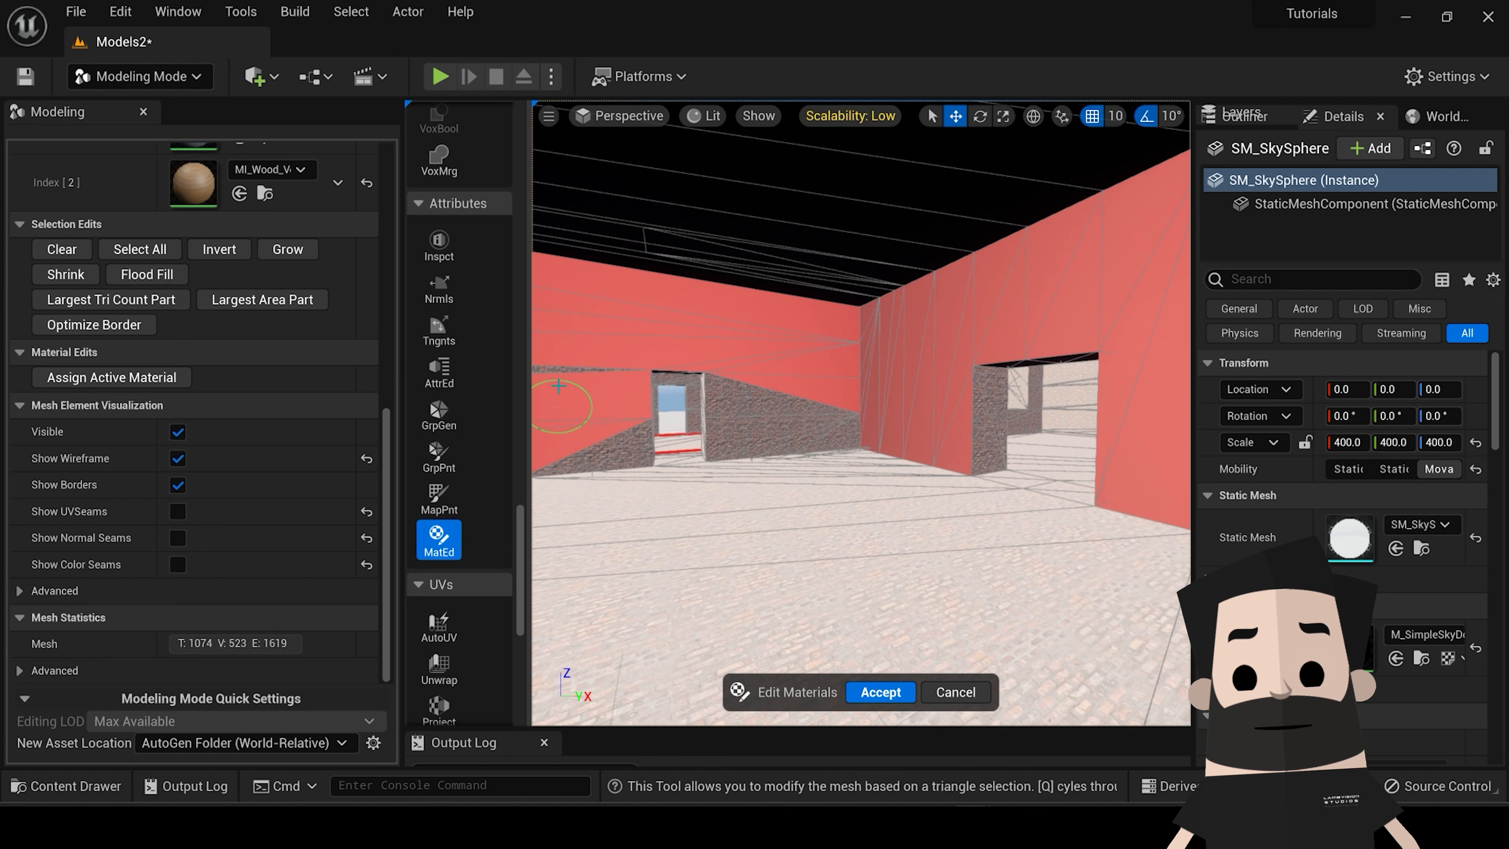
{"action": "left_click_drag", "start_coordinate": [673, 434], "coordinate": [743, 426]}
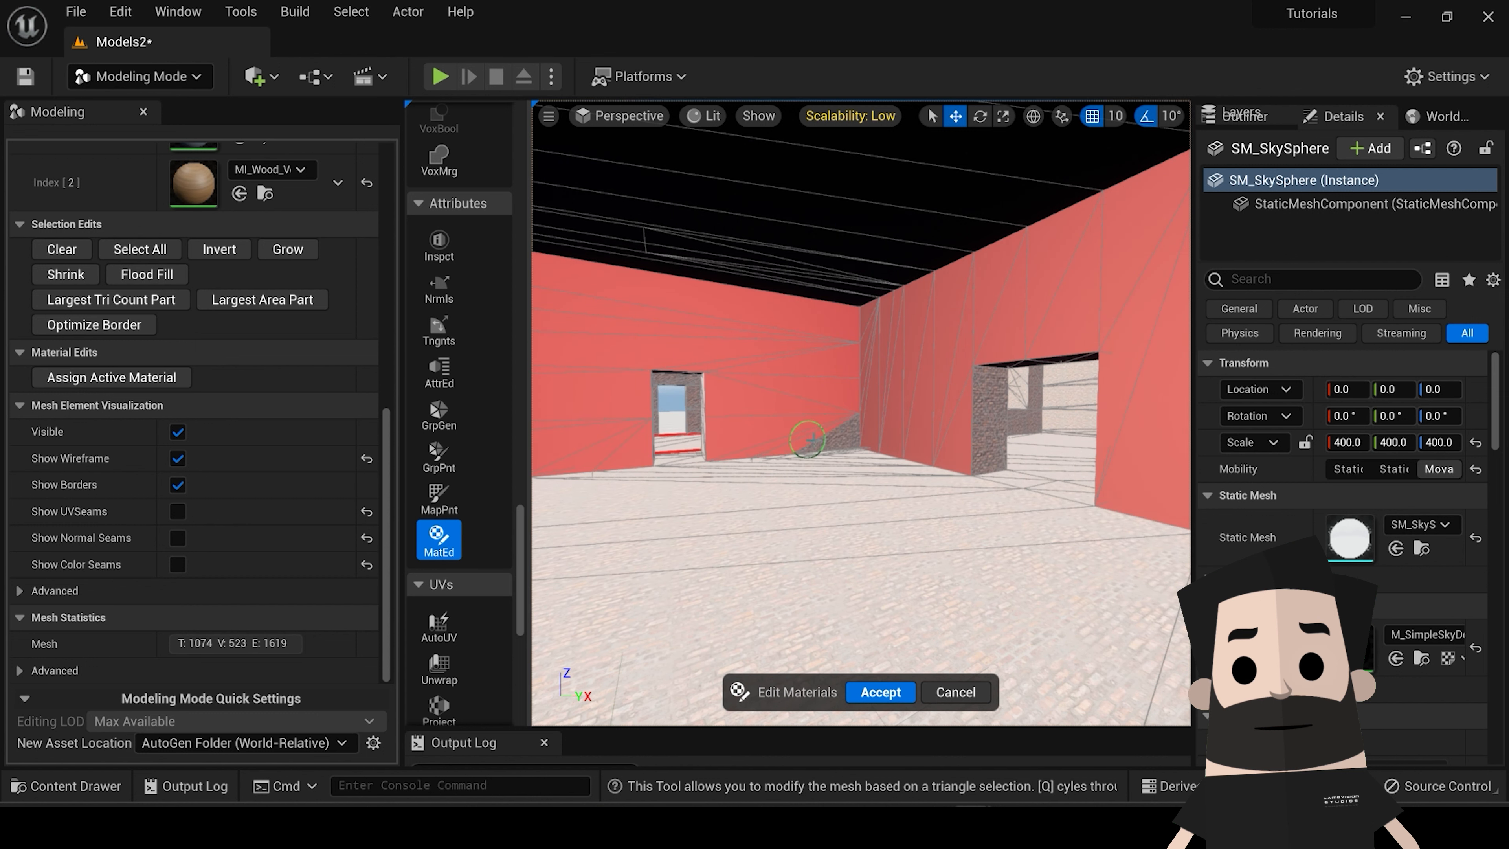
{"action": "right_click_drag", "start_coordinate": [827, 434], "coordinate": [816, 431]}
{"action": "mouse_move", "coordinate": [713, 442]}
{"action": "left_mouse_down"}
{"action": "mouse_move", "coordinate": [673, 453]}
{"action": "mouse_move", "coordinate": [645, 388]}
{"action": "mouse_move", "coordinate": [600, 369]}
{"action": "left_mouse_up"}
Step: Add the inner wall triangles beside and below the wide window to the selection and inspect the room's coverage
{"action": "right_click_drag", "start_coordinate": [686, 416], "coordinate": [867, 386]}
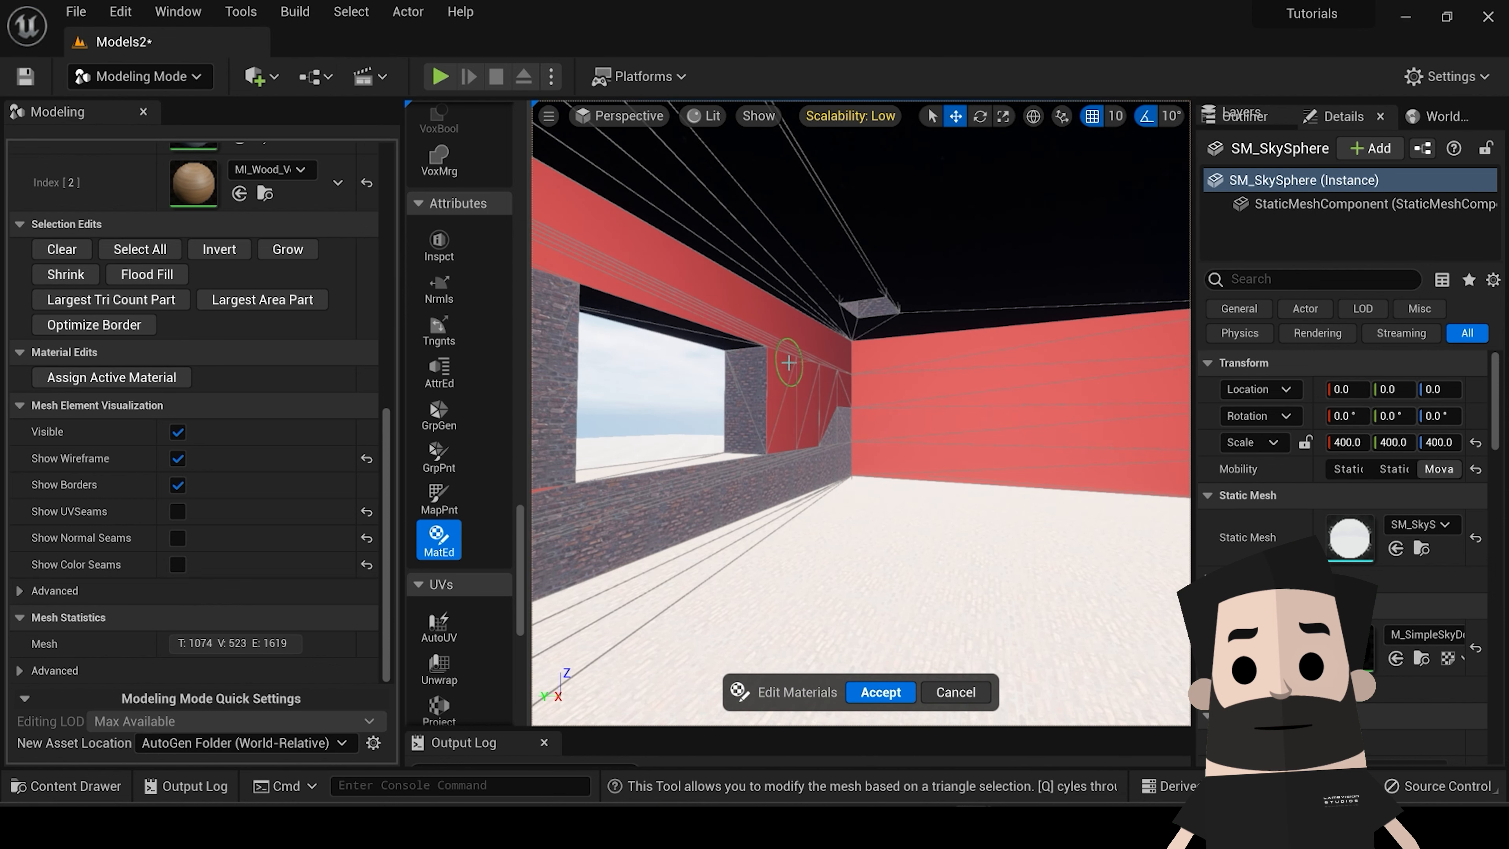
{"action": "left_click_drag", "start_coordinate": [845, 436], "coordinate": [791, 474]}
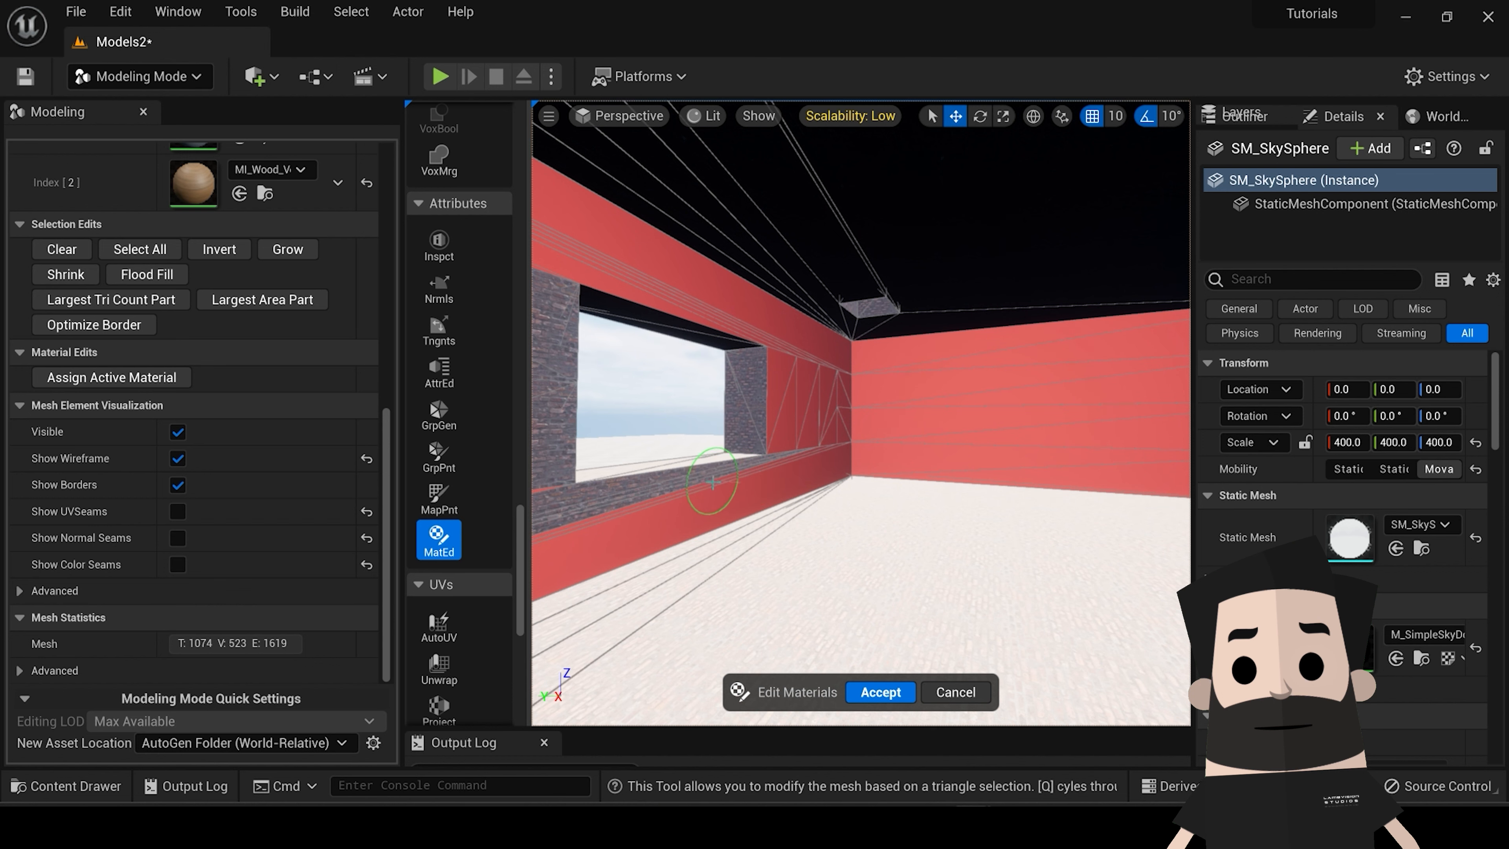
{"action": "right_click_drag", "start_coordinate": [749, 480], "coordinate": [776, 374]}
{"action": "mouse_move", "coordinate": [984, 252]}
{"action": "right_mouse_down"}
{"action": "mouse_move", "coordinate": [956, 318]}
{"action": "mouse_move", "coordinate": [1042, 317]}
{"action": "mouse_move", "coordinate": [749, 315]}
{"action": "mouse_move", "coordinate": [950, 375]}
{"action": "right_mouse_up"}
{"action": "mouse_move", "coordinate": [640, 337]}
{"action": "right_mouse_down"}
{"action": "mouse_move", "coordinate": [460, 336]}
{"action": "mouse_move", "coordinate": [612, 333]}
{"action": "mouse_move", "coordinate": [713, 398]}
{"action": "mouse_move", "coordinate": [721, 359]}
{"action": "mouse_move", "coordinate": [802, 359]}
{"action": "right_mouse_up"}
Step: Open the Active Material choices for the selected interior wall triangles
{"action": "scroll", "coordinate": [244, 535], "scroll_direction": "up", "scroll_amount": 5}
{"action": "scroll", "coordinate": [239, 559], "scroll_direction": "down", "scroll_amount": 5}
{"action": "scroll", "coordinate": [300, 466], "scroll_direction": "up", "scroll_amount": 5}
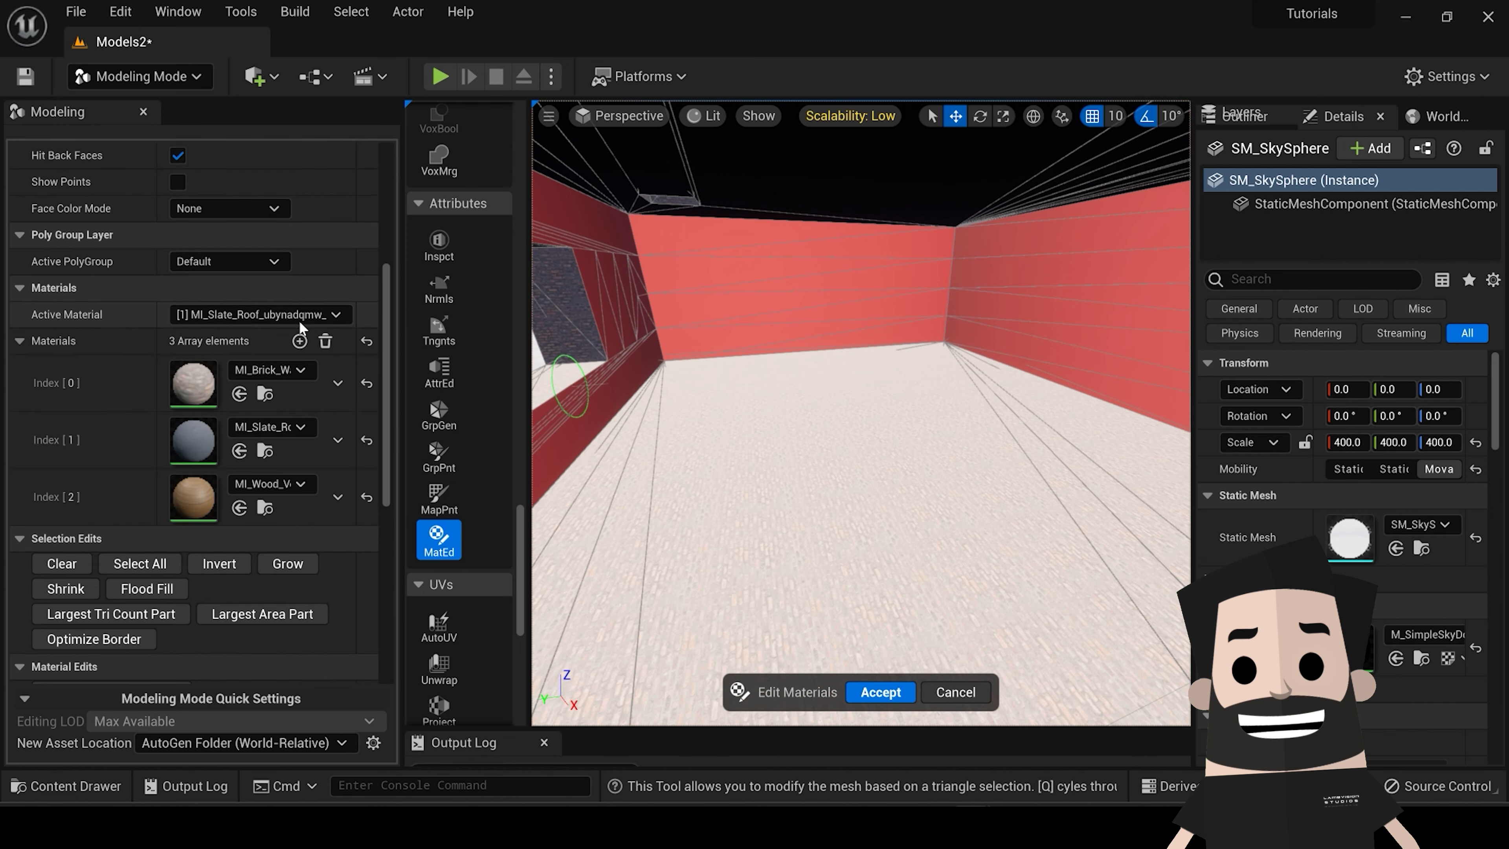
{"action": "left_click", "coordinate": [298, 317]}
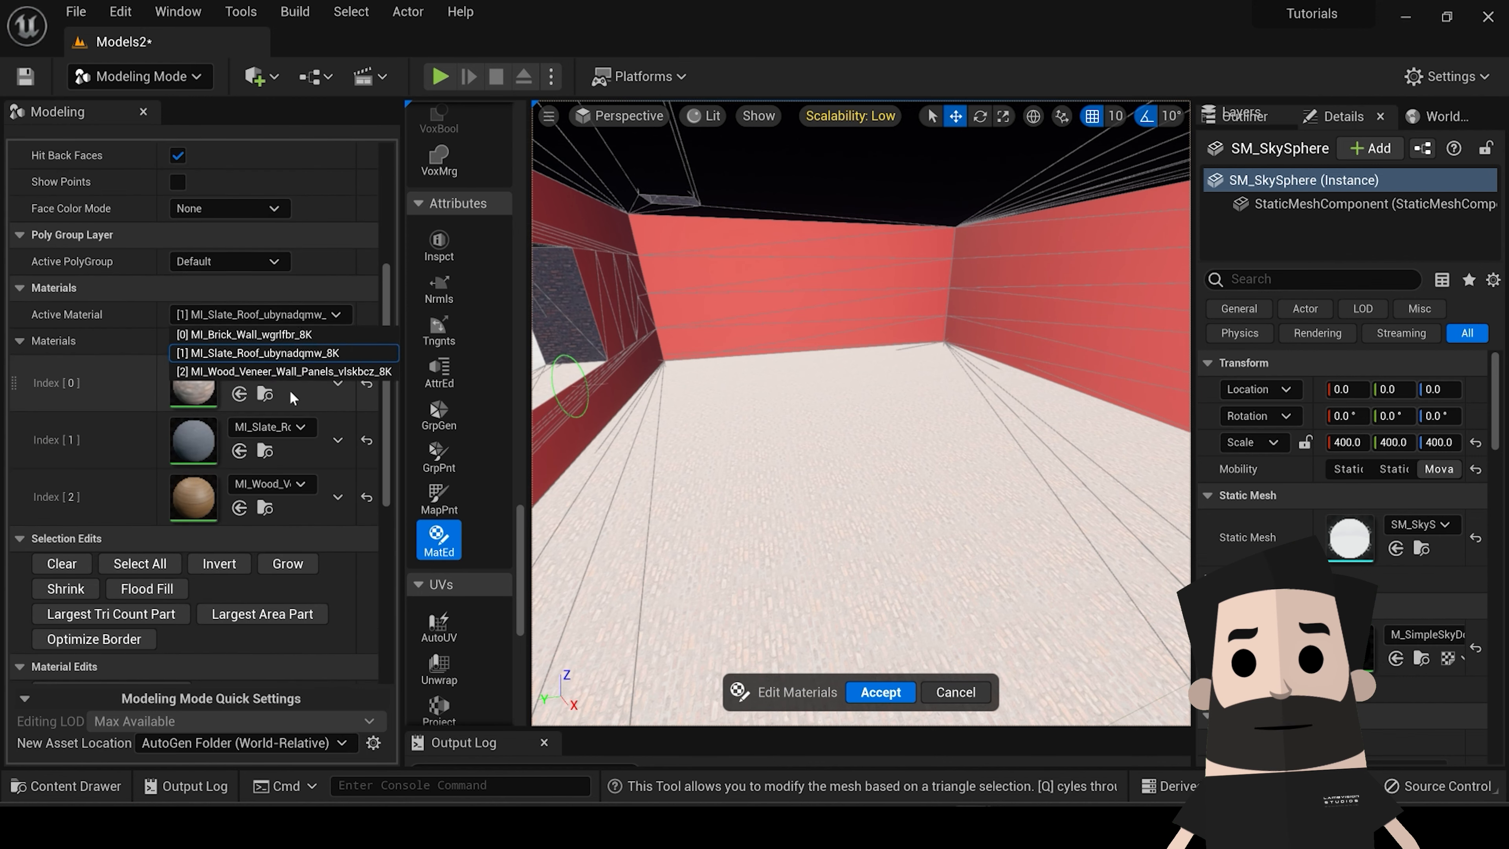